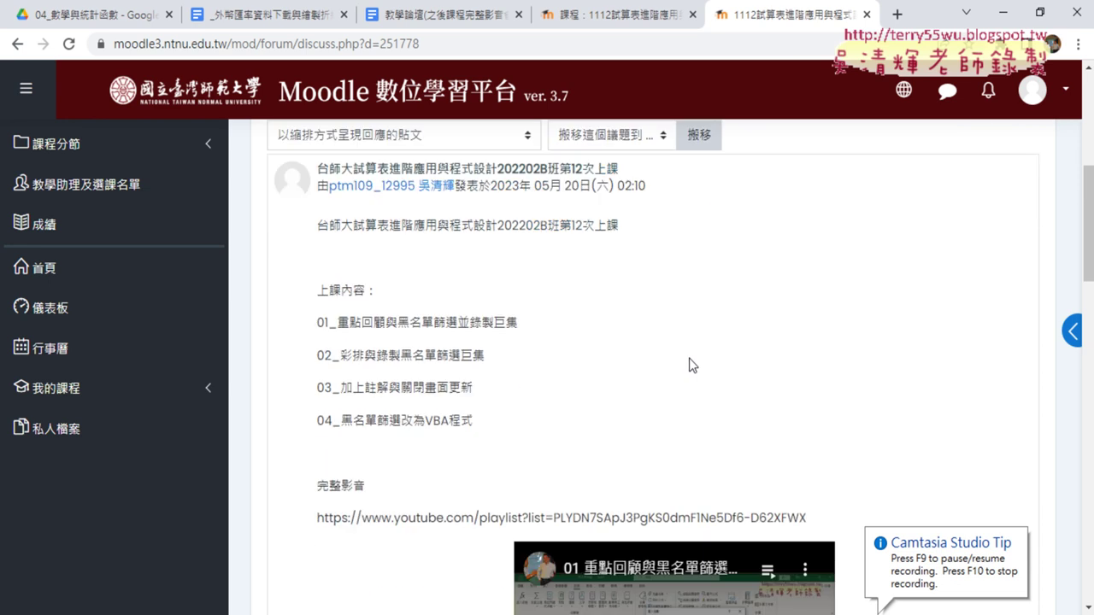
Highlight the lesson-12 topic lines (rehearsal, 註解, VBA程式), then switch to the exchange-rate handout tab.
{"action": "left_click_drag", "start_coordinate": [396, 257], "coordinate": [518, 257]}
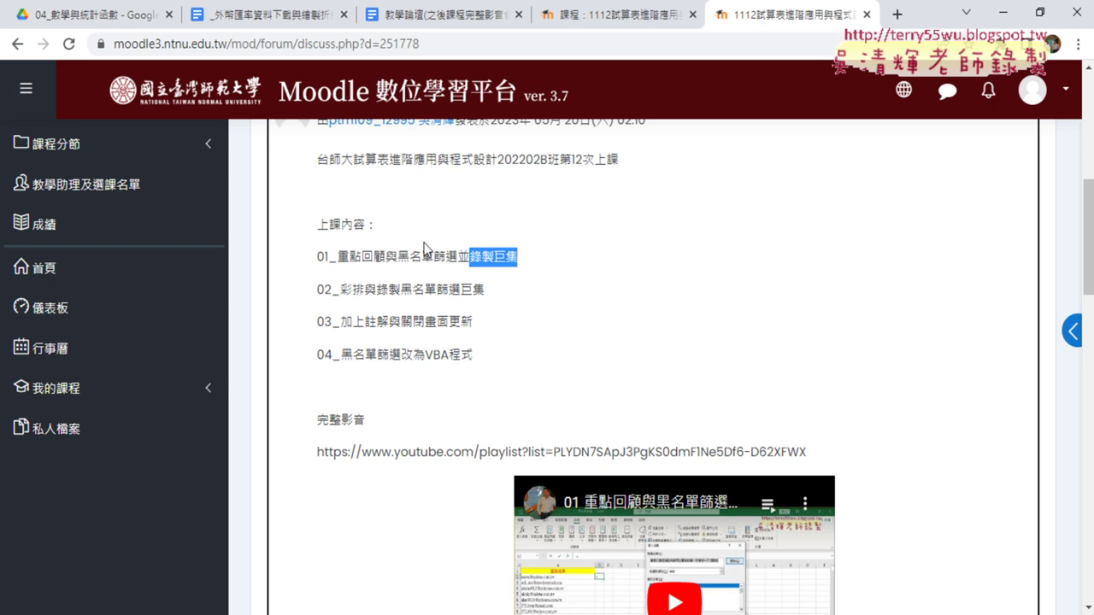
{"action": "left_click_drag", "start_coordinate": [340, 289], "coordinate": [364, 289]}
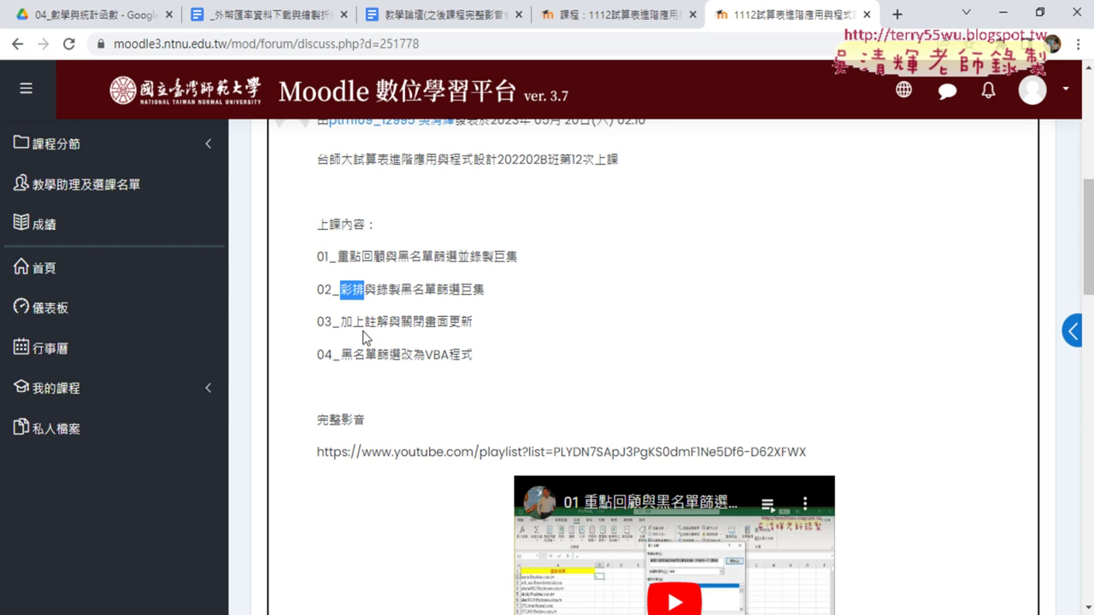
{"action": "left_click_drag", "start_coordinate": [365, 323], "coordinate": [389, 322]}
{"action": "left_click_drag", "start_coordinate": [425, 354], "coordinate": [525, 362]}
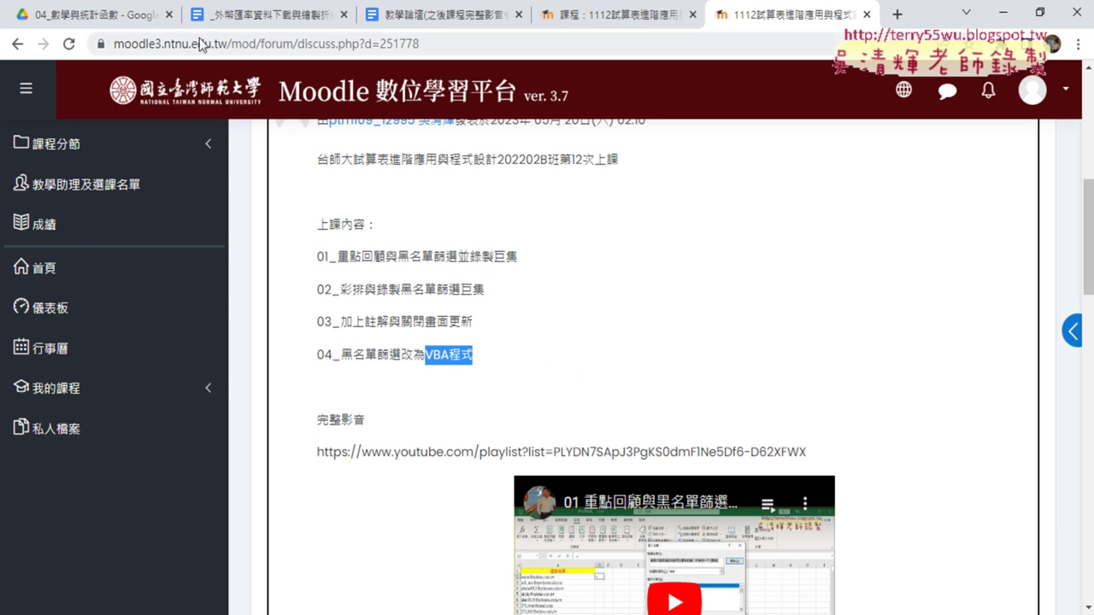
{"action": "left_click", "coordinate": [265, 14]}
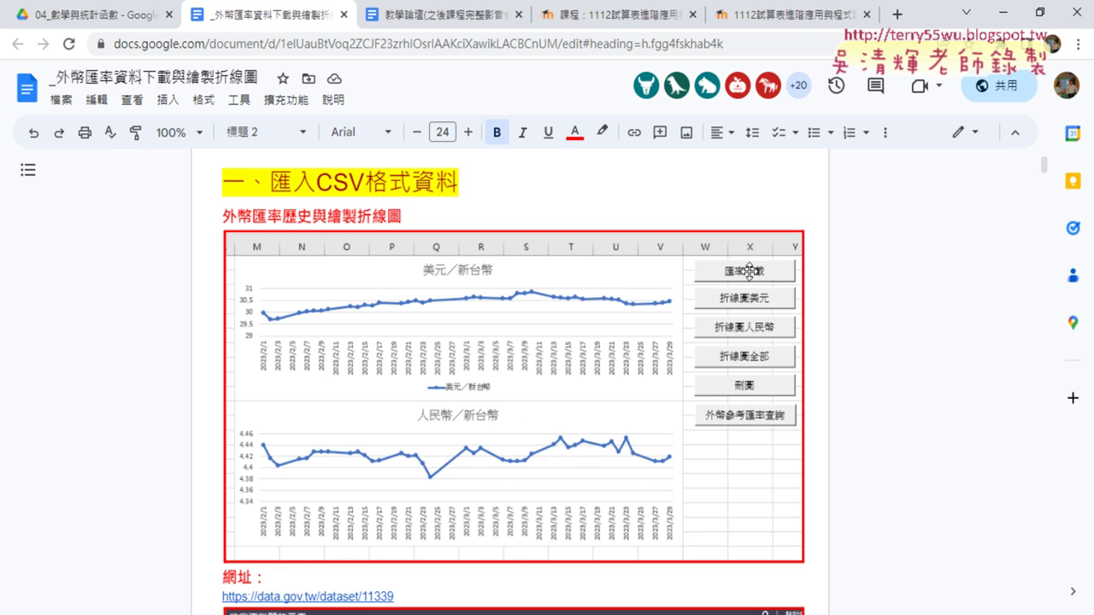
Follow the handout's 網址 link to open data.gov.tw/dataset/11339 in a new tab.
{"action": "scroll", "coordinate": [712, 338], "scroll_direction": "down", "scroll_amount": 1}
{"action": "scroll", "coordinate": [712, 337], "scroll_direction": "down", "scroll_amount": 4}
{"action": "scroll", "coordinate": [712, 337], "scroll_direction": "down", "scroll_amount": 1}
{"action": "scroll", "coordinate": [409, 374], "scroll_direction": "up", "scroll_amount": 3}
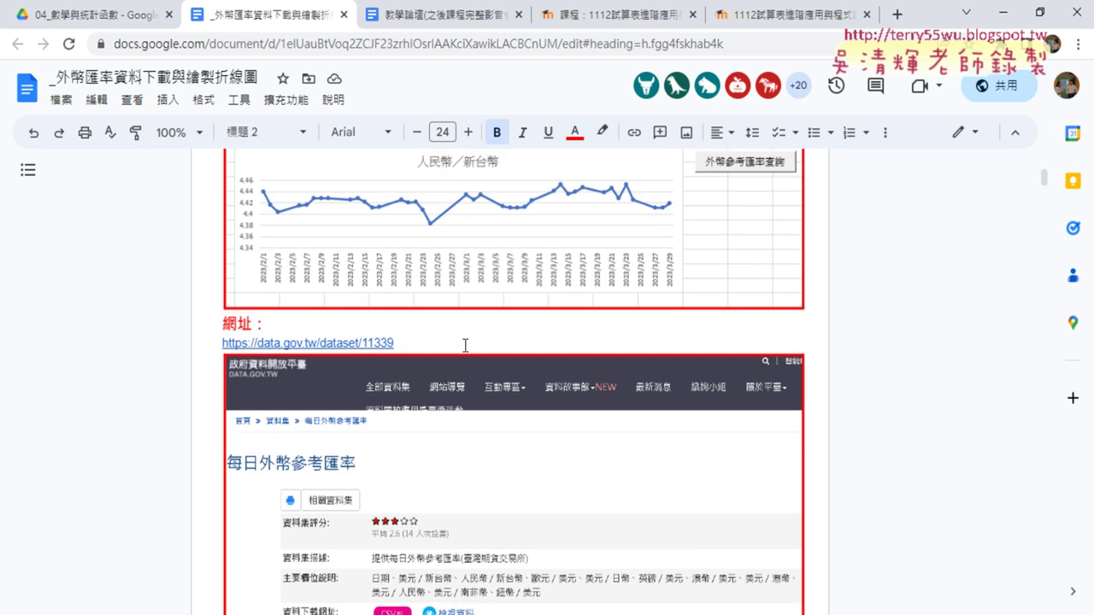
{"action": "left_click", "coordinate": [340, 343]}
{"action": "left_click", "coordinate": [328, 371]}
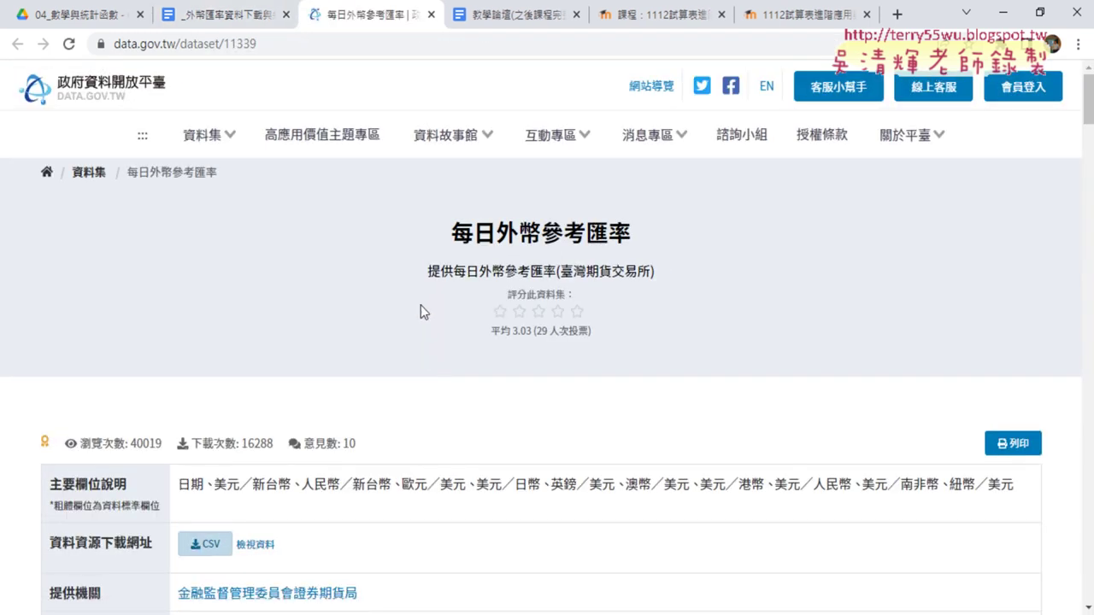
Point out the 每日外幣參考匯率 title and its currency fields, starting with 美元／新台幣.
{"action": "left_click_drag", "start_coordinate": [443, 238], "coordinate": [617, 243]}
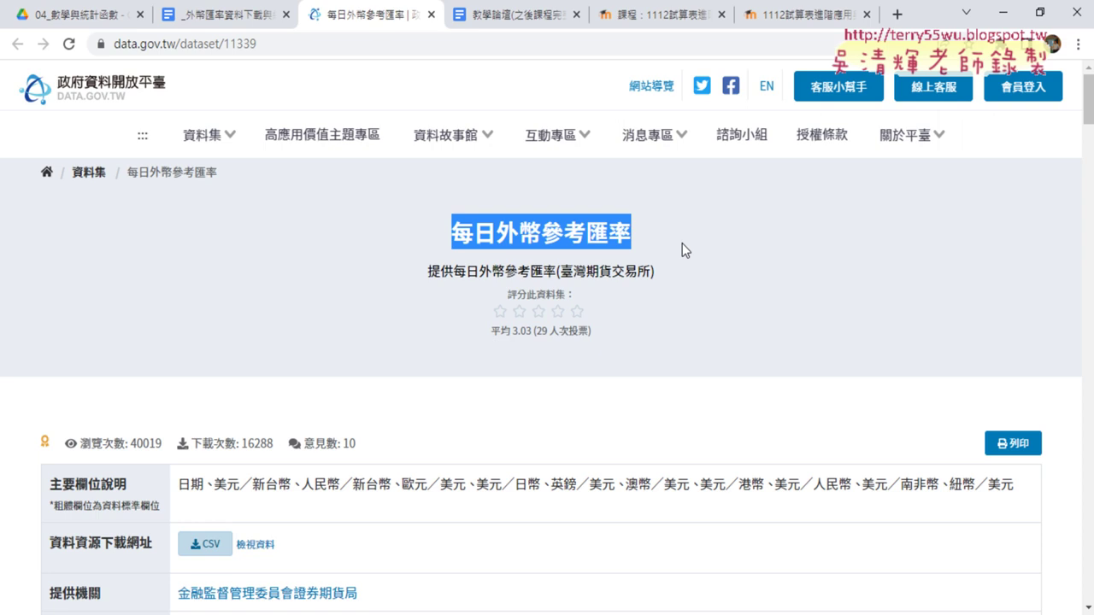
{"action": "scroll", "coordinate": [683, 255], "scroll_direction": "down", "scroll_amount": 2}
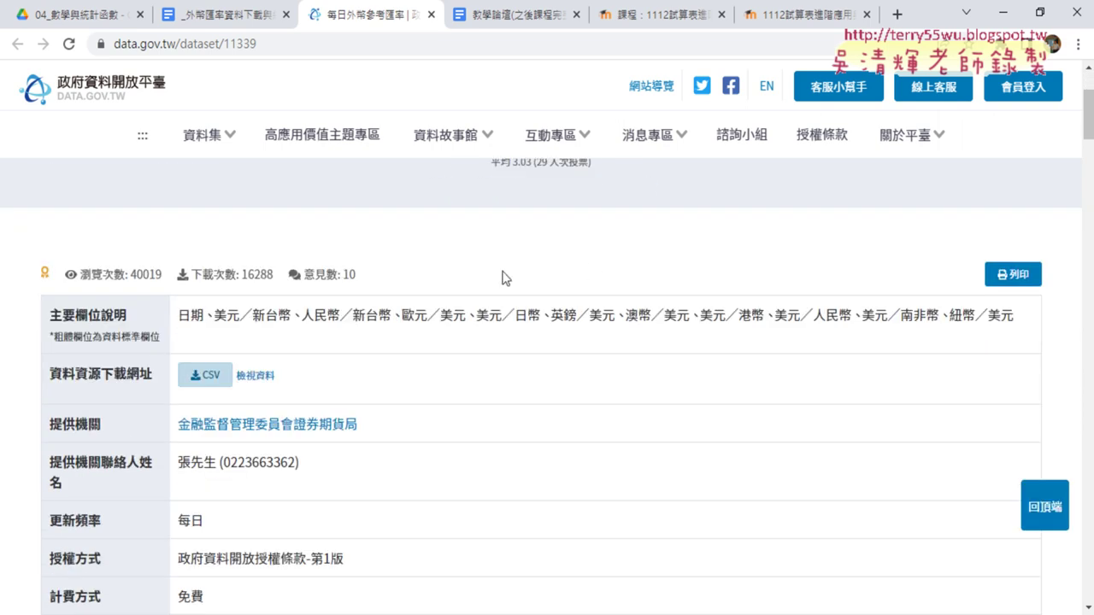
{"action": "left_click_drag", "start_coordinate": [214, 316], "coordinate": [292, 316]}
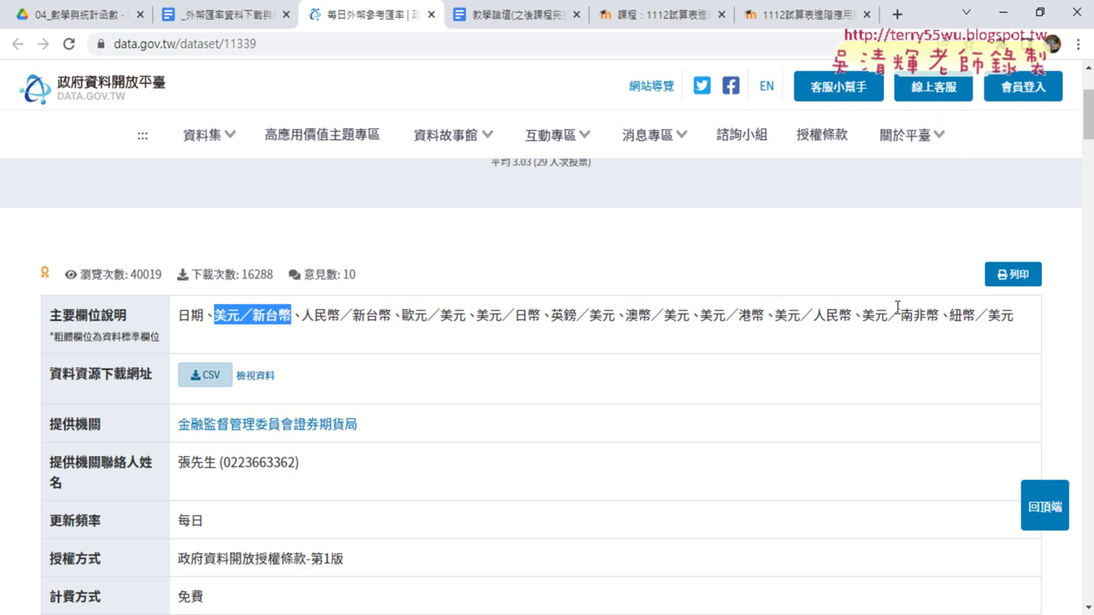
{"action": "left_click_drag", "start_coordinate": [1006, 322], "coordinate": [222, 321]}
{"action": "scroll", "coordinate": [454, 332], "scroll_direction": "down", "scroll_amount": 2}
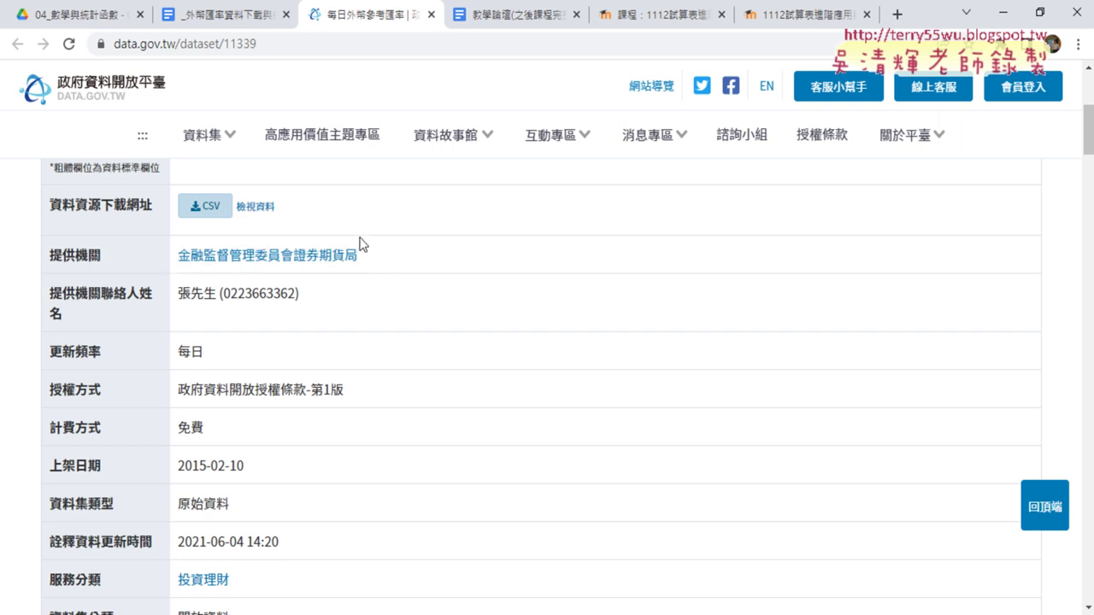
Open the CSV resource details, select the download URL, and mark it and the BIG5 encoding in red.
{"action": "left_click", "coordinate": [254, 207]}
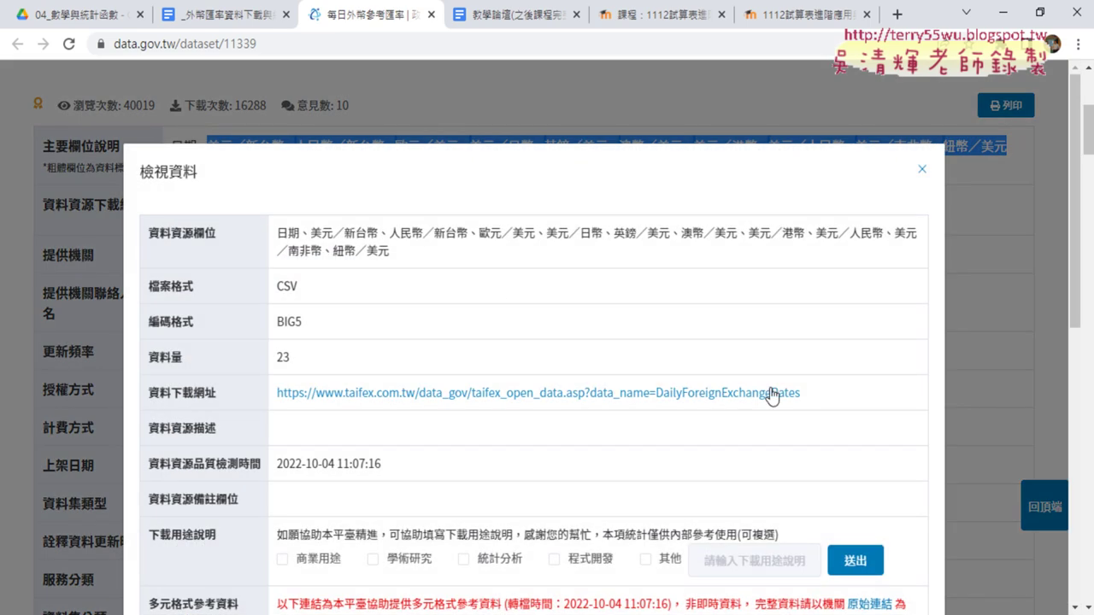
{"action": "left_click_drag", "start_coordinate": [804, 395], "coordinate": [274, 401]}
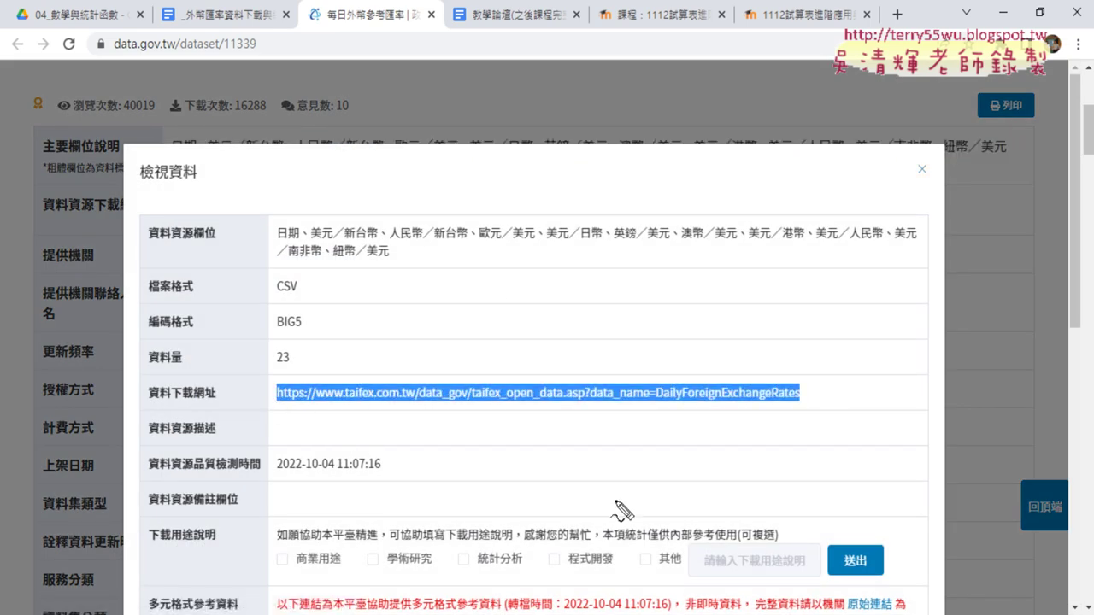
{"action": "mouse_move", "coordinate": [752, 419]}
{"action": "left_mouse_down"}
{"action": "mouse_move", "coordinate": [699, 423]}
{"action": "mouse_move", "coordinate": [692, 440]}
{"action": "left_mouse_up"}
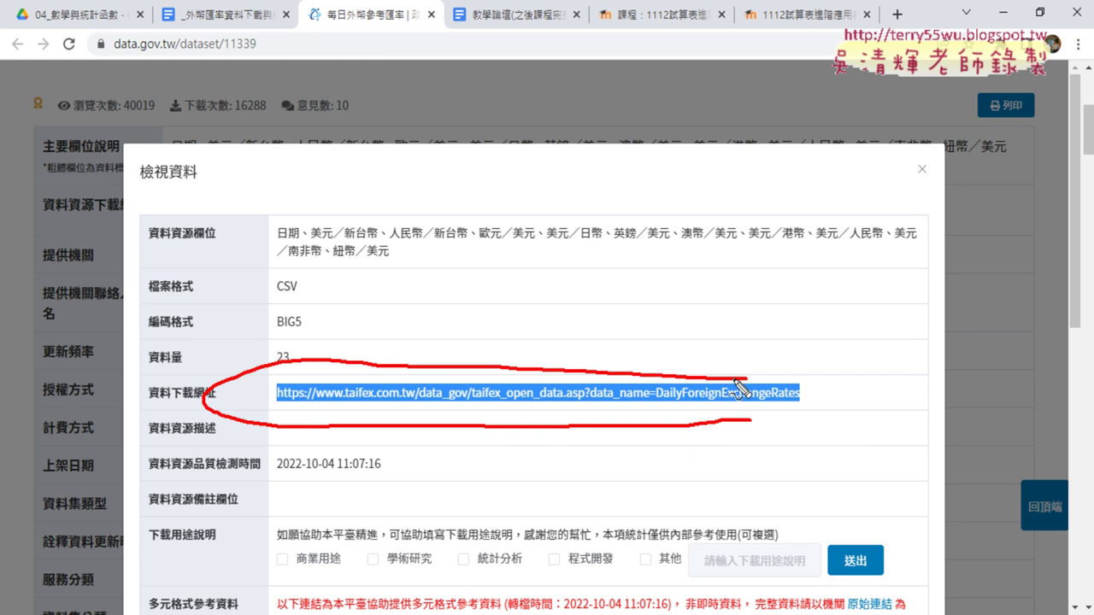
{"action": "left_click_drag", "start_coordinate": [297, 336], "coordinate": [295, 335]}
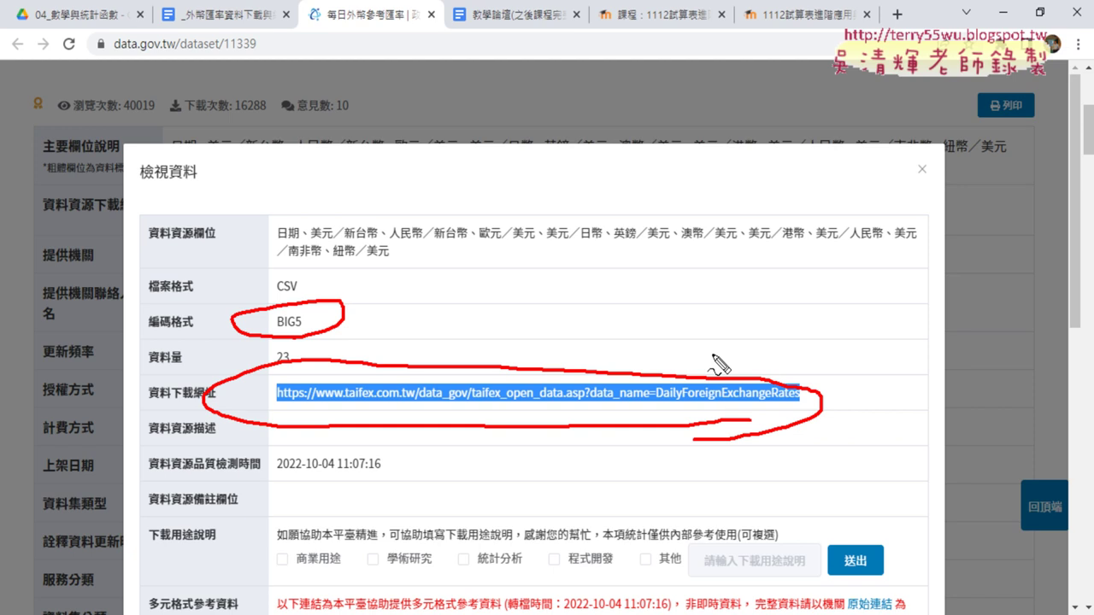
{"action": "mouse_move", "coordinate": [726, 301]}
{"action": "left_mouse_down"}
{"action": "mouse_move", "coordinate": [681, 374]}
{"action": "mouse_move", "coordinate": [731, 349]}
{"action": "left_mouse_up"}
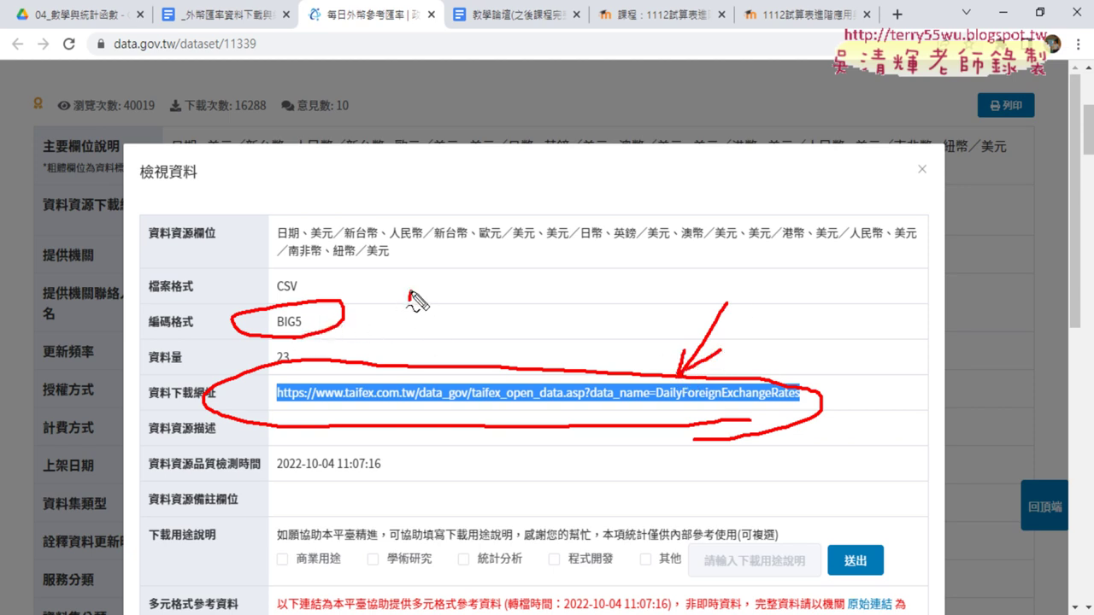
Annotate code pages 950 and 65001, clear the ink, reselect the URL, and return to the handout.
{"action": "left_click_drag", "start_coordinate": [416, 295], "coordinate": [401, 328]}
{"action": "mouse_move", "coordinate": [451, 293]}
{"action": "left_mouse_down"}
{"action": "mouse_move", "coordinate": [423, 322]}
{"action": "mouse_move", "coordinate": [484, 319]}
{"action": "mouse_move", "coordinate": [469, 291]}
{"action": "left_mouse_up"}
{"action": "mouse_move", "coordinate": [560, 190]}
{"action": "left_mouse_down"}
{"action": "mouse_move", "coordinate": [531, 242]}
{"action": "mouse_move", "coordinate": [565, 256]}
{"action": "mouse_move", "coordinate": [615, 227]}
{"action": "mouse_move", "coordinate": [629, 265]}
{"action": "left_mouse_up"}
{"action": "left_click_drag", "start_coordinate": [532, 279], "coordinate": [660, 279]}
{"action": "left_click_drag", "start_coordinate": [426, 342], "coordinate": [497, 334]}
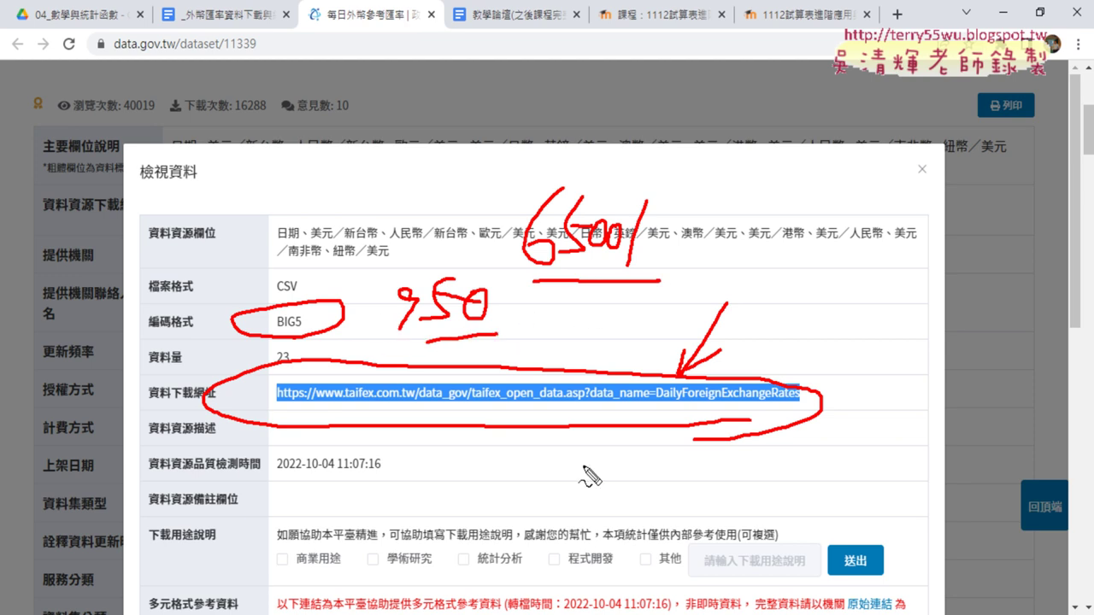
{"action": "key", "text": "Escape"}
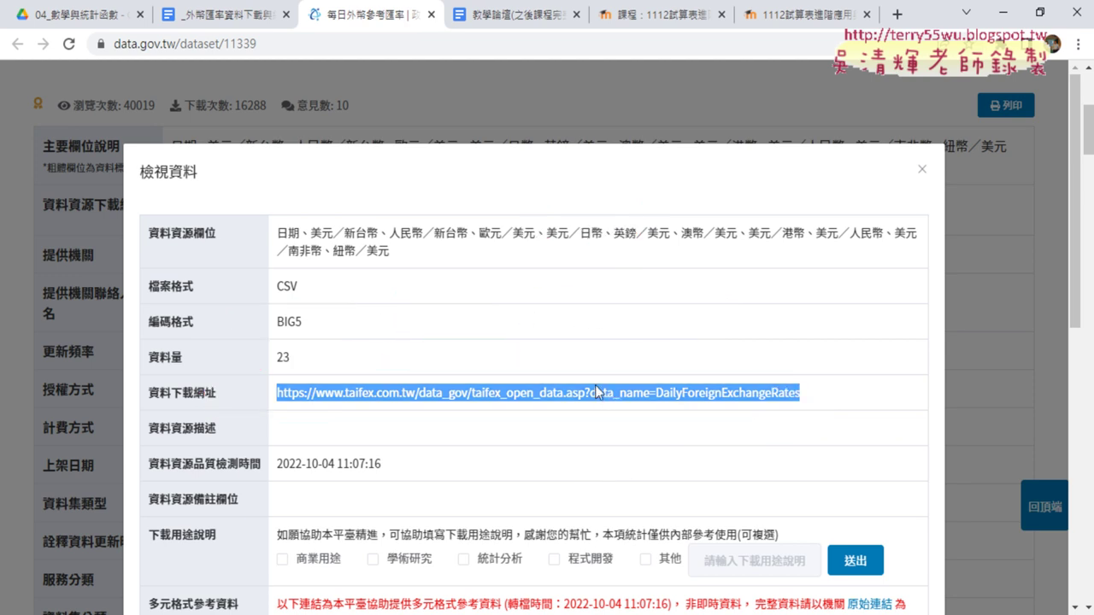
{"action": "triple_click", "coordinate": [595, 393]}
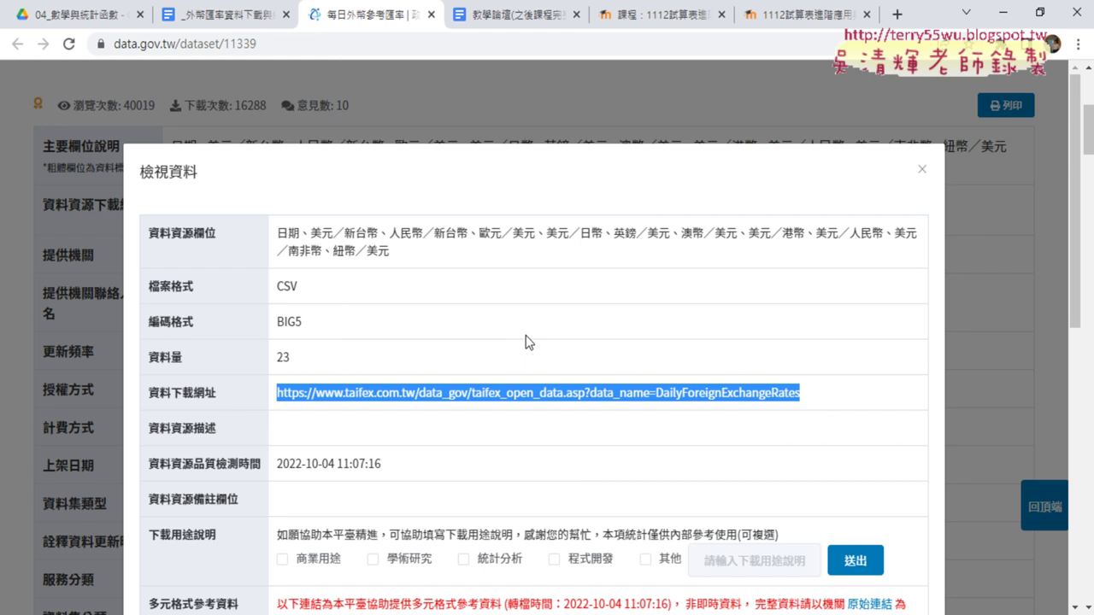
{"action": "left_click", "coordinate": [248, 15]}
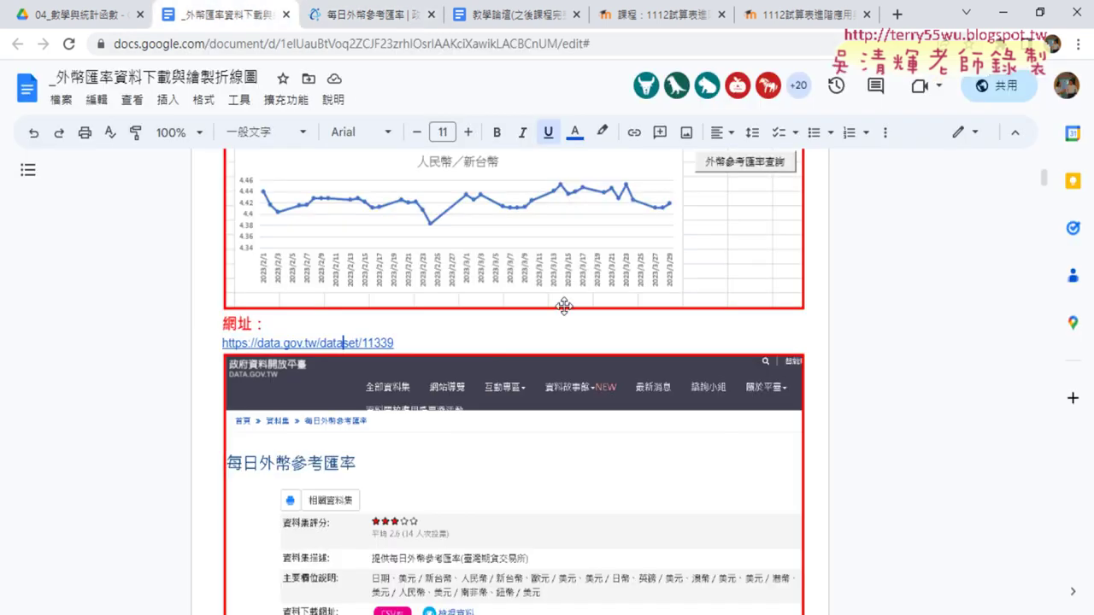
Scroll to the QueryTables sample code, emphasise QueryTables, and select Sub 匯率下載() through End Sub.
{"action": "scroll", "coordinate": [567, 305], "scroll_direction": "down", "scroll_amount": 3}
{"action": "scroll", "coordinate": [724, 313], "scroll_direction": "down", "scroll_amount": 3}
{"action": "scroll", "coordinate": [725, 313], "scroll_direction": "down", "scroll_amount": 5}
{"action": "scroll", "coordinate": [724, 313], "scroll_direction": "down", "scroll_amount": 3}
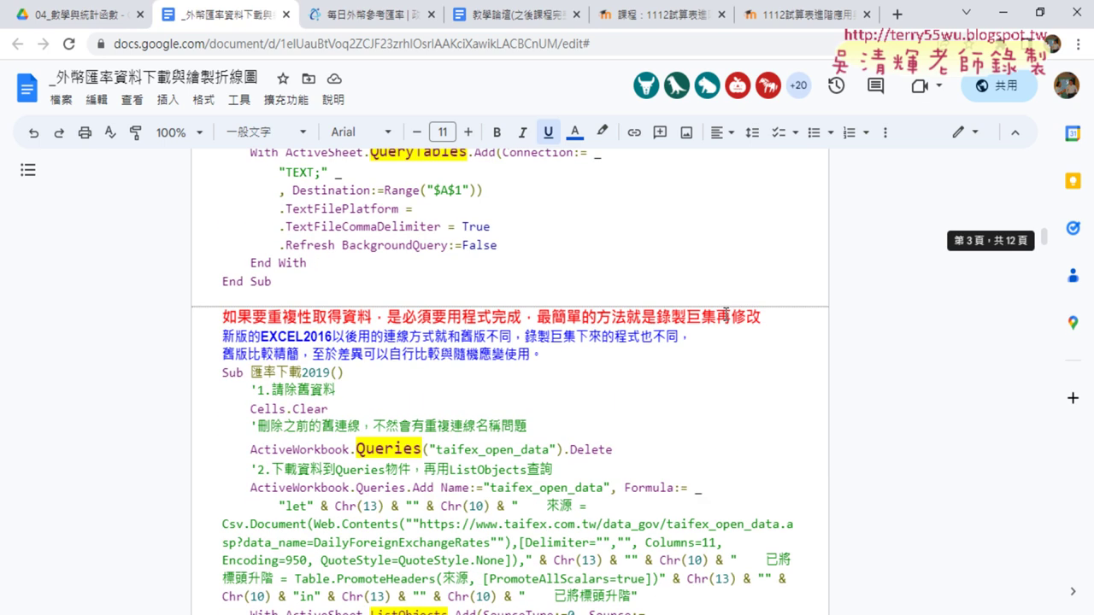
{"action": "scroll", "coordinate": [724, 313], "scroll_direction": "up", "scroll_amount": 3}
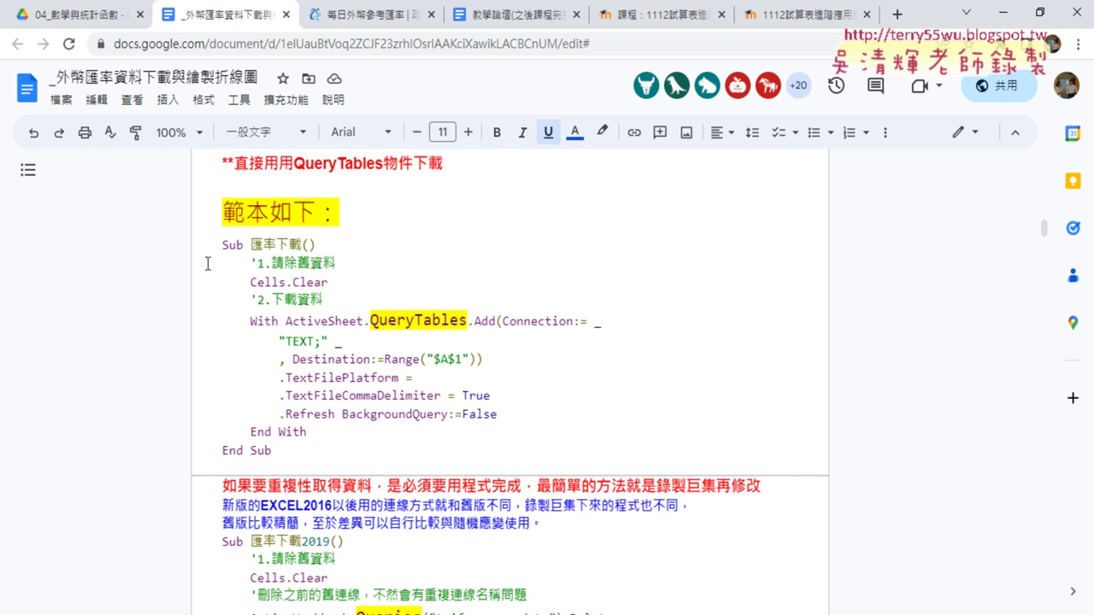
{"action": "left_click_drag", "start_coordinate": [222, 245], "coordinate": [360, 436]}
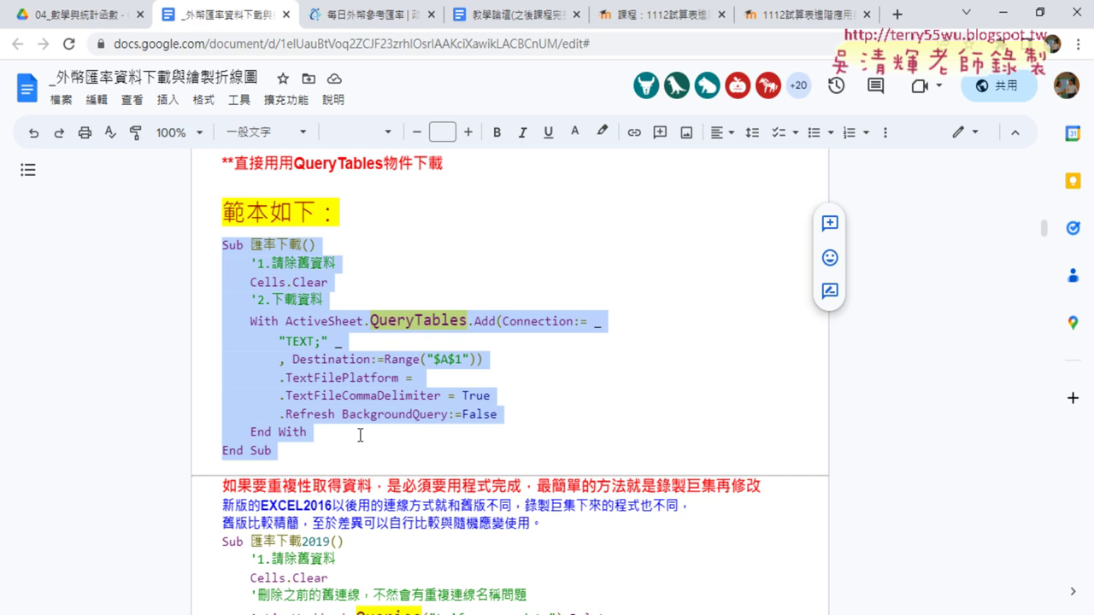
{"action": "left_click", "coordinate": [450, 306]}
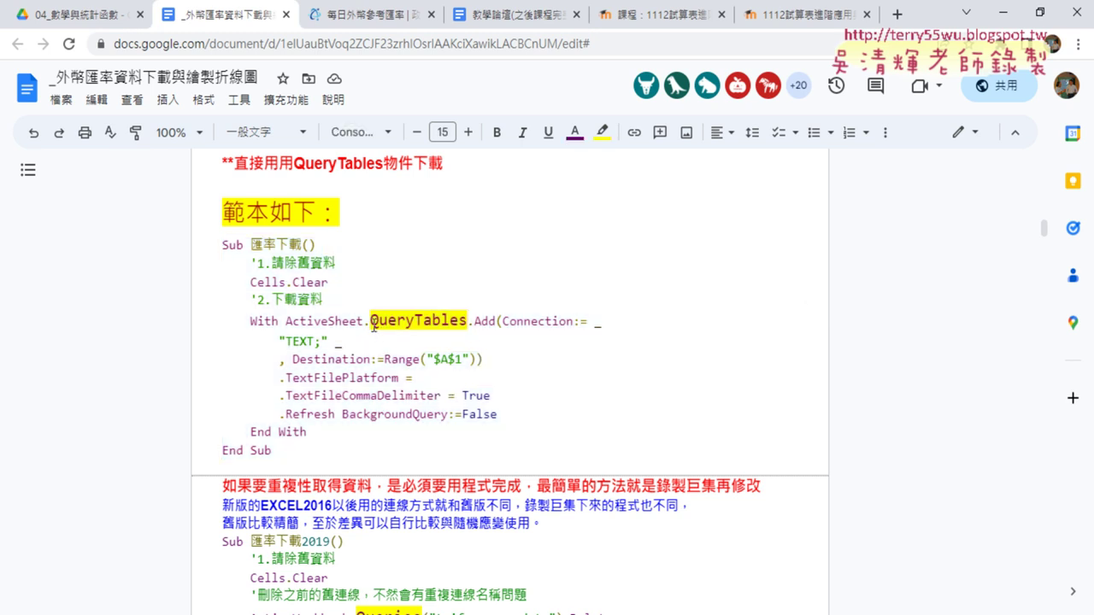
{"action": "left_click_drag", "start_coordinate": [370, 322], "coordinate": [468, 320]}
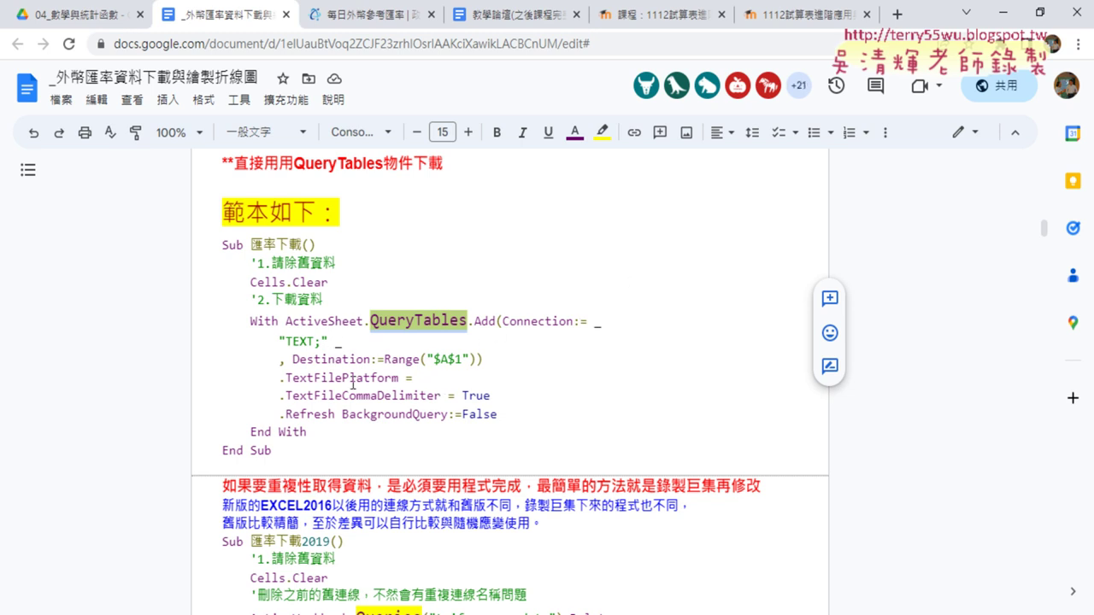
{"action": "left_click_drag", "start_coordinate": [272, 451], "coordinate": [260, 283]}
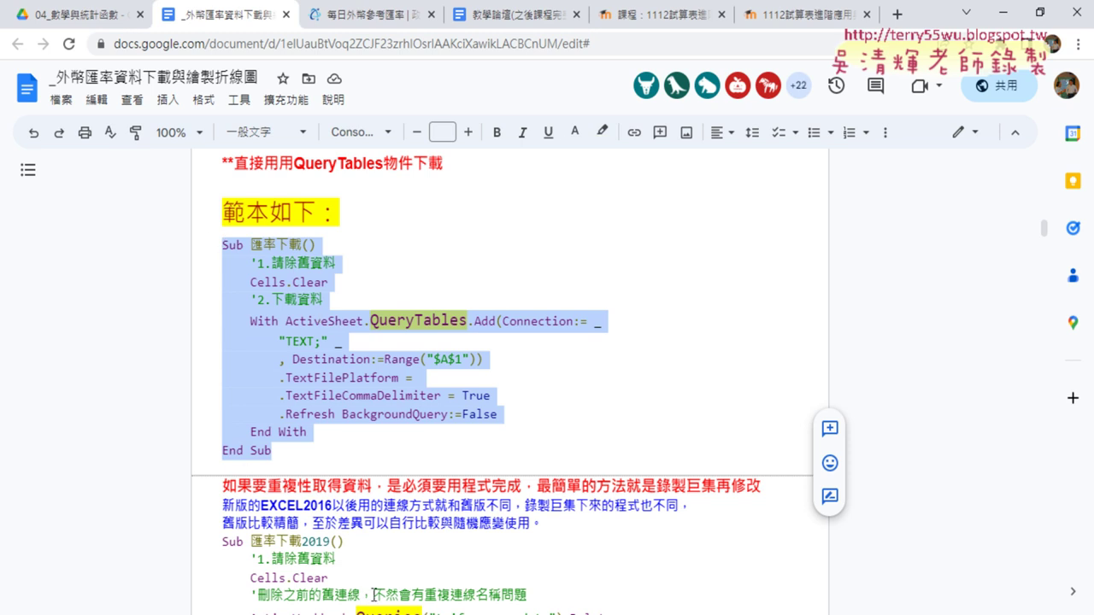
Launch Excel from the app list and create a new blank workbook.
{"action": "key", "text": "super"}
{"action": "scroll", "coordinate": [143, 369], "scroll_direction": "down", "scroll_amount": 3}
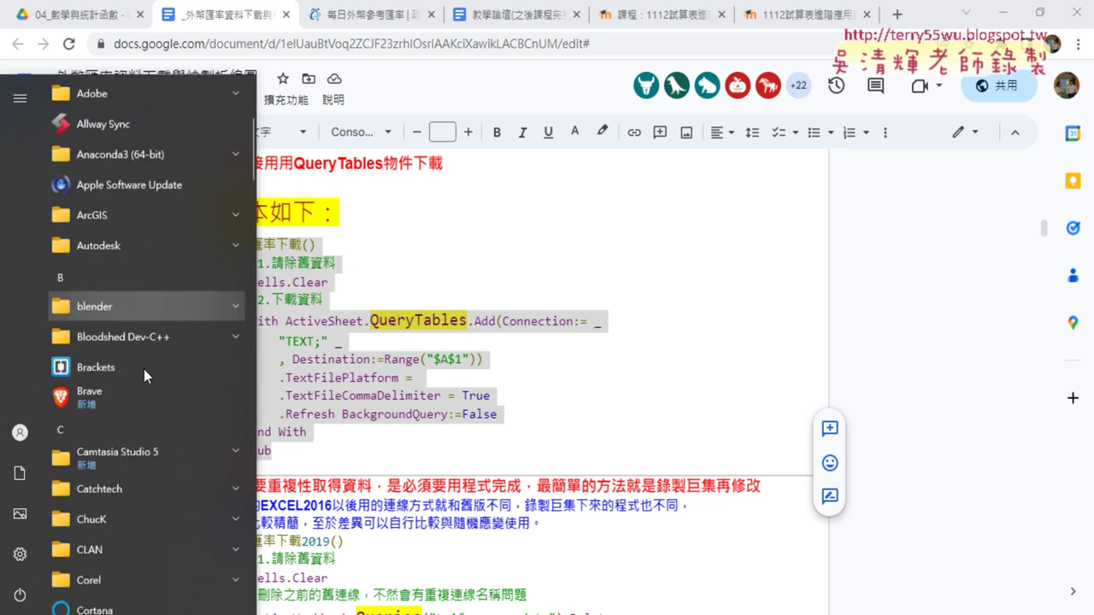
{"action": "scroll", "coordinate": [144, 369], "scroll_direction": "down", "scroll_amount": 3}
{"action": "scroll", "coordinate": [144, 371], "scroll_direction": "down", "scroll_amount": 3}
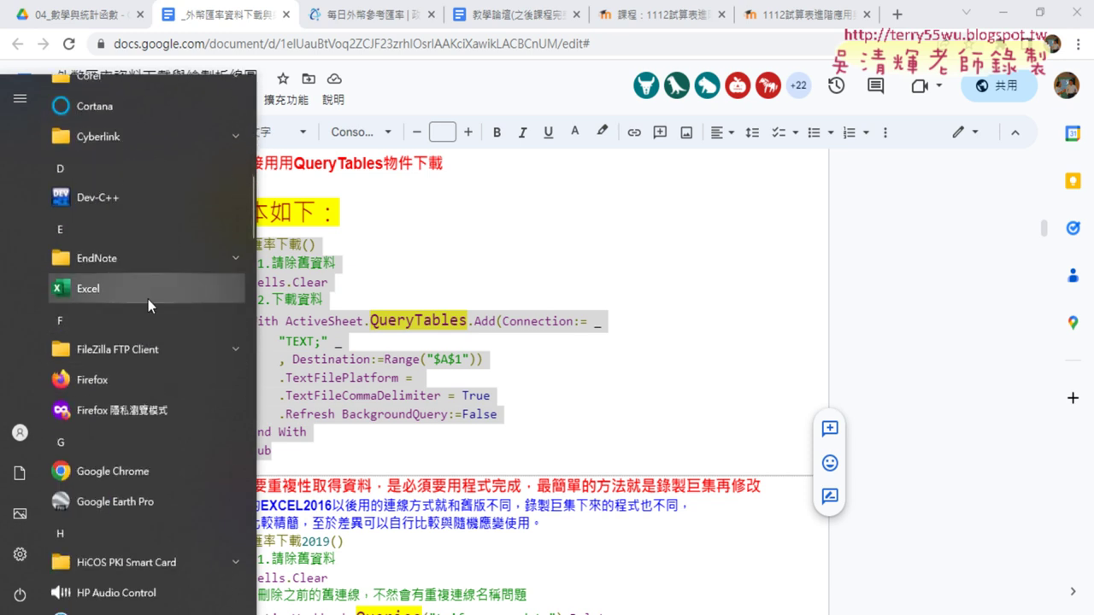
{"action": "left_click", "coordinate": [148, 299]}
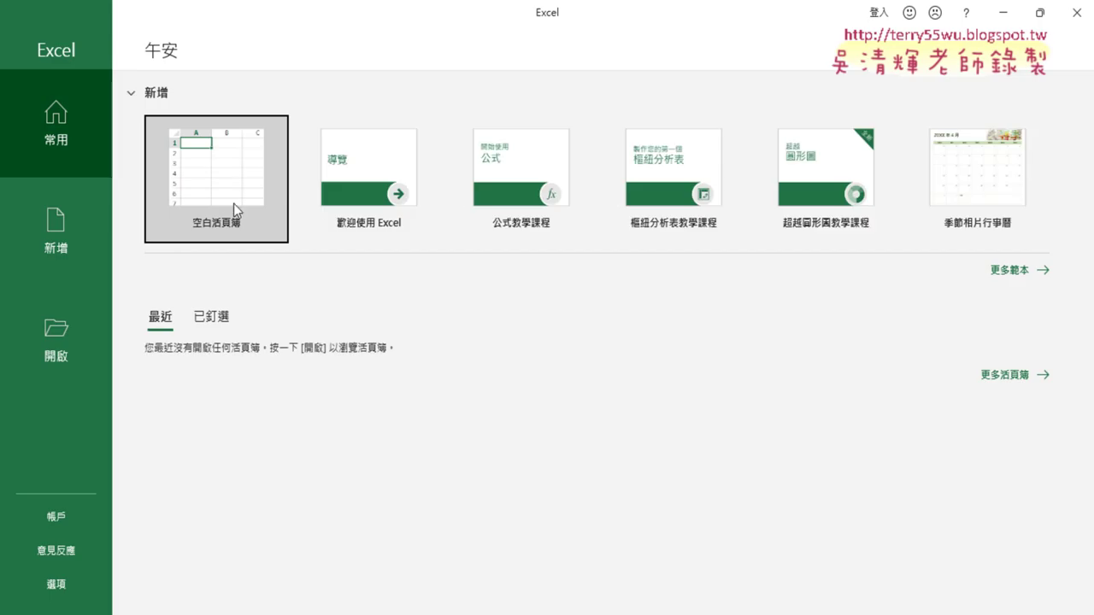
{"action": "left_click", "coordinate": [233, 204]}
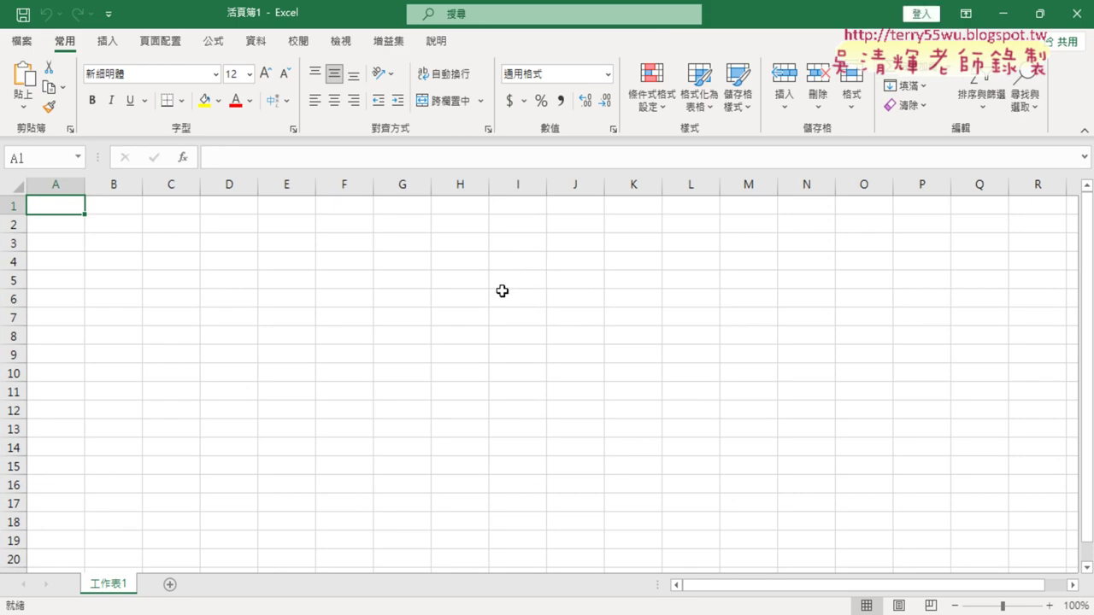
Enable the 開發人員 (Developer) tab in ribbon customisation and show its commands.
{"action": "left_click", "coordinate": [109, 14]}
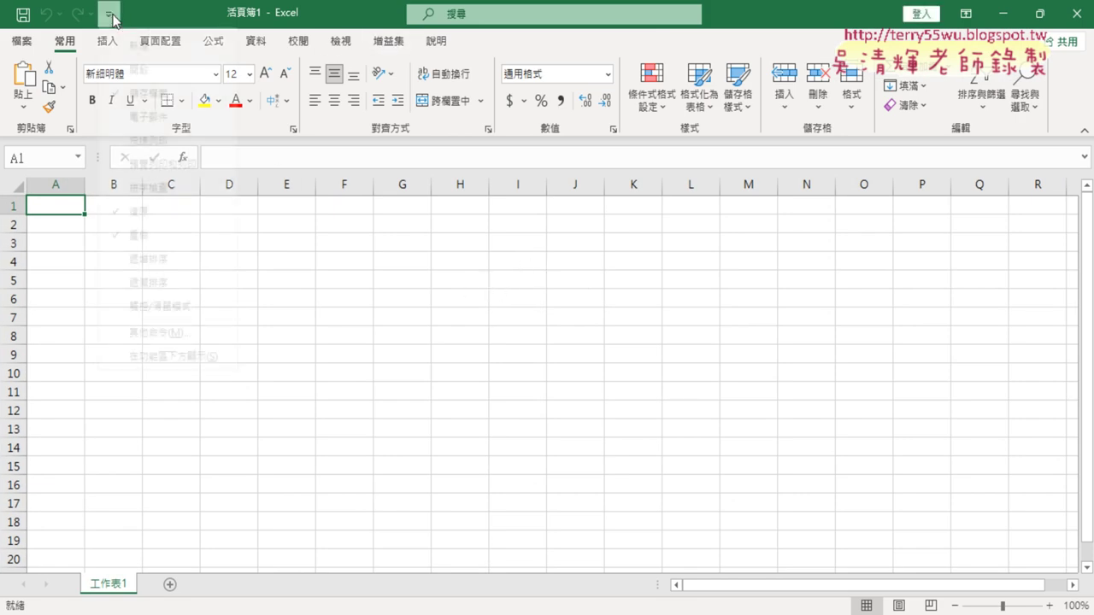
{"action": "left_click", "coordinate": [171, 358]}
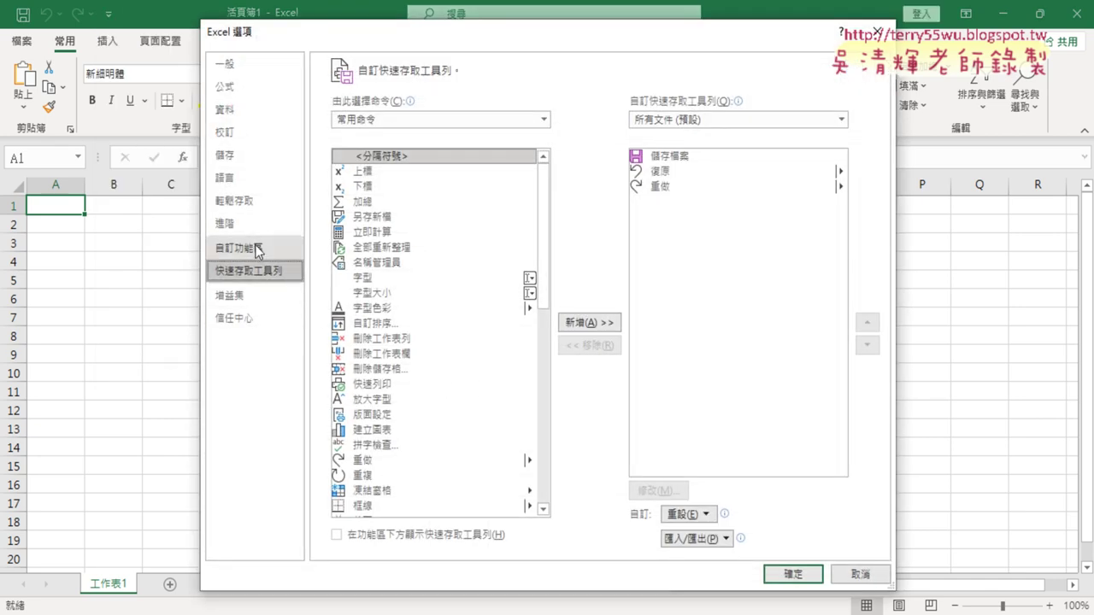
{"action": "left_click", "coordinate": [258, 250]}
{"action": "left_click", "coordinate": [621, 407]}
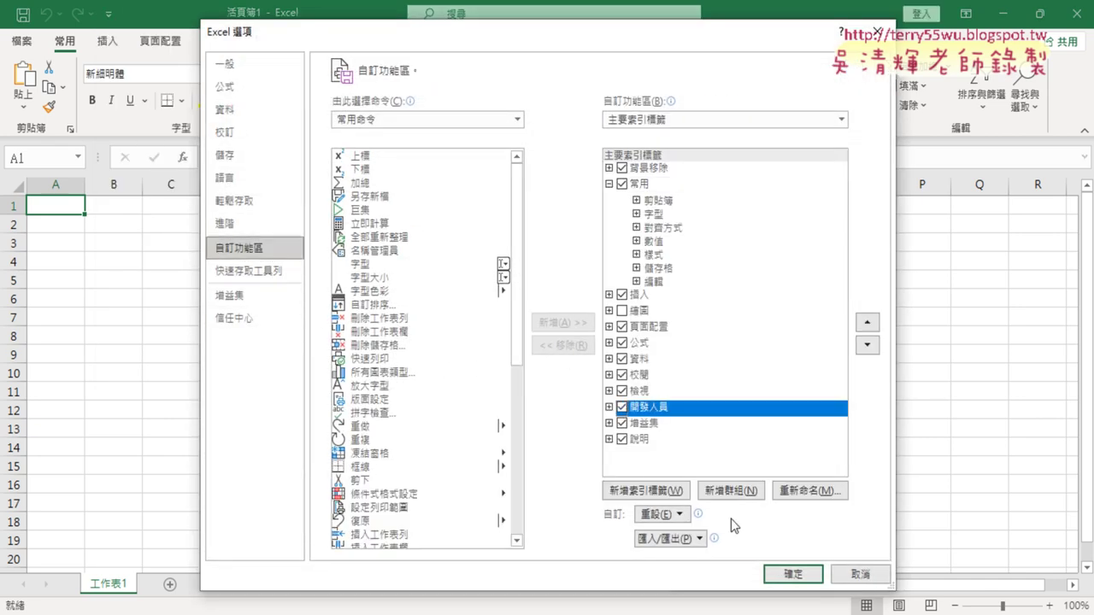
{"action": "left_click", "coordinate": [793, 574]}
{"action": "left_click", "coordinate": [407, 43]}
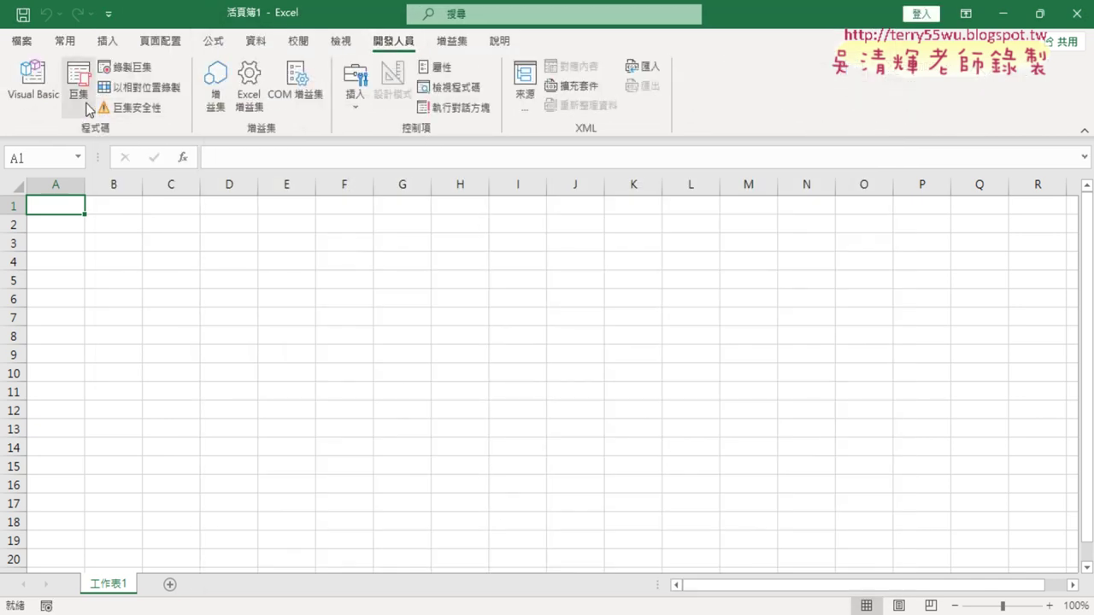
Open the Visual Basic editor in a smaller window over the worksheet.
{"action": "left_click", "coordinate": [38, 86]}
{"action": "double_click", "coordinate": [124, 21]}
{"action": "left_click_drag", "start_coordinate": [258, 46], "coordinate": [300, 55]}
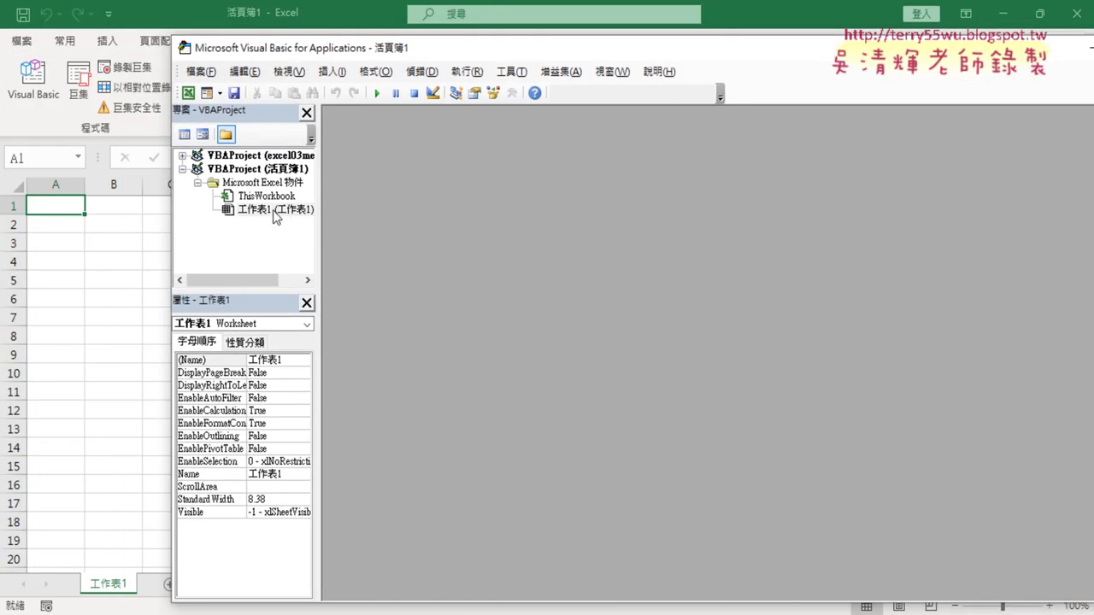
Insert a new Module1 into the workbook project and paste the 匯率下載 macro into it.
{"action": "right_click", "coordinate": [253, 211]}
{"action": "mouse_move", "coordinate": [316, 295]}
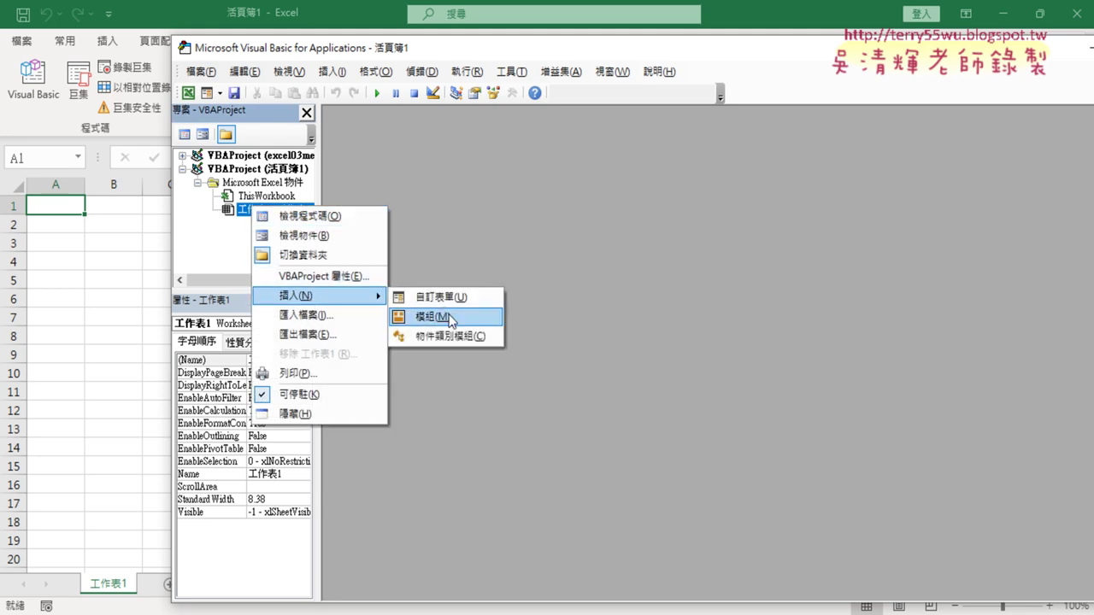
{"action": "left_click", "coordinate": [450, 318]}
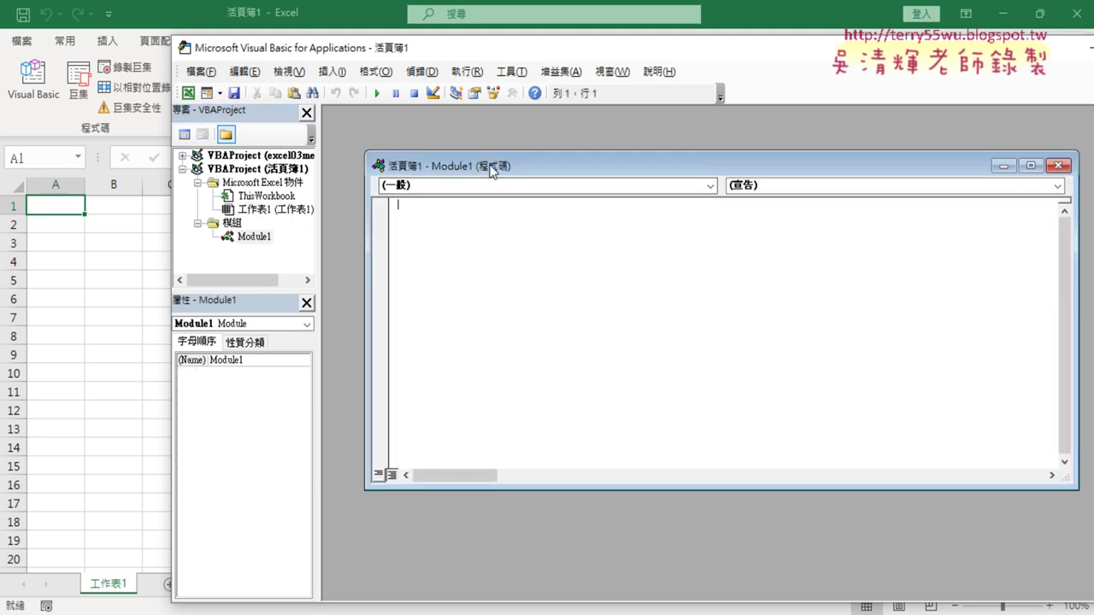
{"action": "left_click", "coordinate": [1031, 165]}
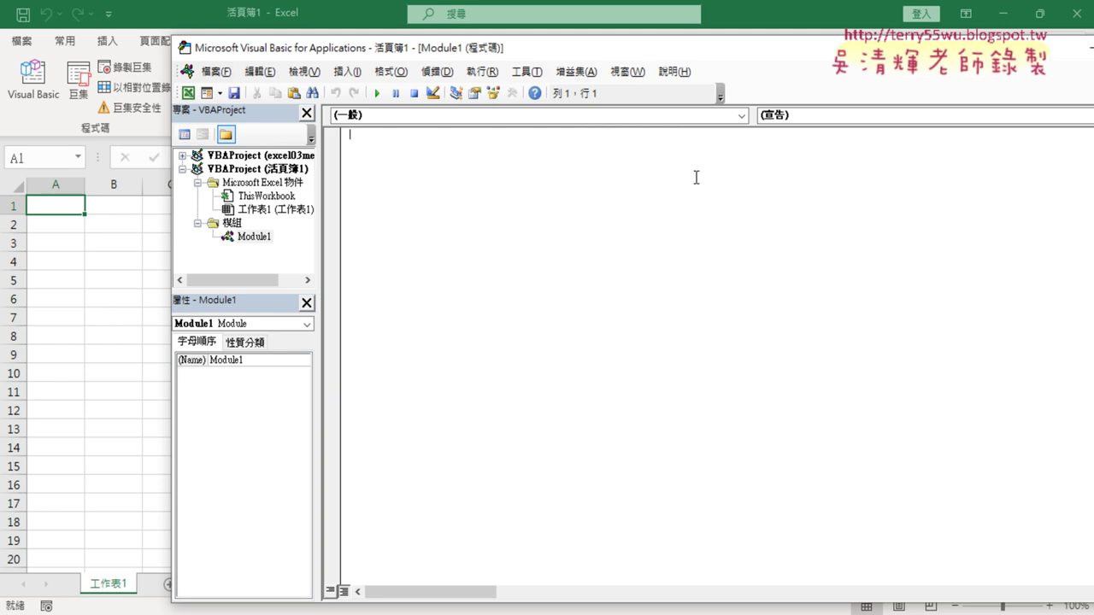
{"action": "right_click", "coordinate": [438, 168]}
{"action": "left_click", "coordinate": [470, 218]}
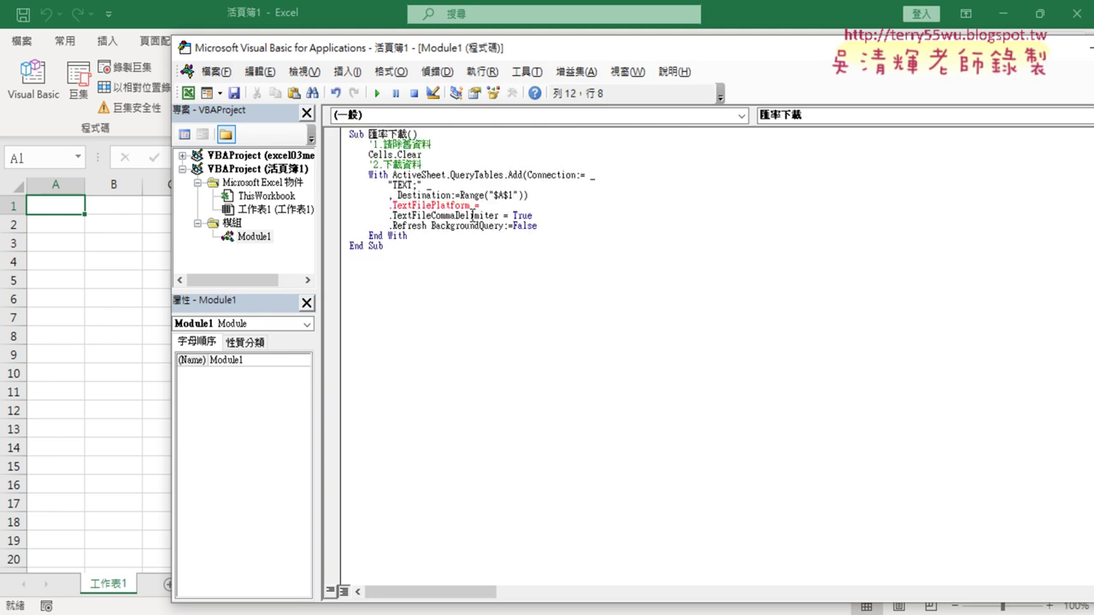
{"action": "left_click", "coordinate": [527, 72]}
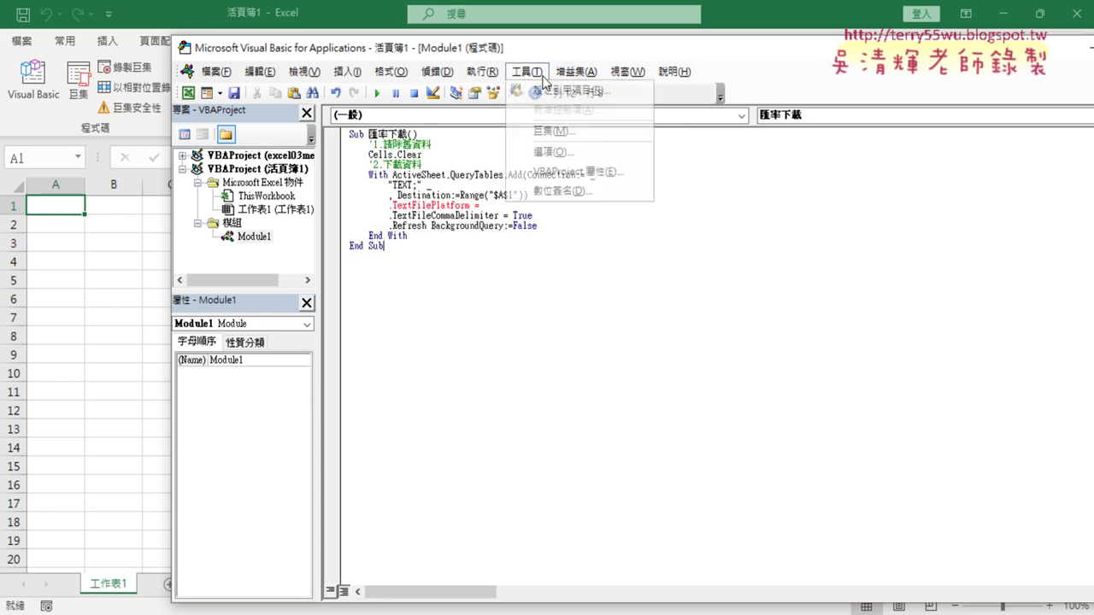
{"action": "left_click", "coordinate": [562, 155]}
Set the editor's code font size to 14 in the 撰寫風格 options.
{"action": "left_click", "coordinate": [451, 151]}
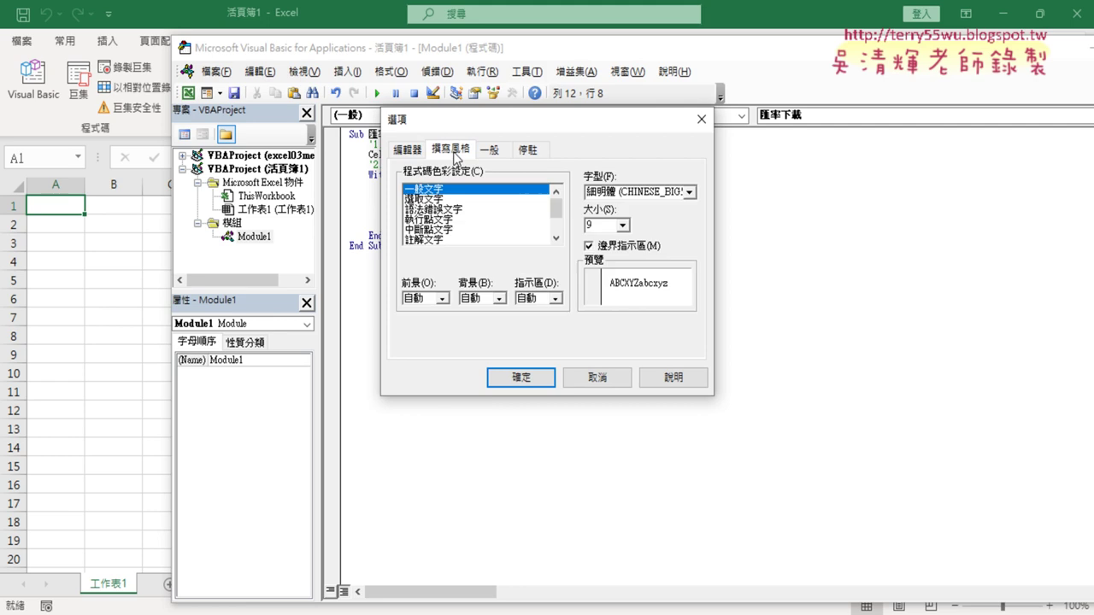
{"action": "left_click", "coordinate": [623, 224]}
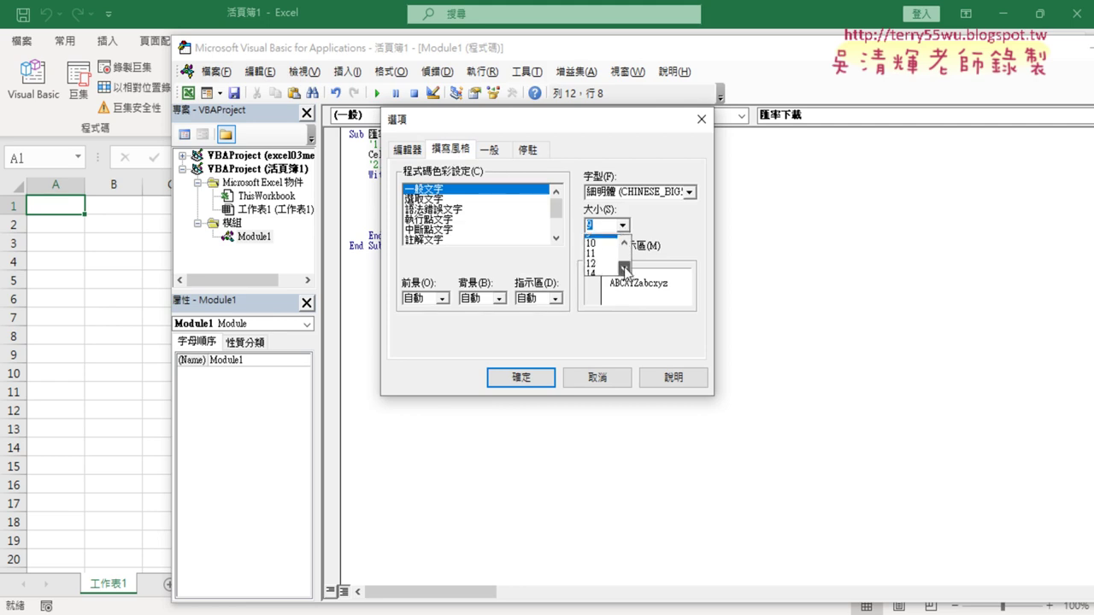
{"action": "left_click", "coordinate": [612, 261]}
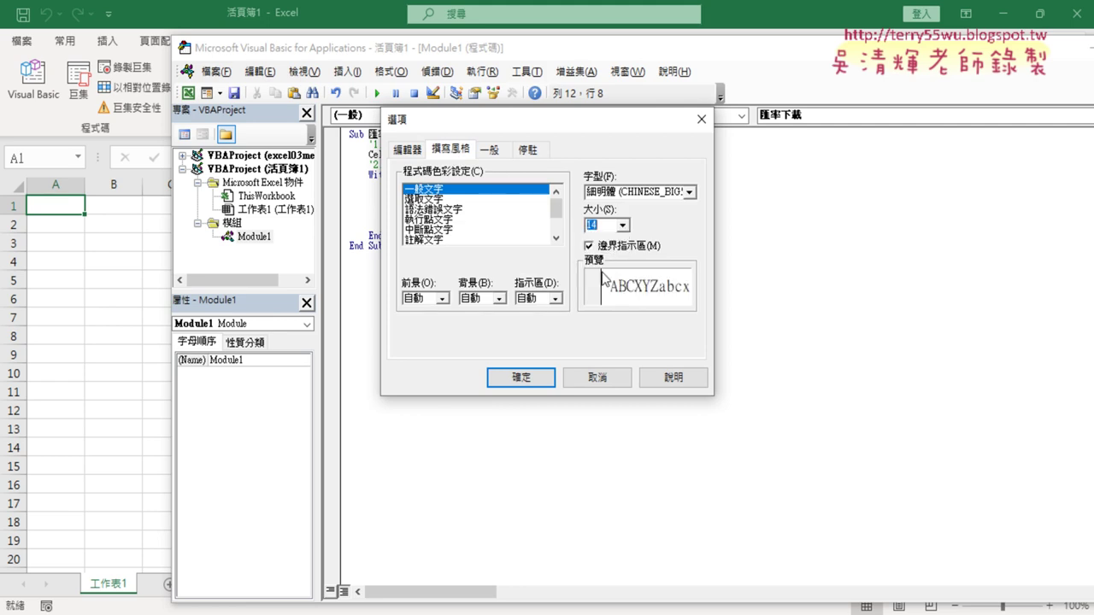
{"action": "left_click", "coordinate": [530, 379]}
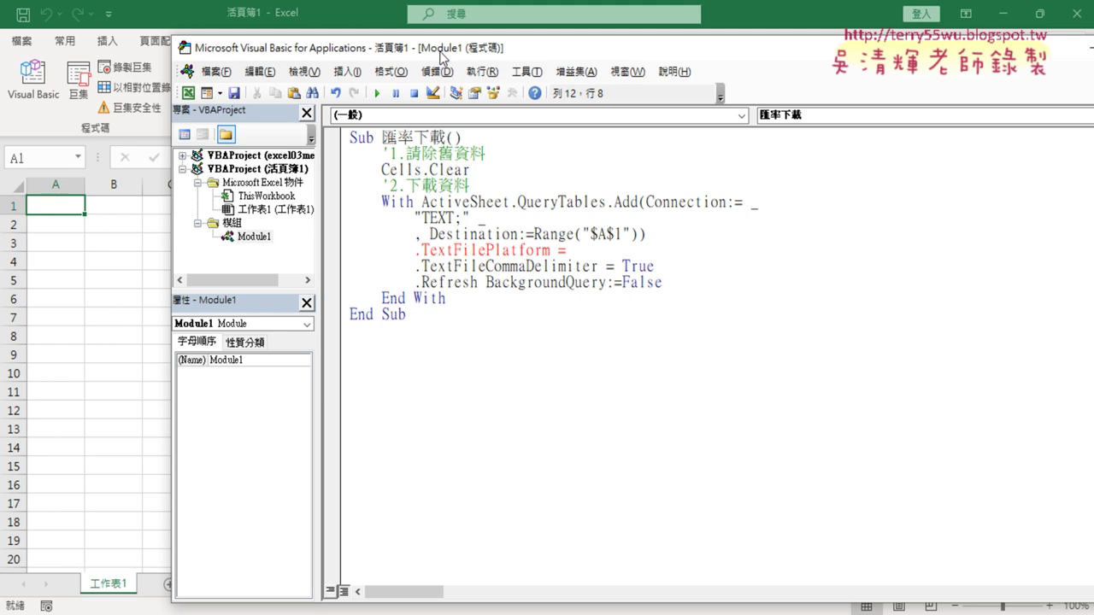
{"action": "left_click_drag", "start_coordinate": [443, 53], "coordinate": [368, 47]}
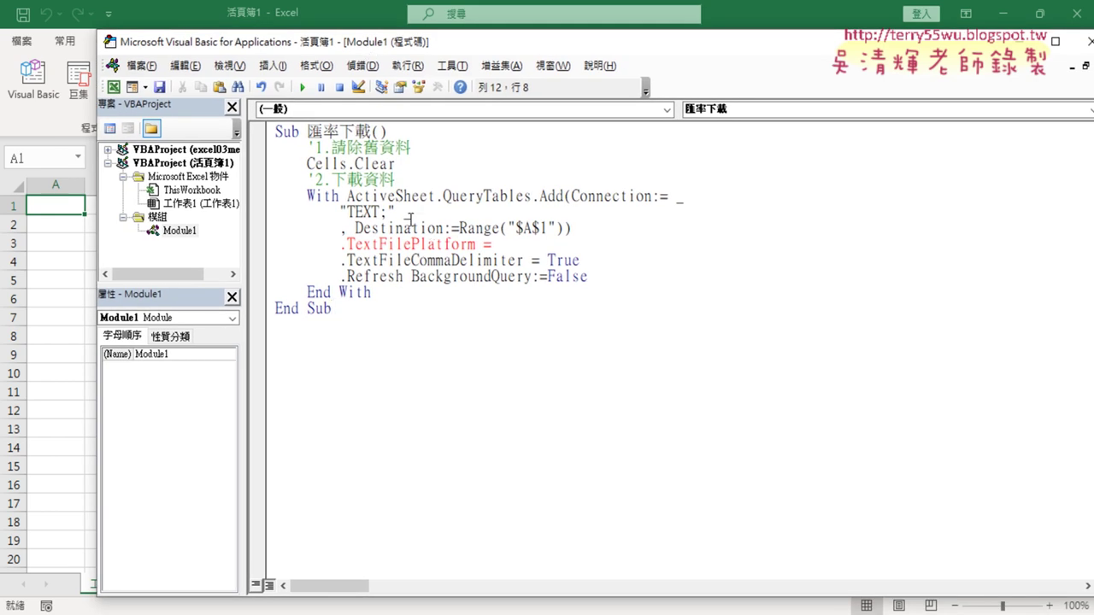
Set .TextFilePlatform to 950 in the macro, then switch back to the browser.
{"action": "key", "text": "Up"}
{"action": "key", "text": "Up"}
{"action": "key", "text": "Left"}
{"action": "key", "text": "Left"}
{"action": "key", "text": "Left"}
{"action": "left_click_drag", "start_coordinate": [411, 245], "coordinate": [491, 246]}
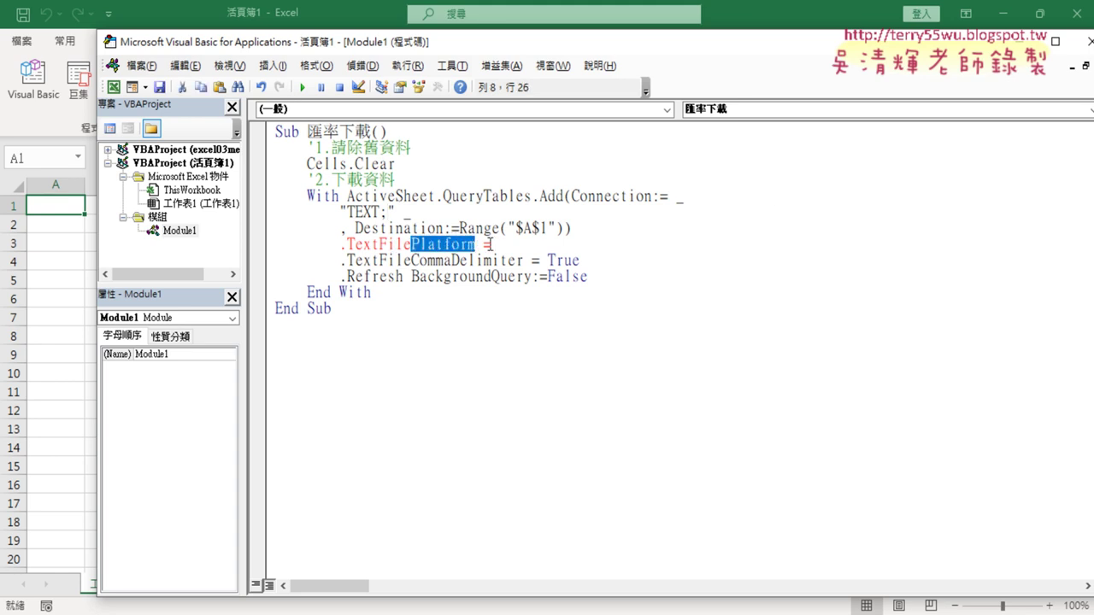
{"action": "left_click", "coordinate": [512, 245]}
{"action": "type", "text": "950"}
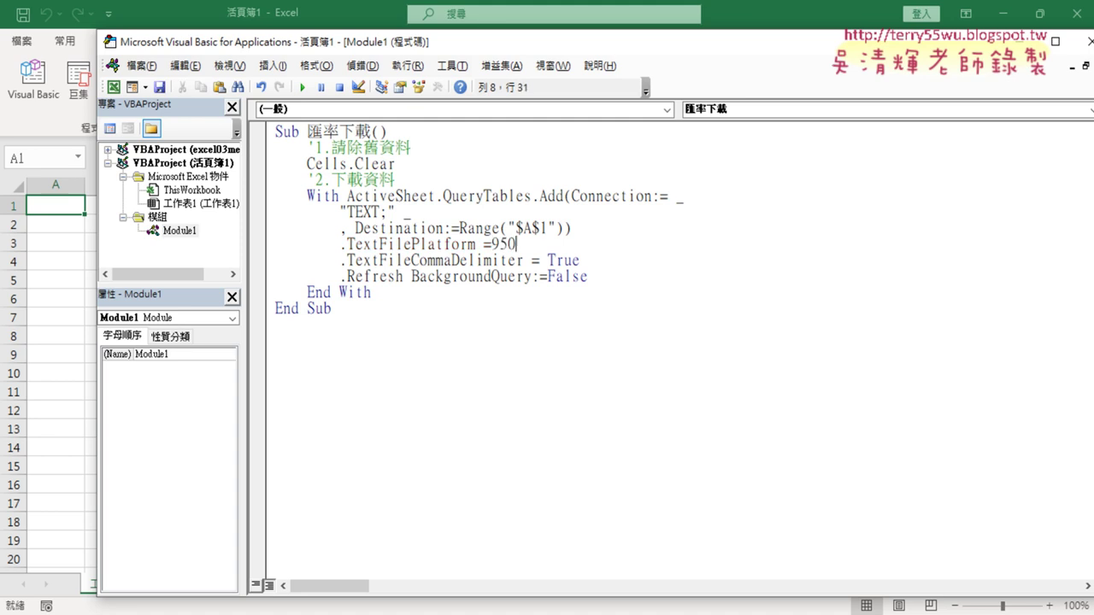
{"action": "left_click", "coordinate": [638, 410]}
{"action": "left_click_drag", "start_coordinate": [523, 244], "coordinate": [510, 245]}
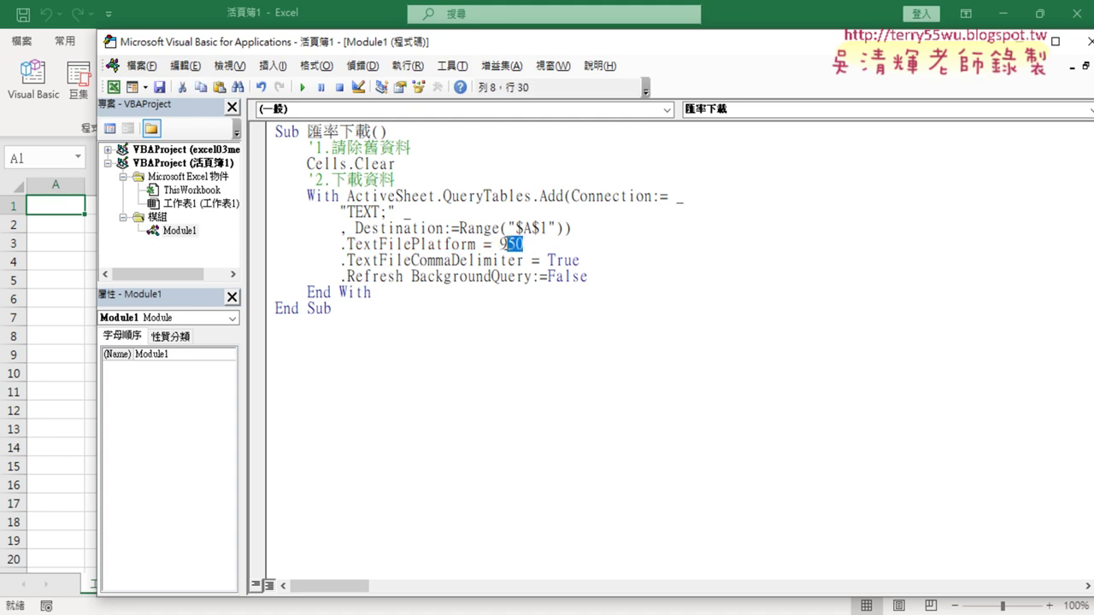
{"action": "left_click", "coordinate": [389, 214]}
{"action": "key", "text": "alt+Tab"}
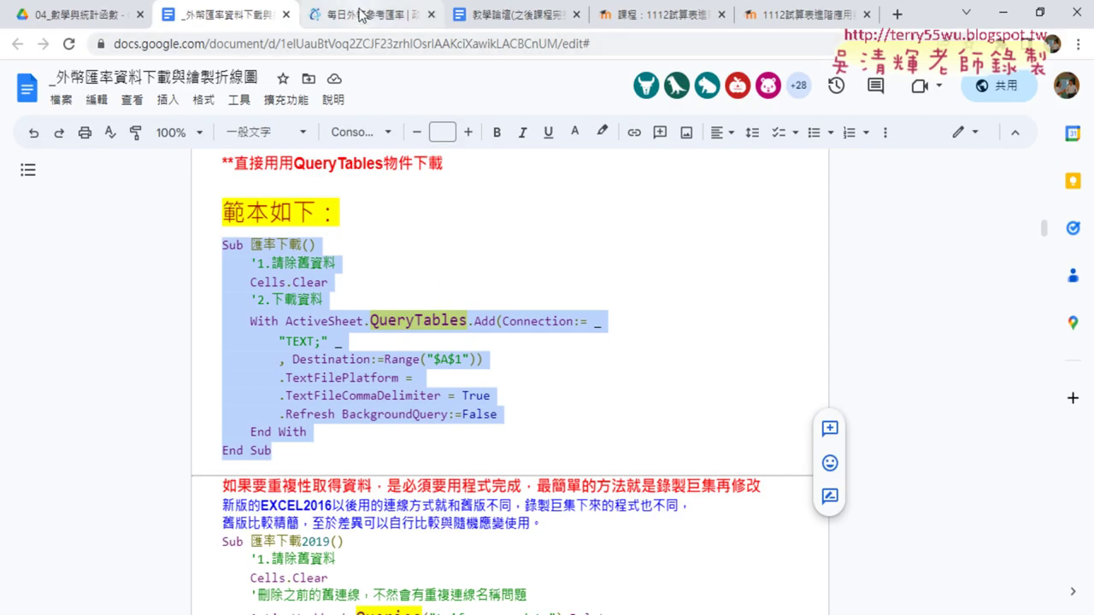
Return to the 每日外幣參考匯率 dataset page and point out the download address row.
{"action": "left_click", "coordinate": [355, 16]}
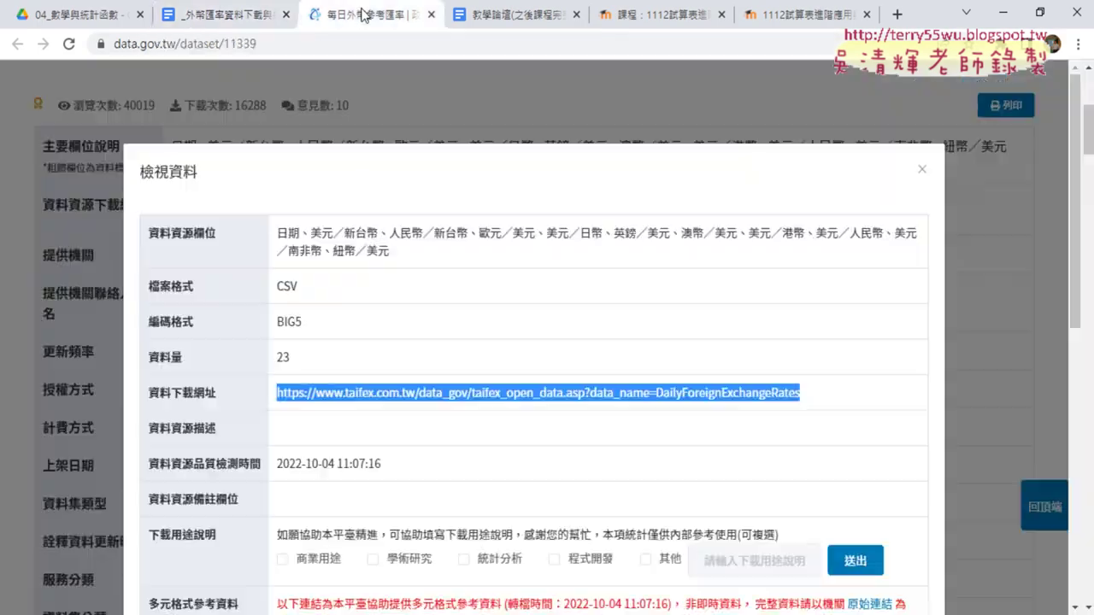
{"action": "left_click", "coordinate": [918, 173]}
{"action": "scroll", "coordinate": [518, 186], "scroll_direction": "up", "scroll_amount": 5}
{"action": "left_click_drag", "start_coordinate": [453, 230], "coordinate": [678, 245]}
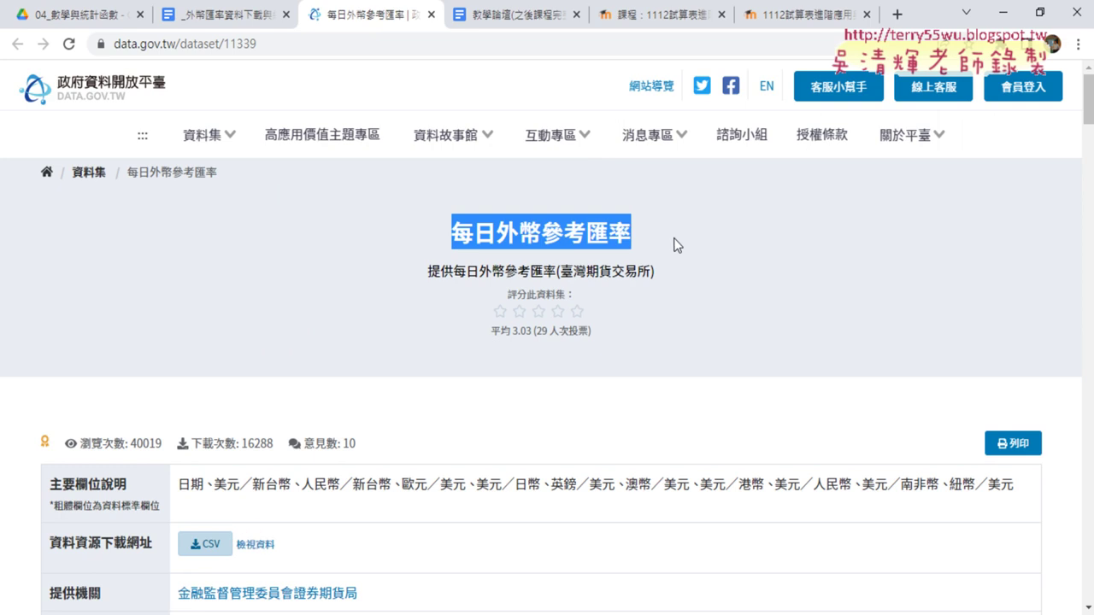
{"action": "scroll", "coordinate": [486, 339], "scroll_direction": "down", "scroll_amount": 2}
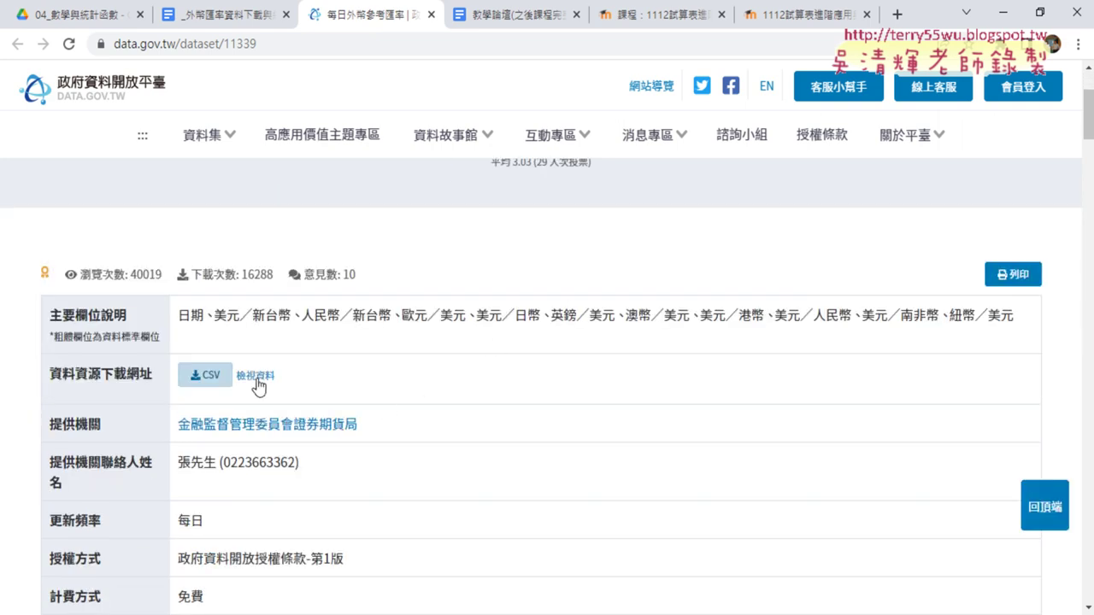
{"action": "left_click_drag", "start_coordinate": [49, 373], "coordinate": [154, 376]}
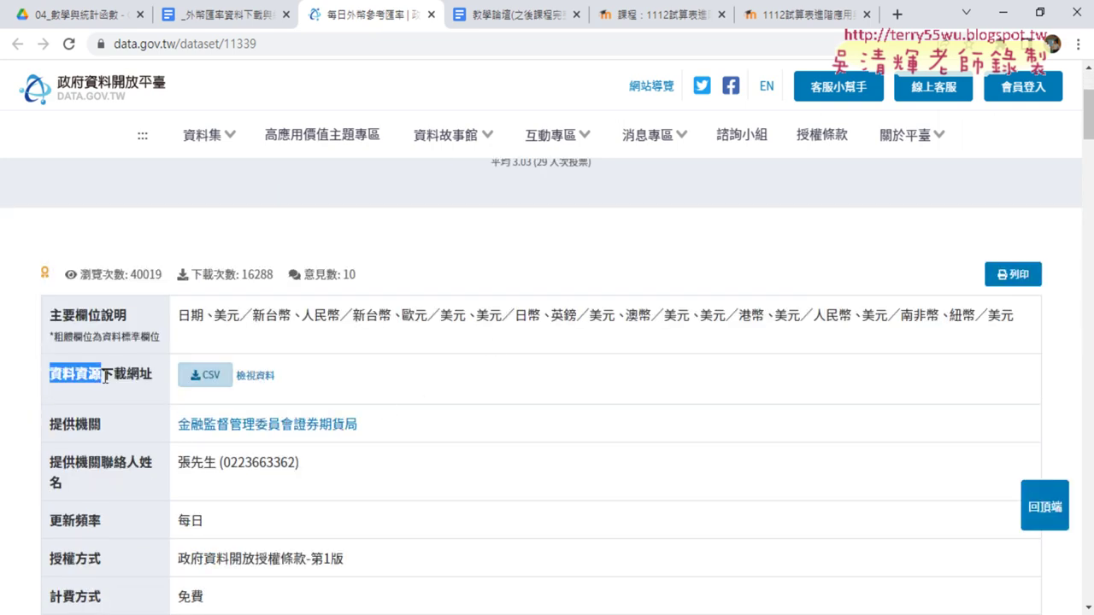
Copy the CSV 資料下載網址 URL from the data details, then bring the macro editor forward.
{"action": "left_click", "coordinate": [257, 379]}
{"action": "left_click_drag", "start_coordinate": [821, 394], "coordinate": [273, 395]}
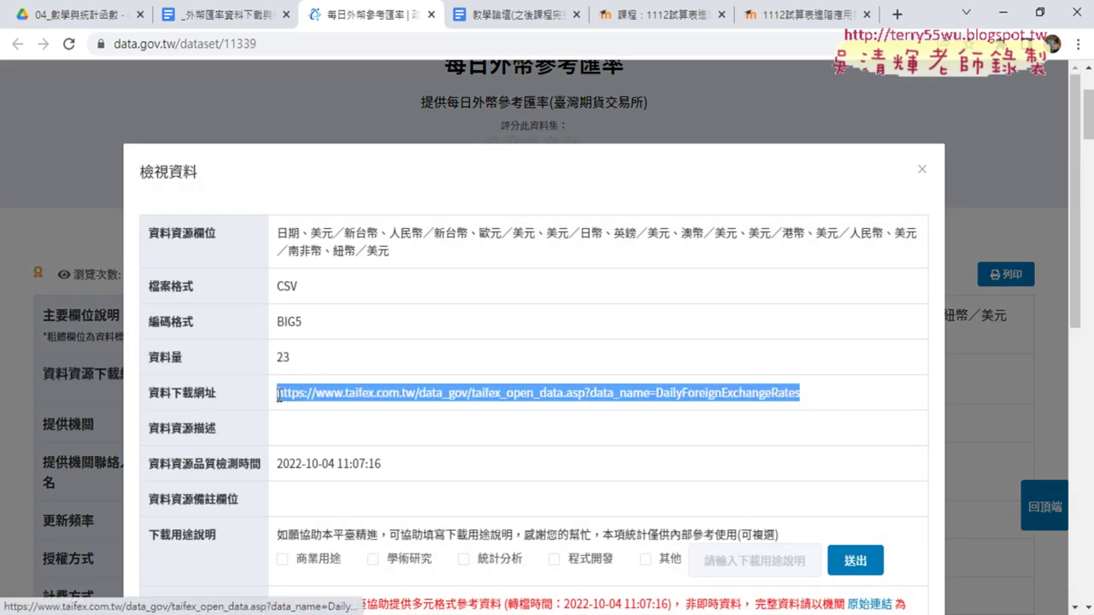
{"action": "right_click", "coordinate": [374, 402]}
{"action": "left_click", "coordinate": [450, 288]}
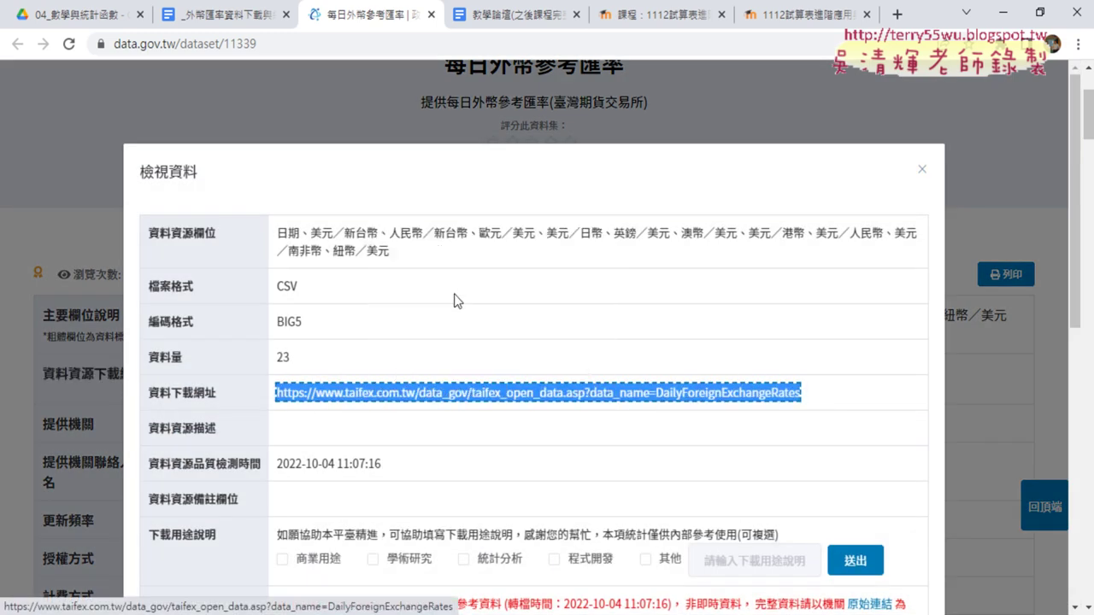
{"action": "key", "text": "alt+Tab"}
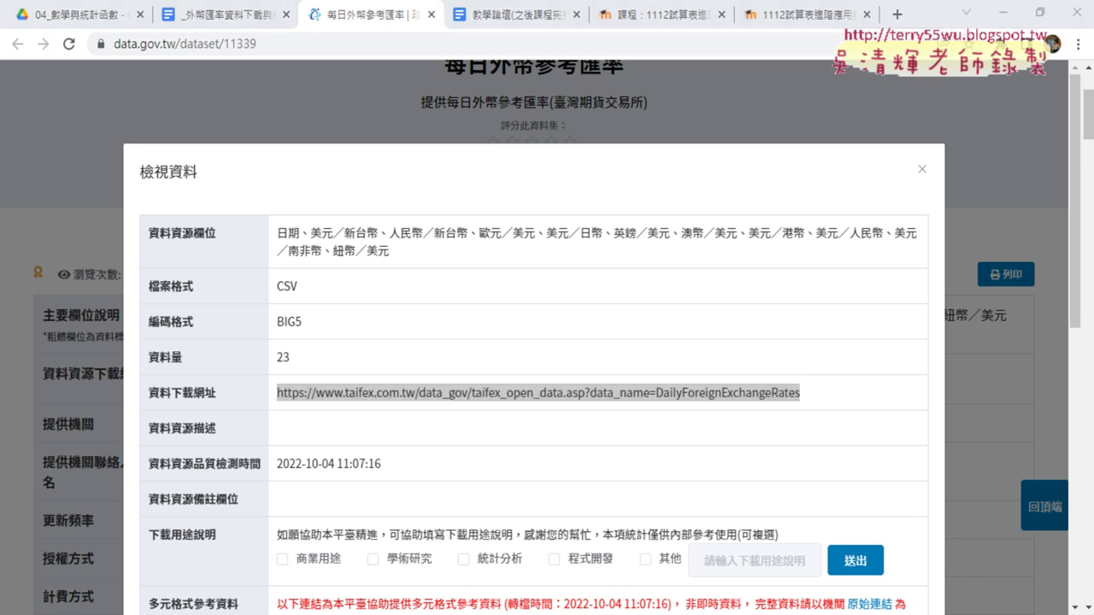
{"action": "left_click", "coordinate": [683, 544]}
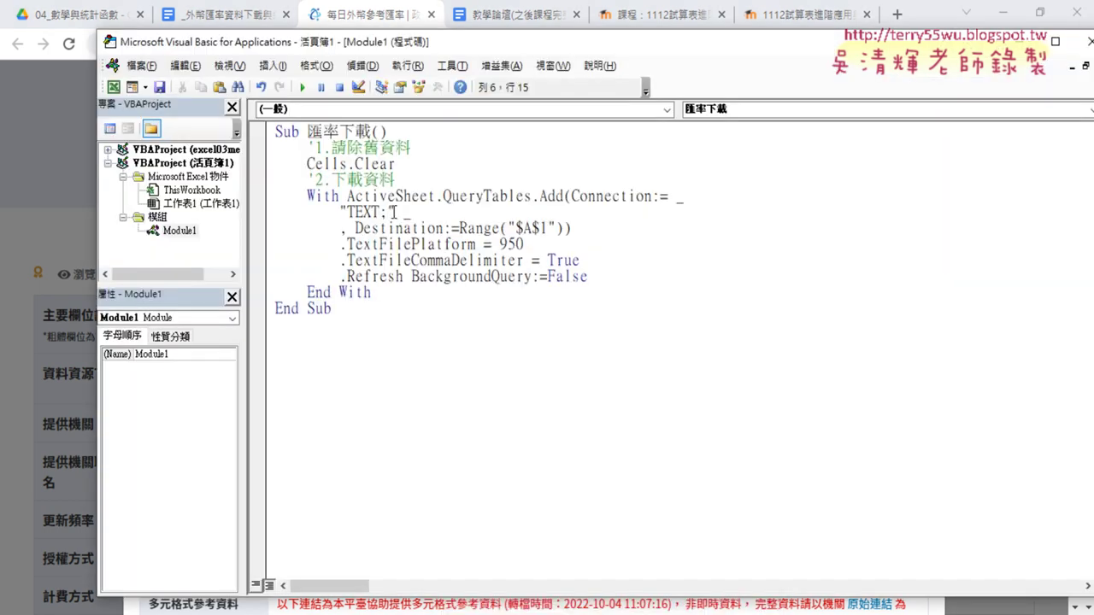
Paste the taifex download URL directly after "TEXT;" and remove the extra spaces.
{"action": "type", "text": "\""}
{"action": "key", "text": "ctrl+v"}
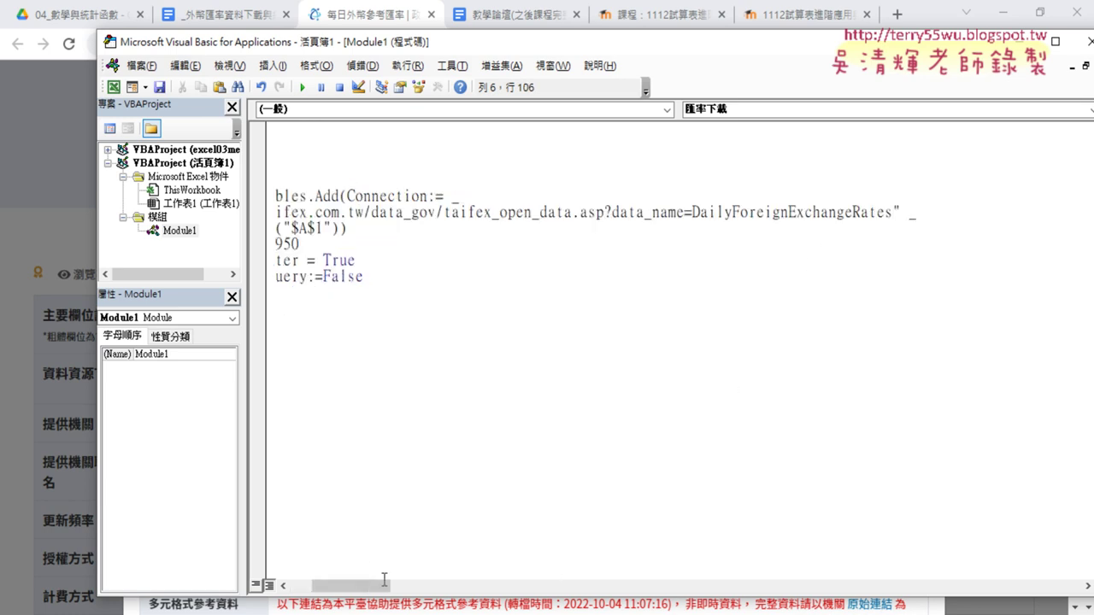
{"action": "left_click_drag", "start_coordinate": [342, 589], "coordinate": [320, 592]}
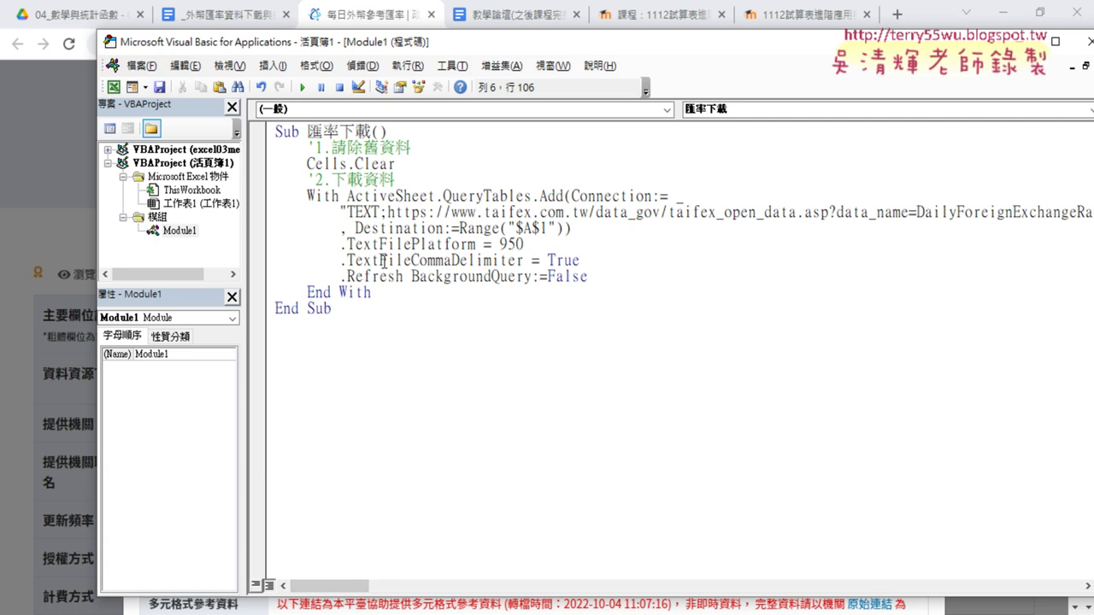
{"action": "left_click", "coordinate": [389, 212]}
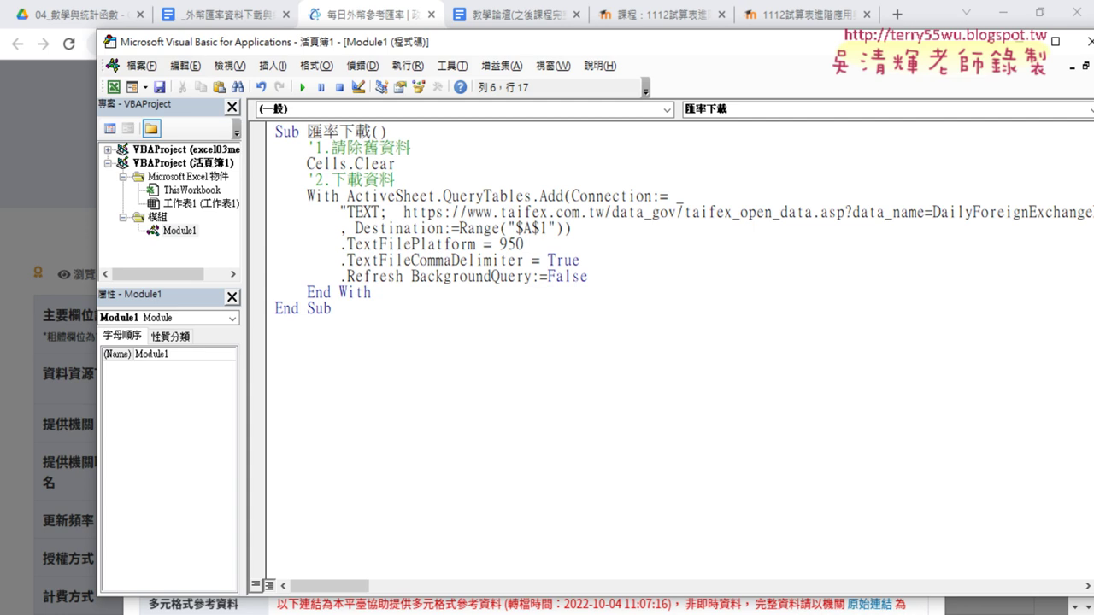
{"action": "key", "text": "BackSpace"}
{"action": "key", "text": "BackSpace"}
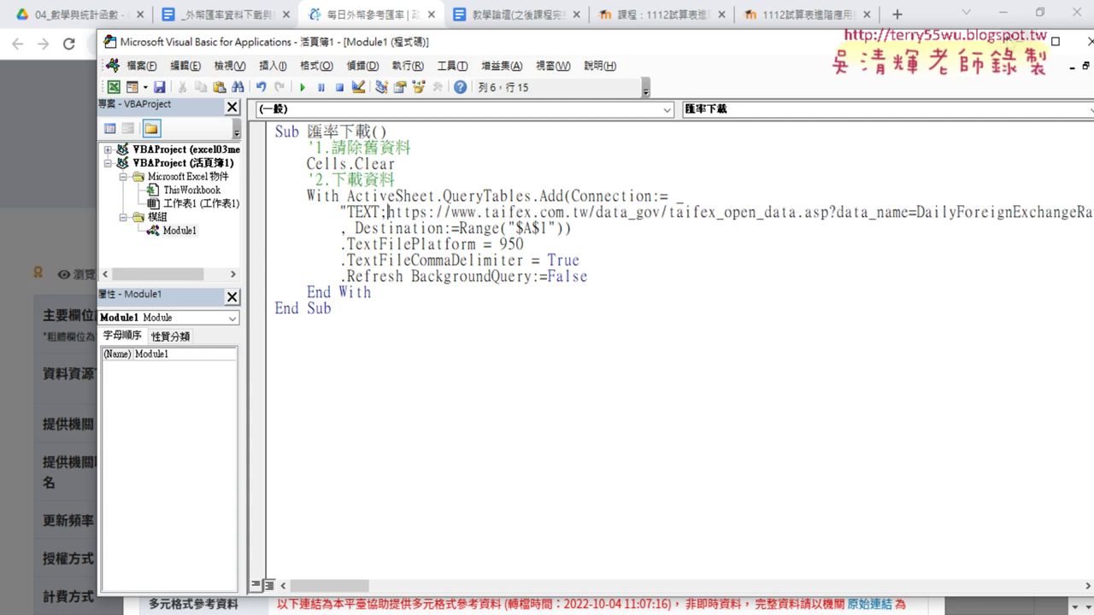
Move the editor window right and review the macro body from Cells.Clear to End With.
{"action": "left_click", "coordinate": [1007, 19]}
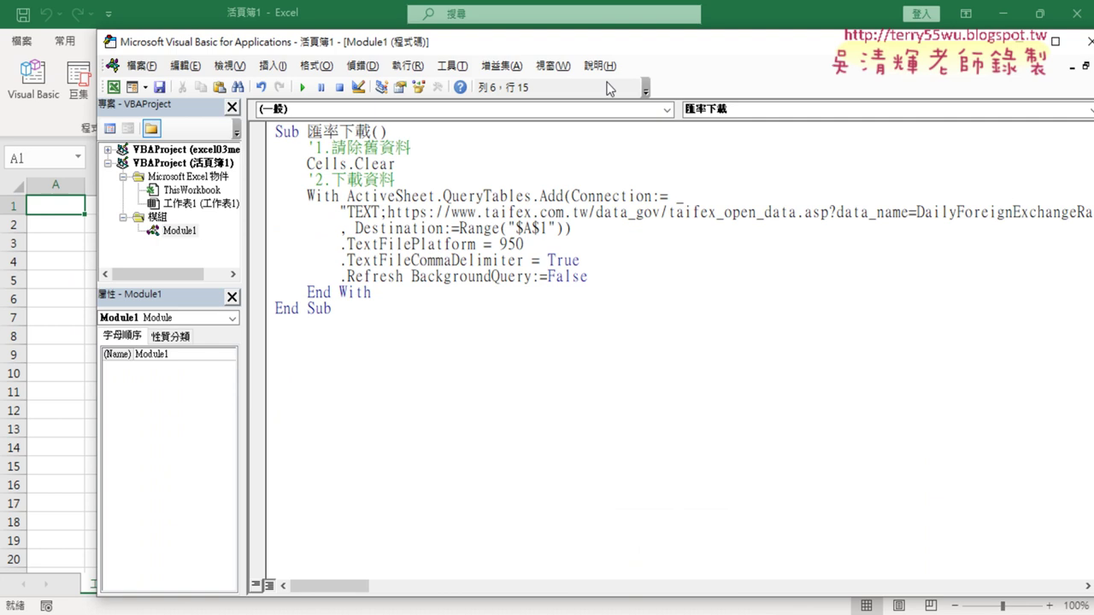
{"action": "left_click_drag", "start_coordinate": [580, 52], "coordinate": [754, 51]}
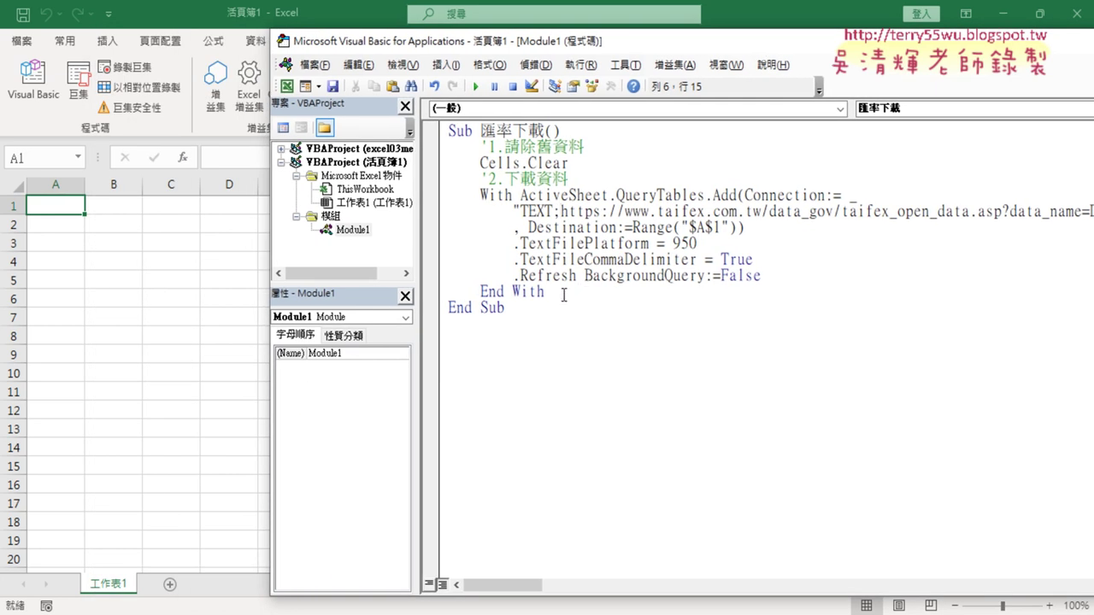
{"action": "left_click_drag", "start_coordinate": [561, 293], "coordinate": [446, 164]}
{"action": "left_click", "coordinate": [684, 397]}
{"action": "left_click", "coordinate": [592, 227]}
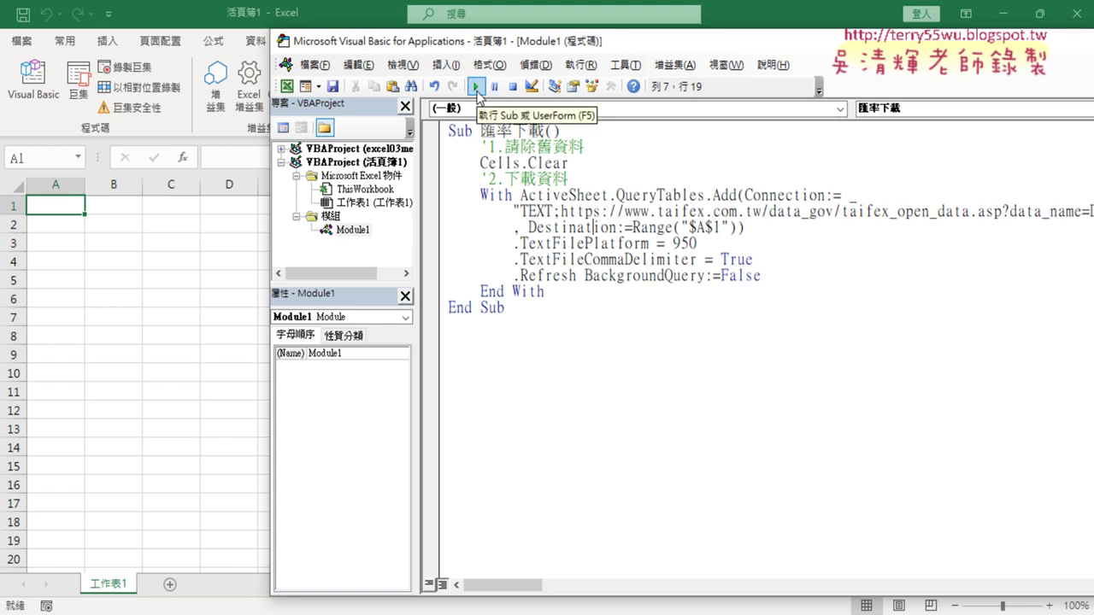
Run the 匯率下載 macro to load daily exchange rates from 20230406, then bring Excel forward.
{"action": "left_click", "coordinate": [476, 89]}
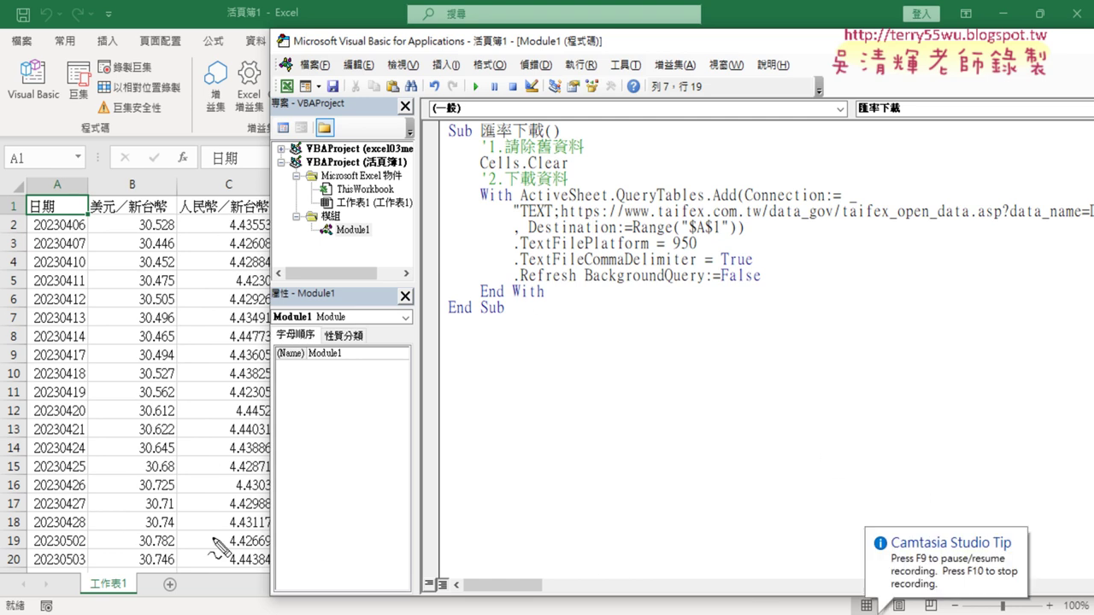
{"action": "mouse_move", "coordinate": [178, 560]}
{"action": "left_mouse_down"}
{"action": "mouse_move", "coordinate": [11, 389]}
{"action": "mouse_move", "coordinate": [342, 283]}
{"action": "mouse_move", "coordinate": [154, 571]}
{"action": "left_mouse_up"}
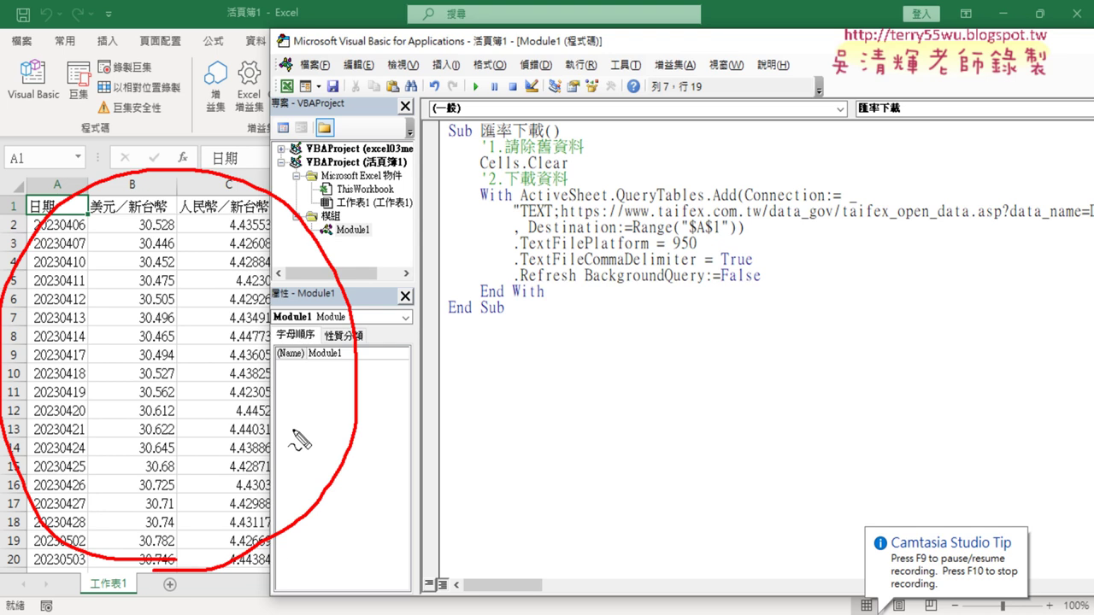
{"action": "mouse_move", "coordinate": [518, 154]}
{"action": "left_mouse_down"}
{"action": "mouse_move", "coordinate": [346, 261]}
{"action": "mouse_move", "coordinate": [421, 261]}
{"action": "left_mouse_up"}
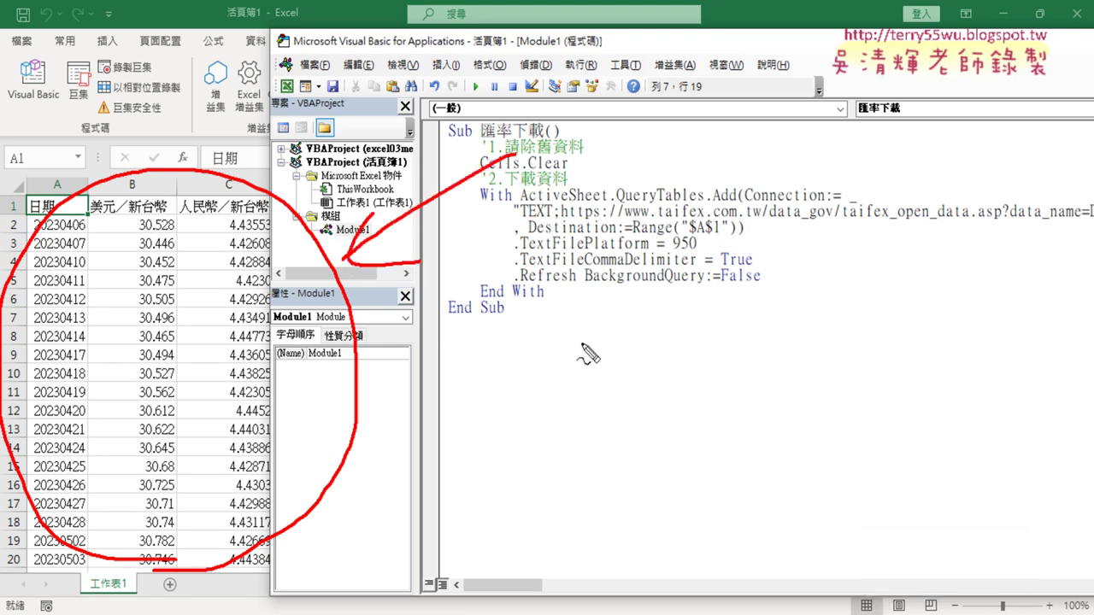
{"action": "key", "text": "Escape"}
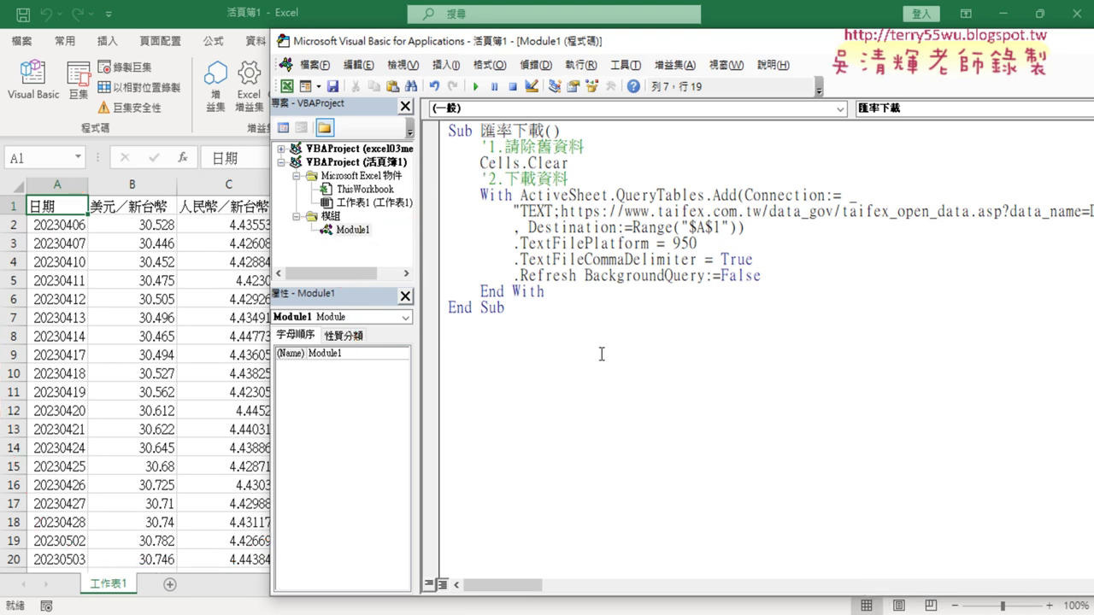
{"action": "left_click", "coordinate": [64, 185]}
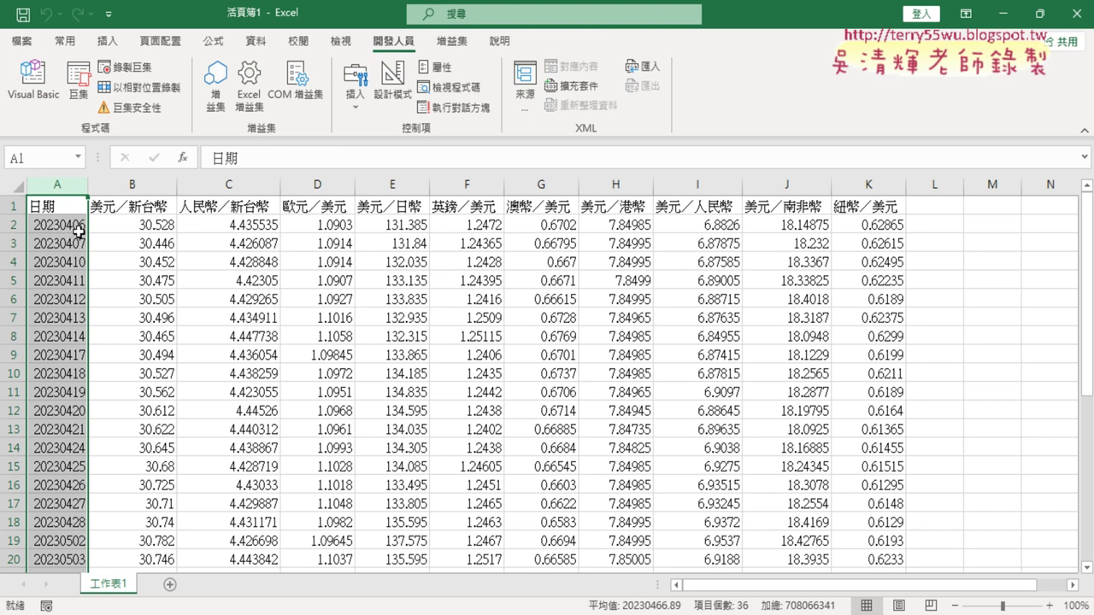
{"action": "left_click", "coordinate": [79, 229]}
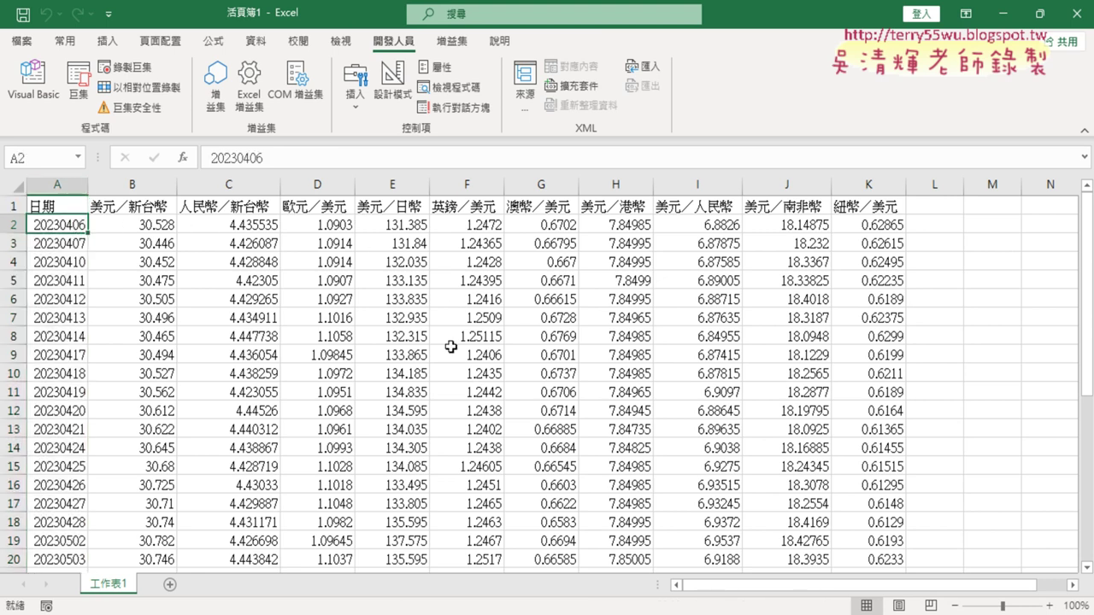
{"action": "key", "text": "ctrl+Down"}
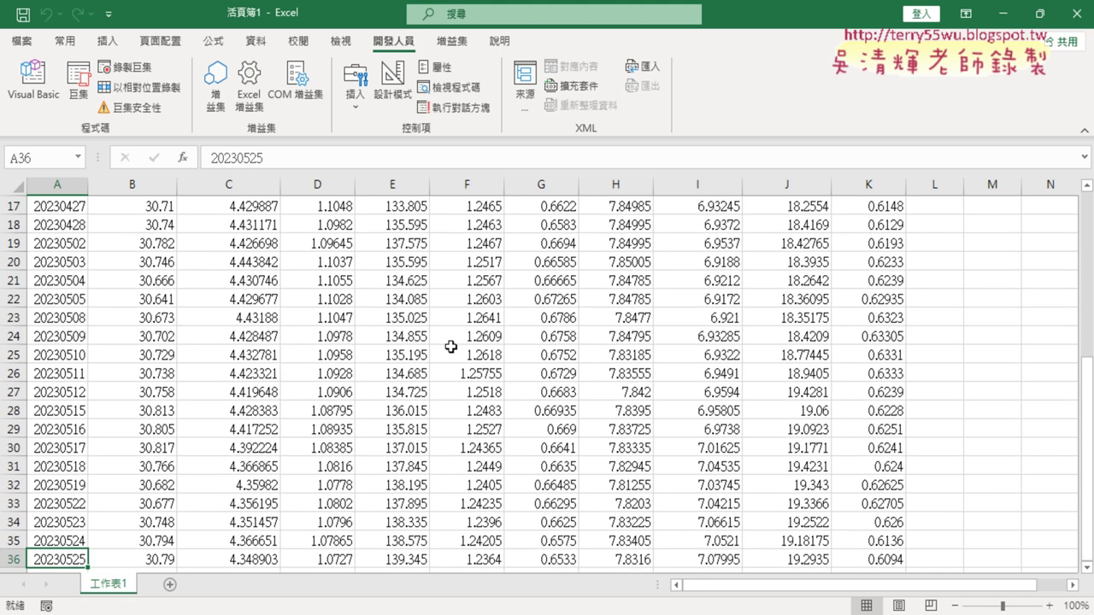
{"action": "scroll", "coordinate": [402, 385], "scroll_direction": "up", "scroll_amount": 5}
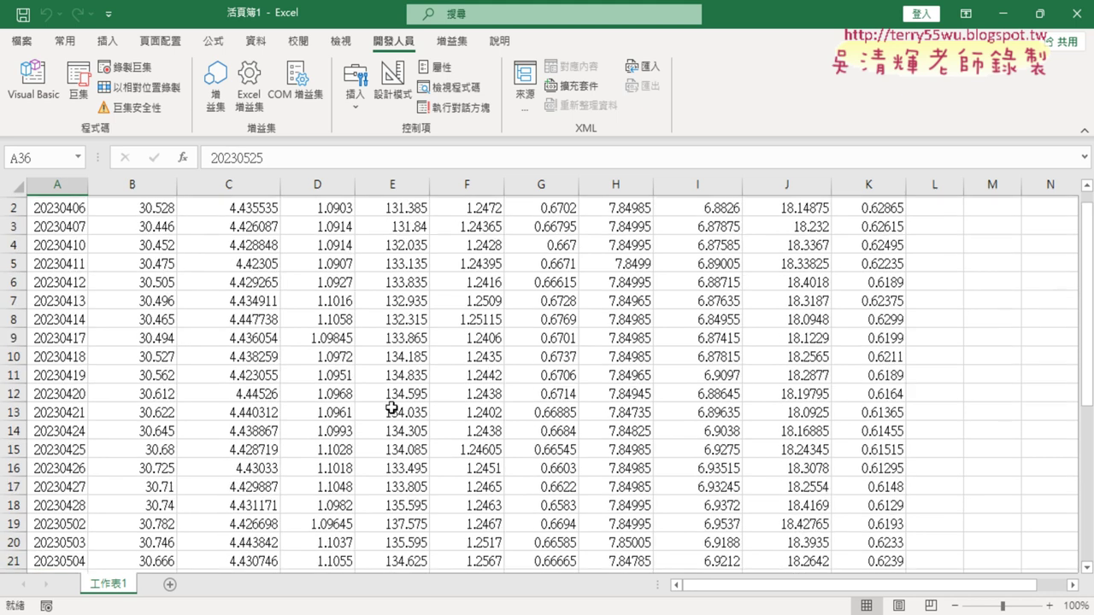
{"action": "left_click", "coordinate": [147, 185]}
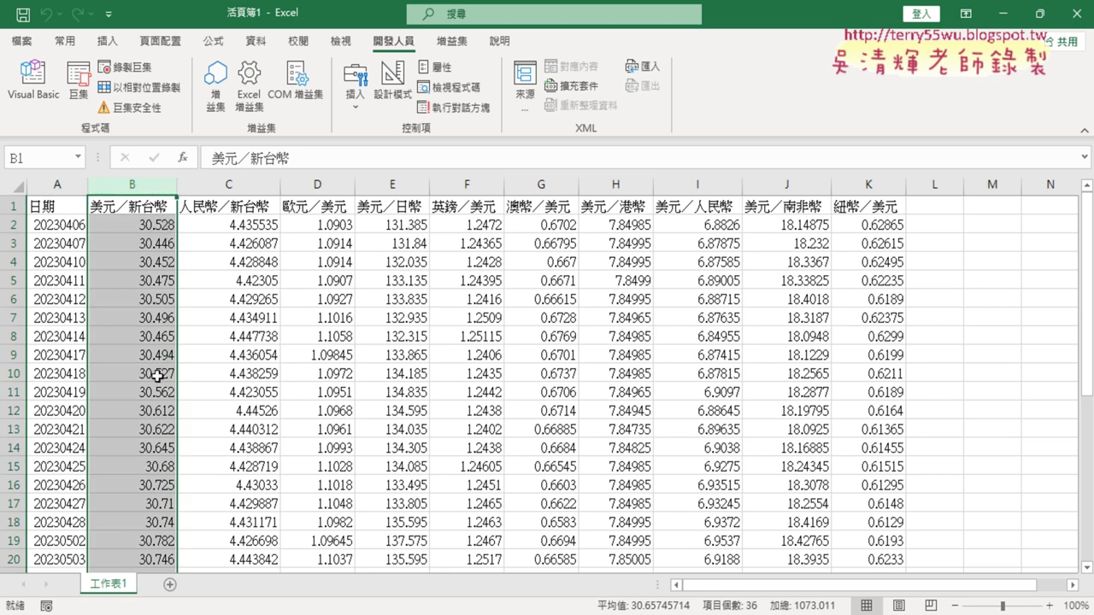
{"action": "left_click", "coordinate": [229, 184]}
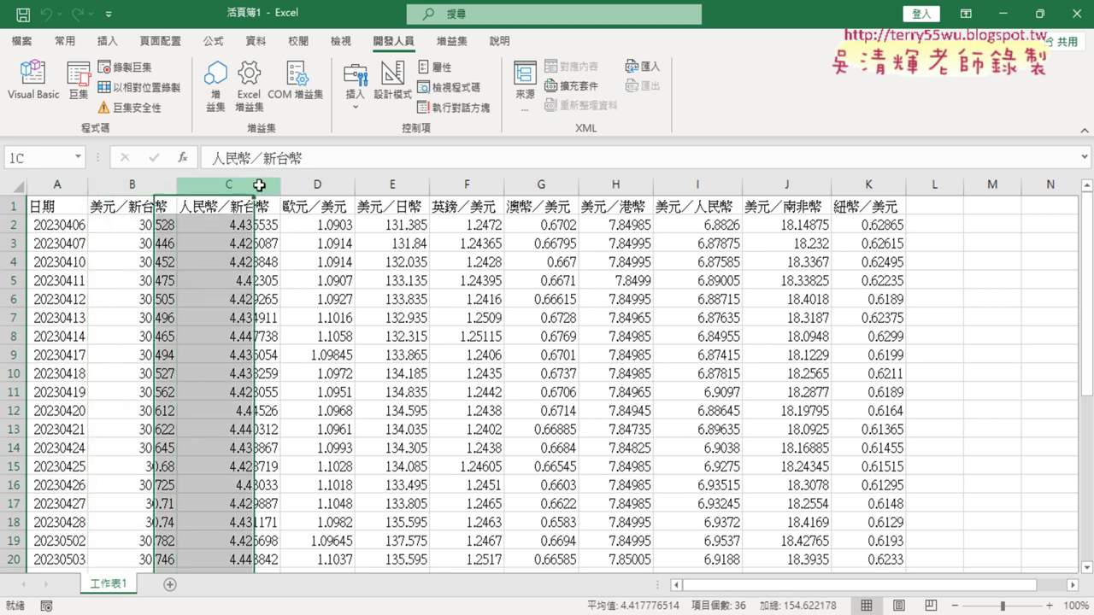
{"action": "left_click", "coordinate": [324, 187]}
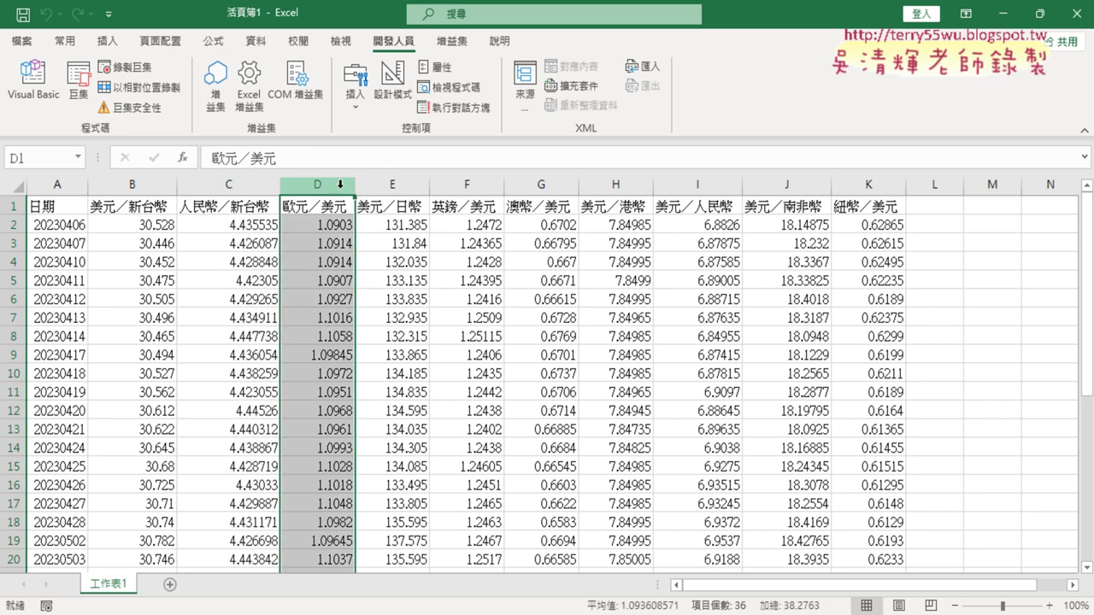
{"action": "left_click", "coordinate": [394, 186]}
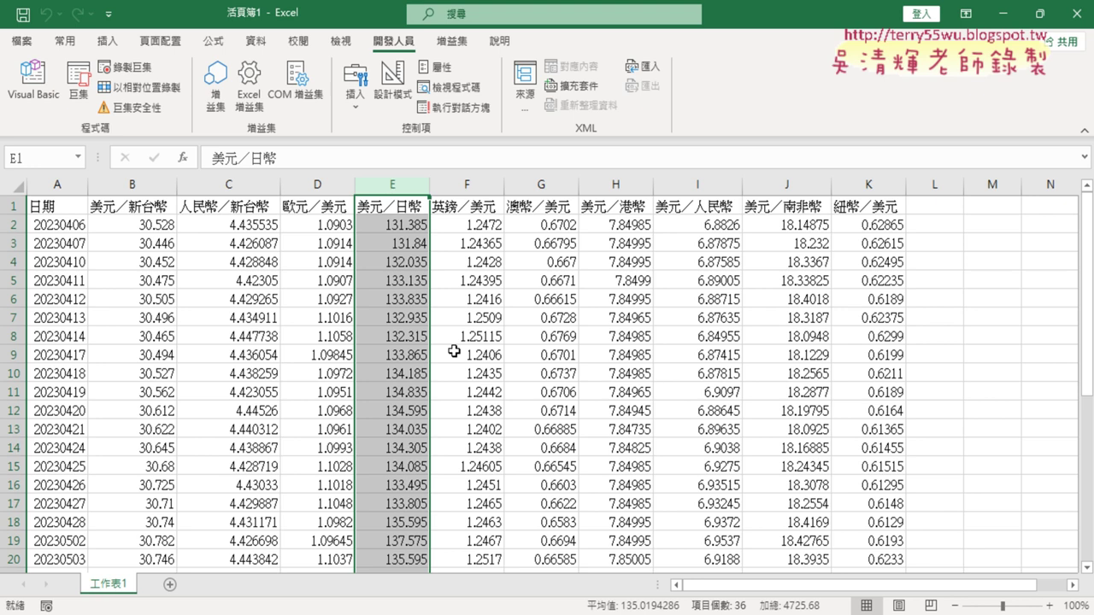
{"action": "left_click", "coordinate": [154, 182]}
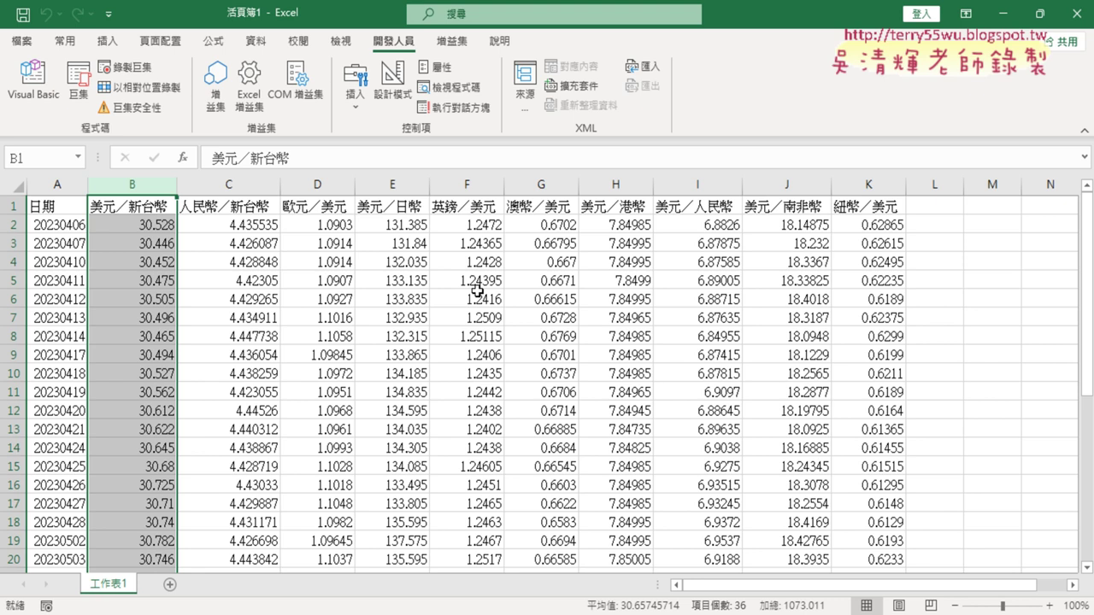
{"action": "left_click", "coordinate": [1075, 593]}
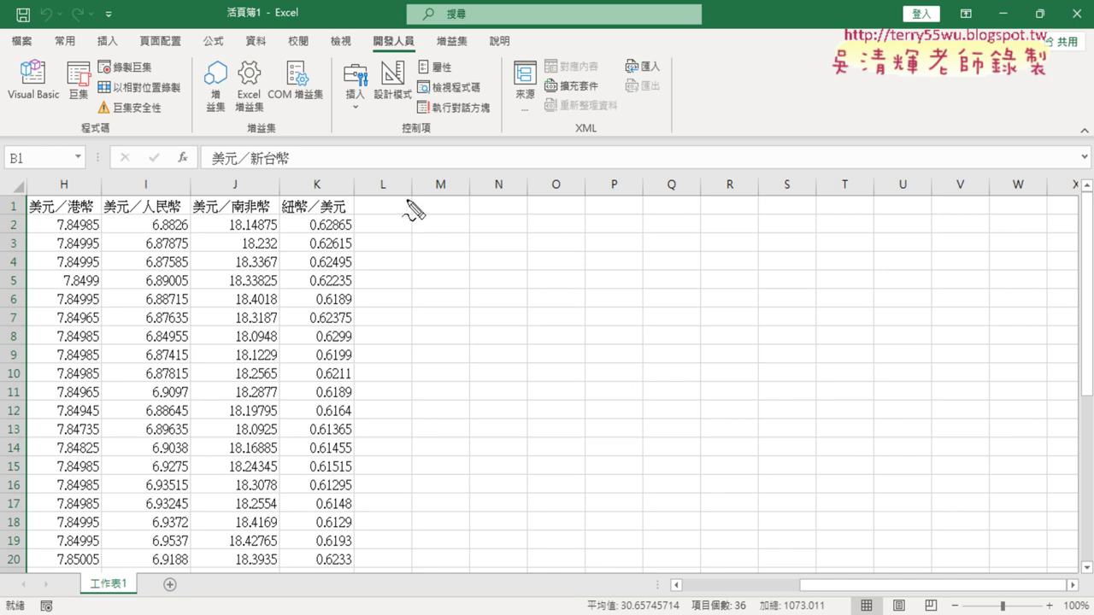
{"action": "left_click_drag", "start_coordinate": [411, 196], "coordinate": [415, 390]}
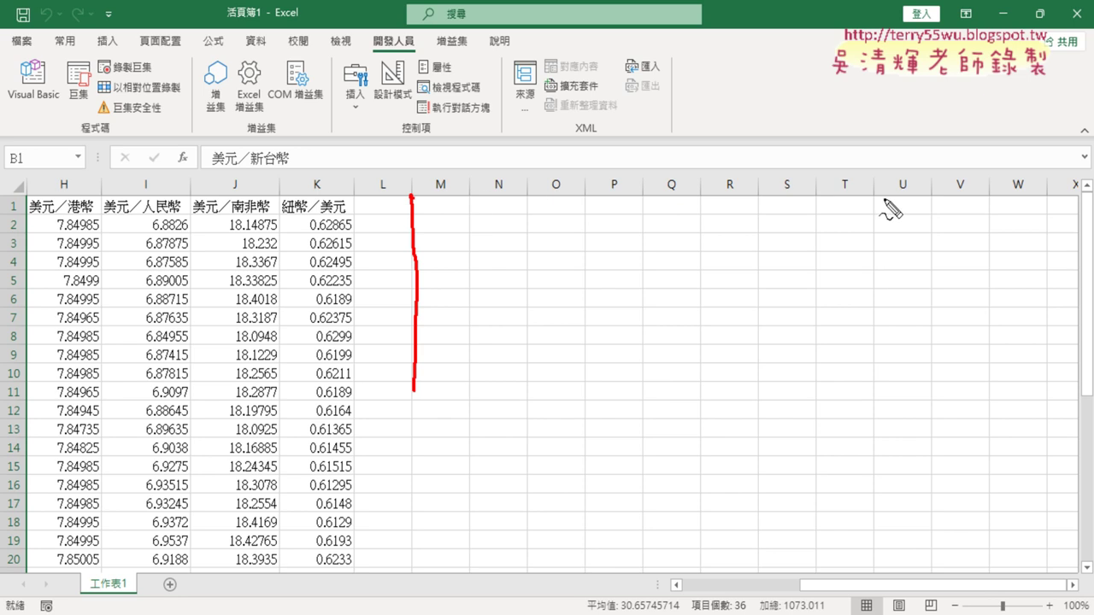
{"action": "left_click_drag", "start_coordinate": [989, 194], "coordinate": [989, 251]}
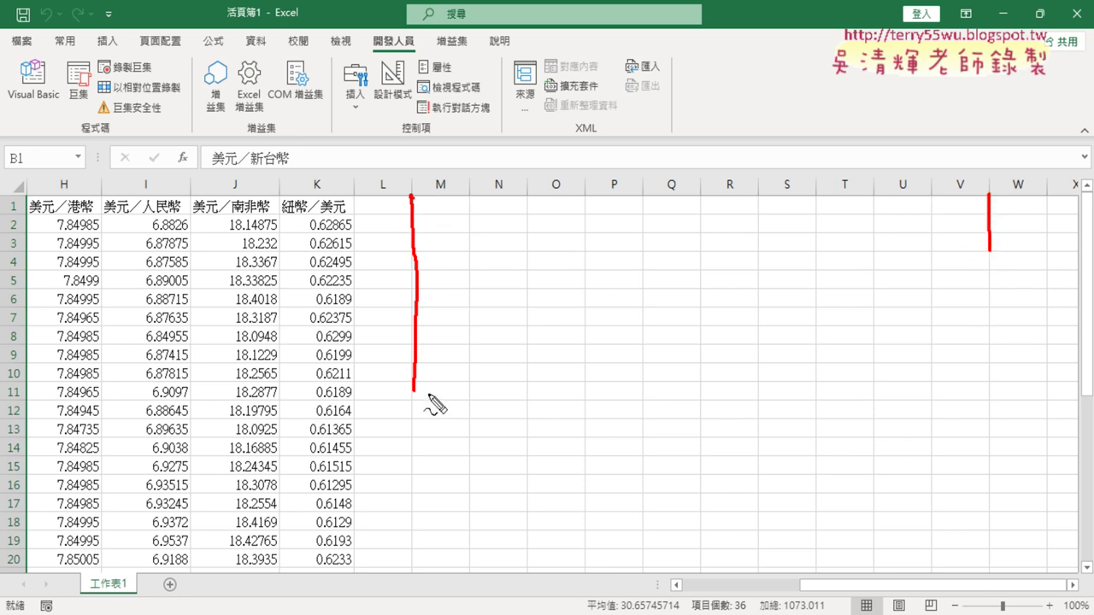
{"action": "left_click_drag", "start_coordinate": [428, 384], "coordinate": [519, 384]}
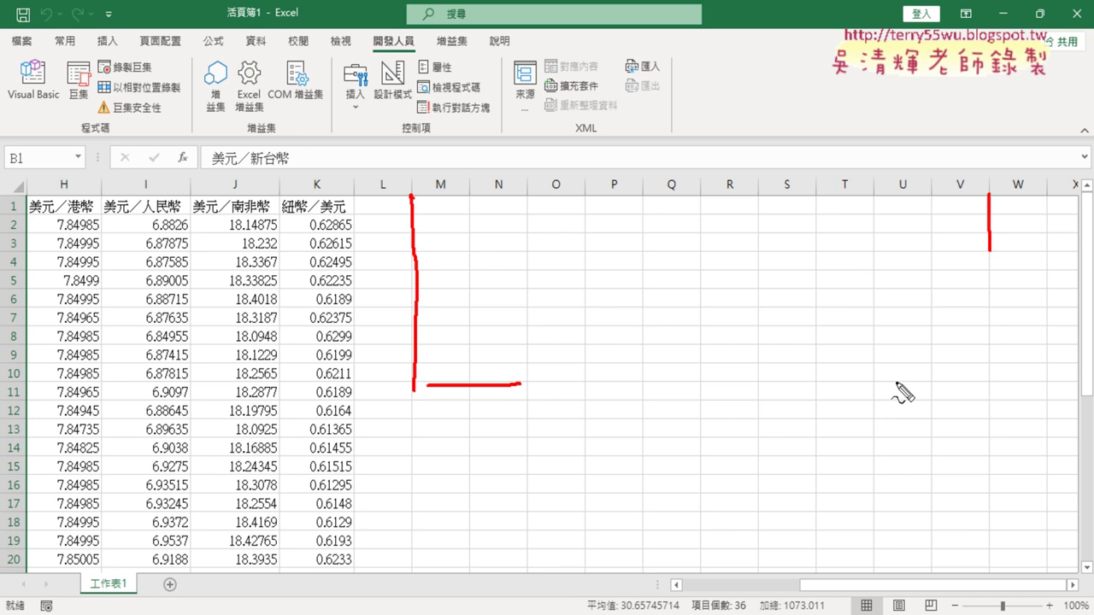
{"action": "left_click_drag", "start_coordinate": [898, 384], "coordinate": [978, 379]}
{"action": "left_click_drag", "start_coordinate": [422, 202], "coordinate": [473, 205]}
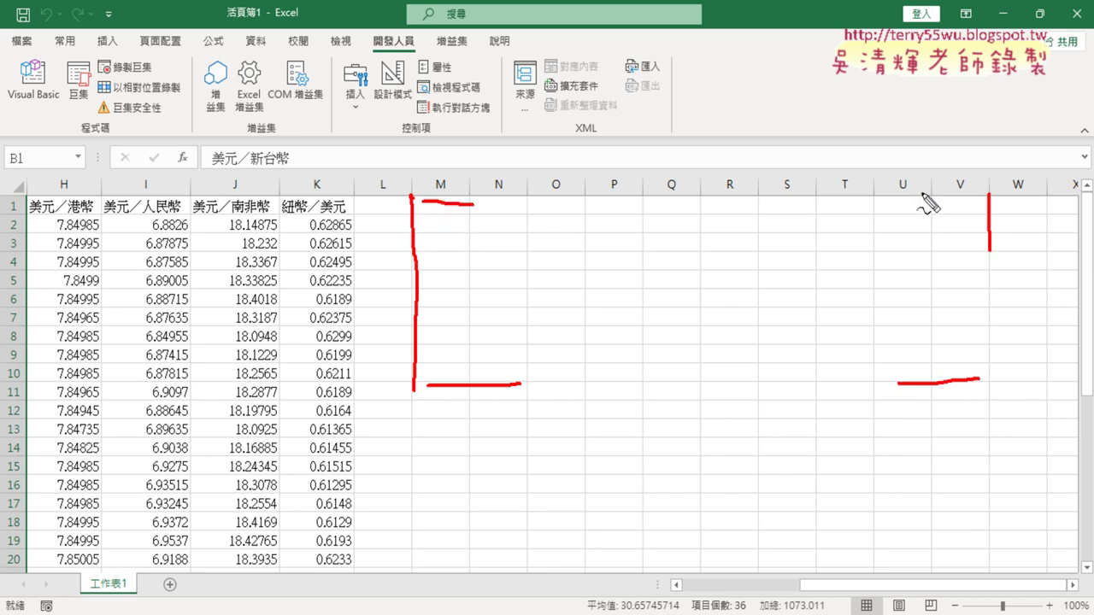
{"action": "left_click_drag", "start_coordinate": [922, 194], "coordinate": [978, 195]}
{"action": "mouse_move", "coordinate": [8, 290]}
{"action": "left_mouse_down"}
{"action": "mouse_move", "coordinate": [26, 266]}
{"action": "mouse_move", "coordinate": [390, 101]}
{"action": "mouse_move", "coordinate": [598, 200]}
{"action": "mouse_move", "coordinate": [675, 163]}
{"action": "left_mouse_up"}
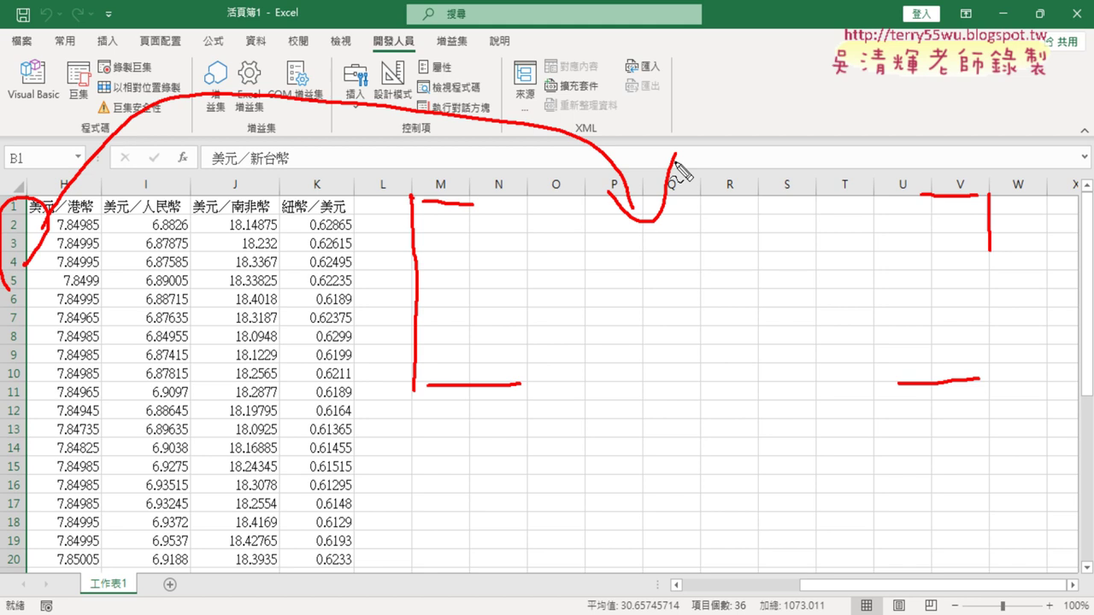
{"action": "key", "text": "Escape"}
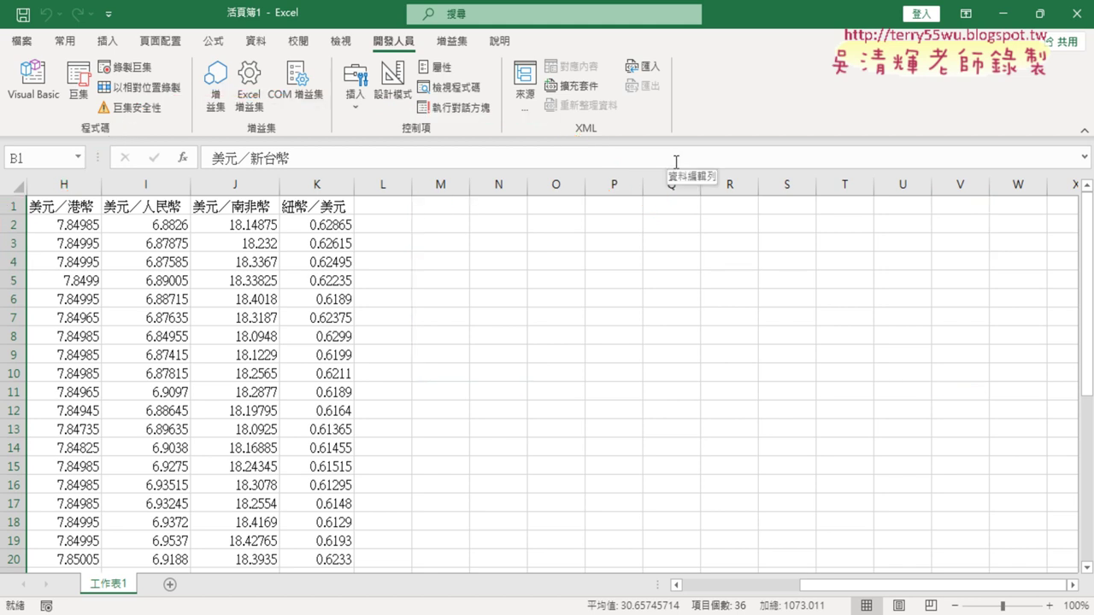
Preview the Line with Markers chart type, then close the choices without inserting a chart.
{"action": "left_click_drag", "start_coordinate": [938, 586], "coordinate": [793, 593]}
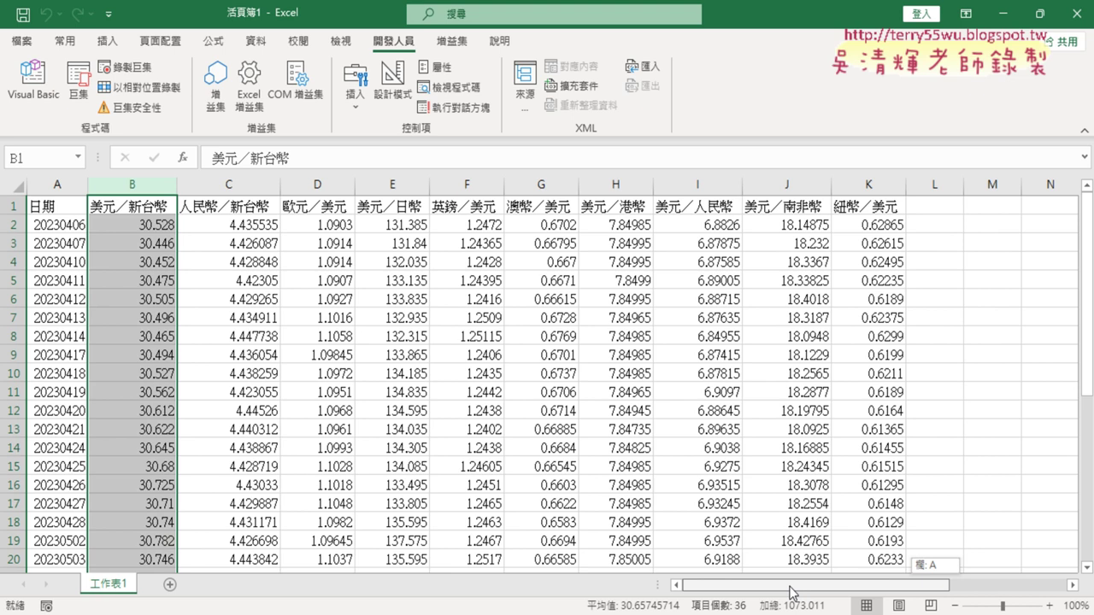
{"action": "left_click", "coordinate": [108, 41]}
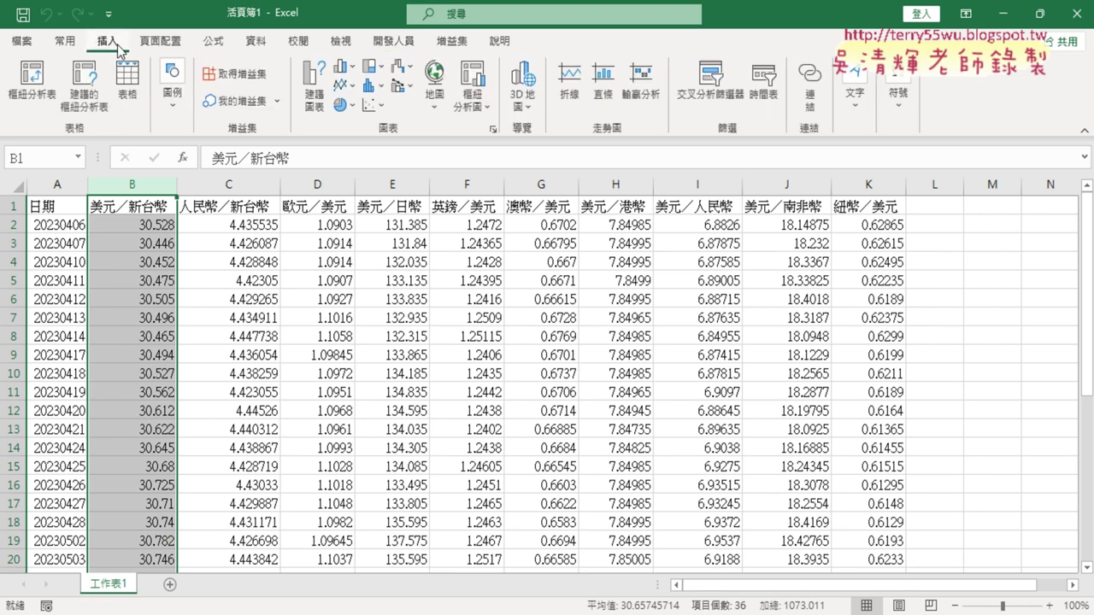
{"action": "left_click", "coordinate": [355, 90]}
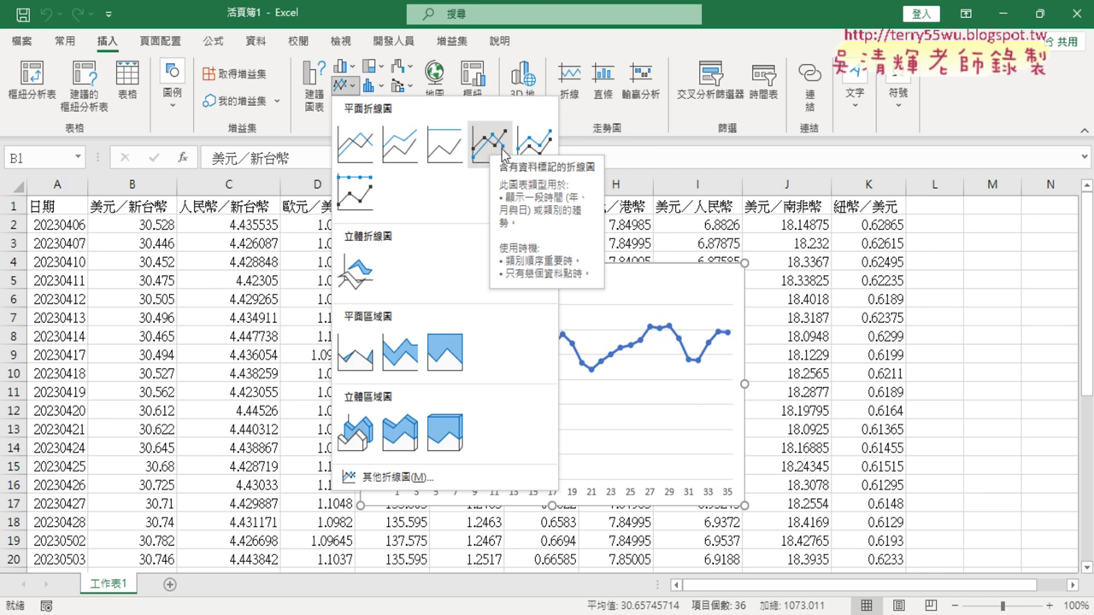
{"action": "left_click", "coordinate": [138, 220]}
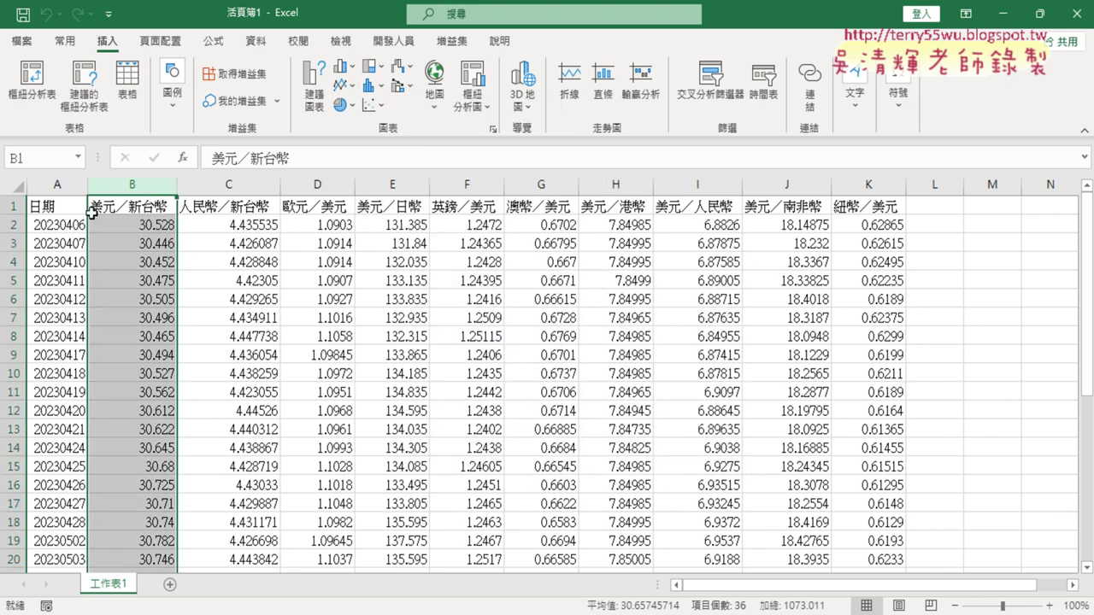
Select the 日期 and 美元／新台幣 columns from A1 to the last row and show the Line chart types.
{"action": "left_click", "coordinate": [47, 207]}
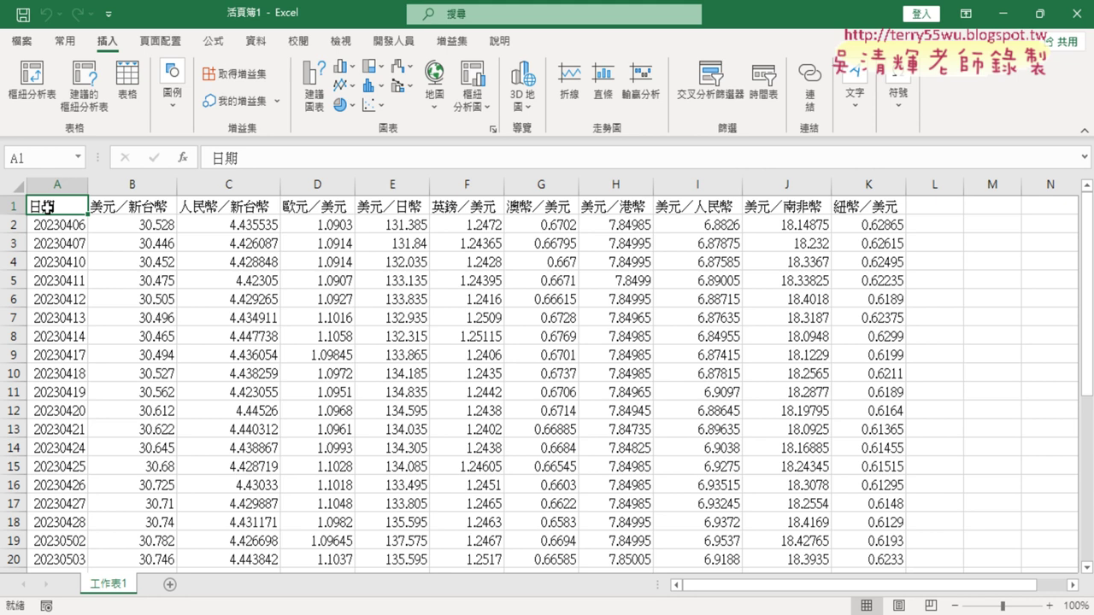
{"action": "left_click_drag", "start_coordinate": [47, 207], "coordinate": [136, 206]}
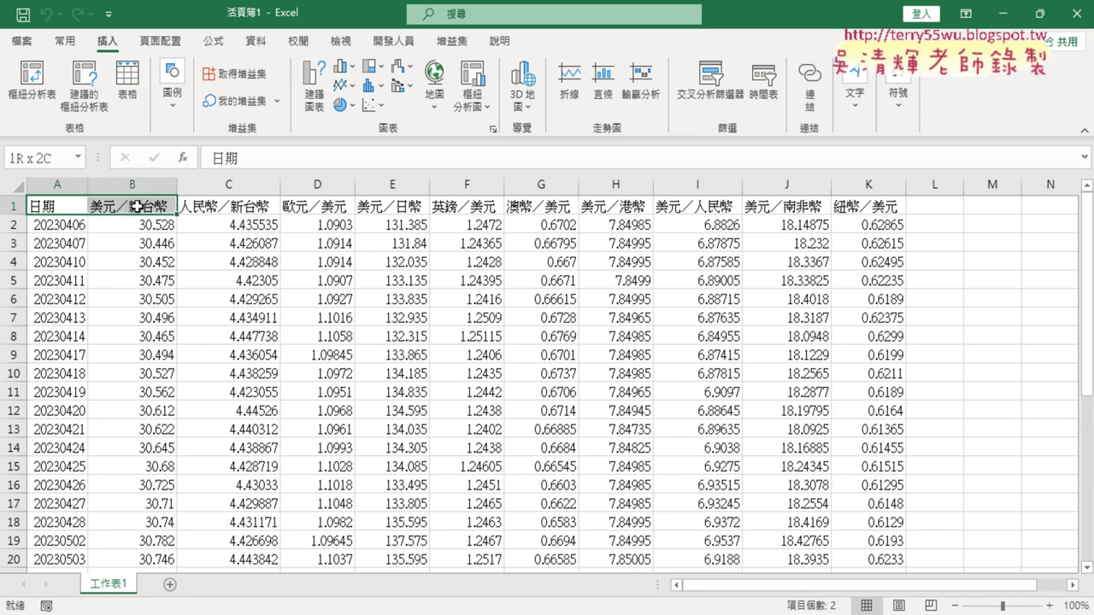
{"action": "left_click", "coordinate": [49, 206]}
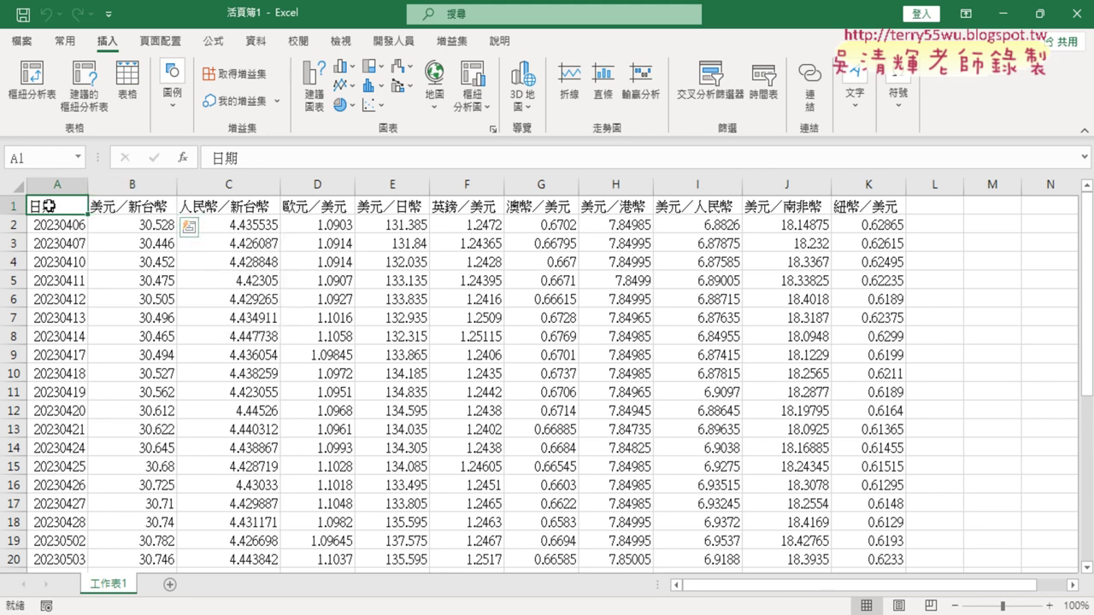
{"action": "left_click_drag", "start_coordinate": [48, 206], "coordinate": [134, 207]}
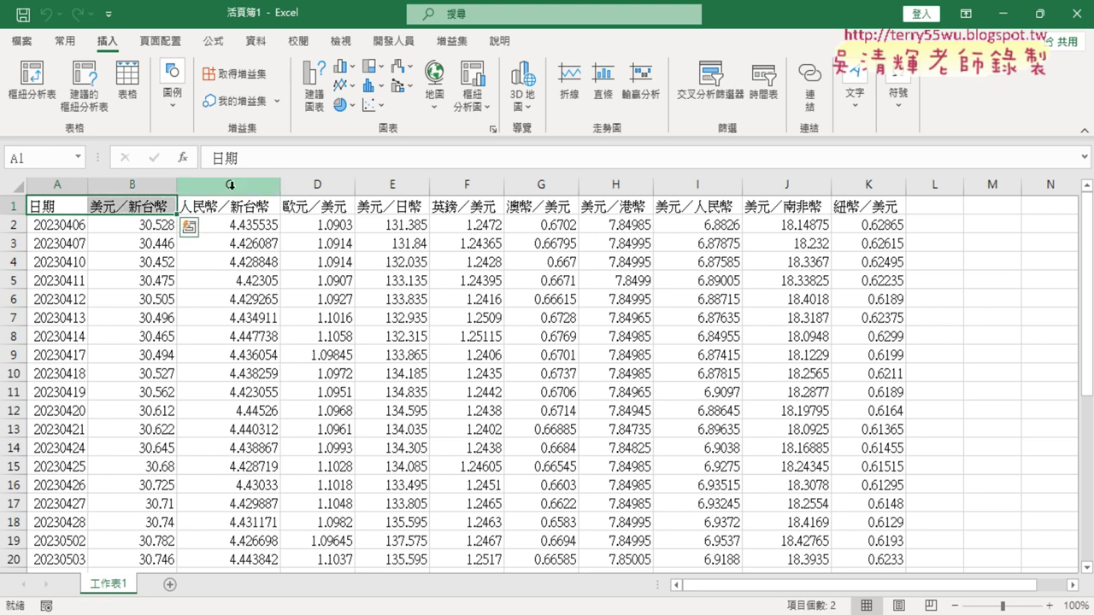
{"action": "key", "text": "ctrl+shift+Down"}
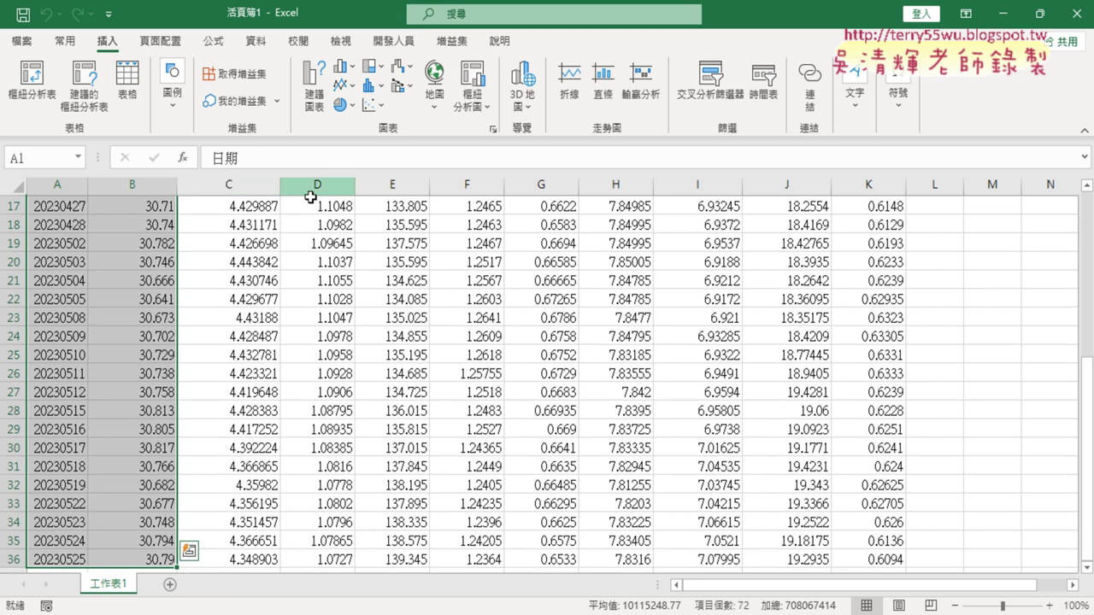
{"action": "scroll", "coordinate": [398, 400], "scroll_direction": "up", "scroll_amount": 5}
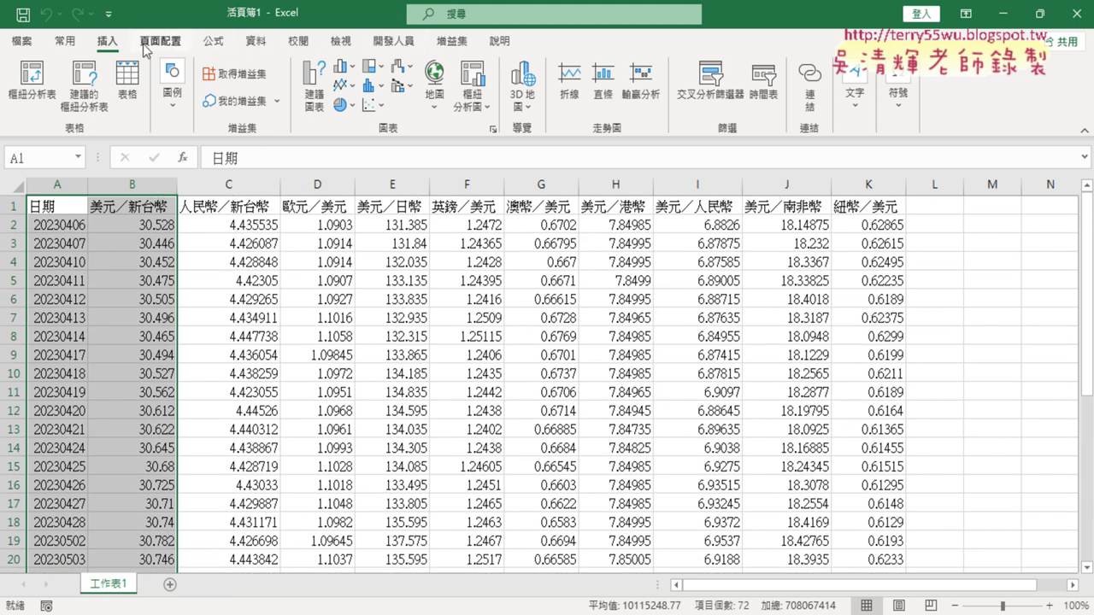
{"action": "left_click", "coordinate": [352, 85]}
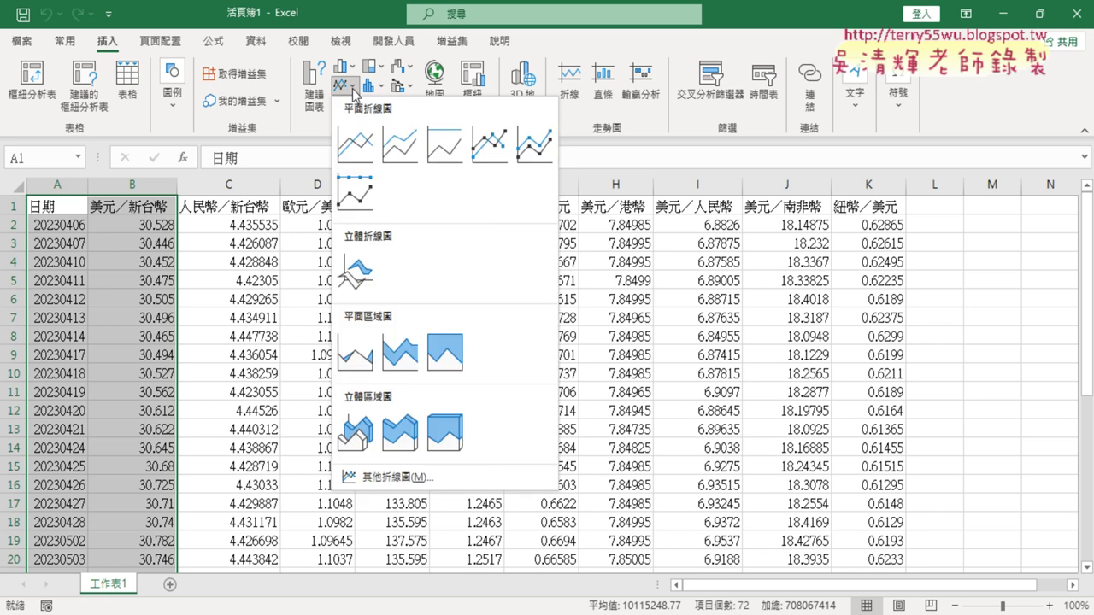
{"action": "left_click", "coordinate": [490, 147]}
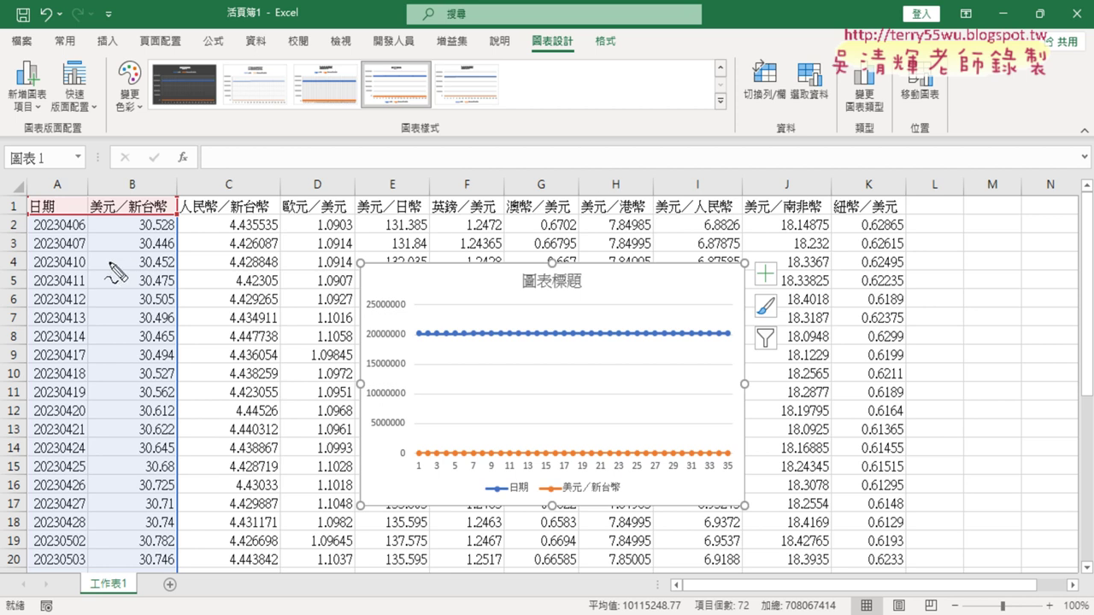
{"action": "left_click_drag", "start_coordinate": [36, 233], "coordinate": [93, 226]}
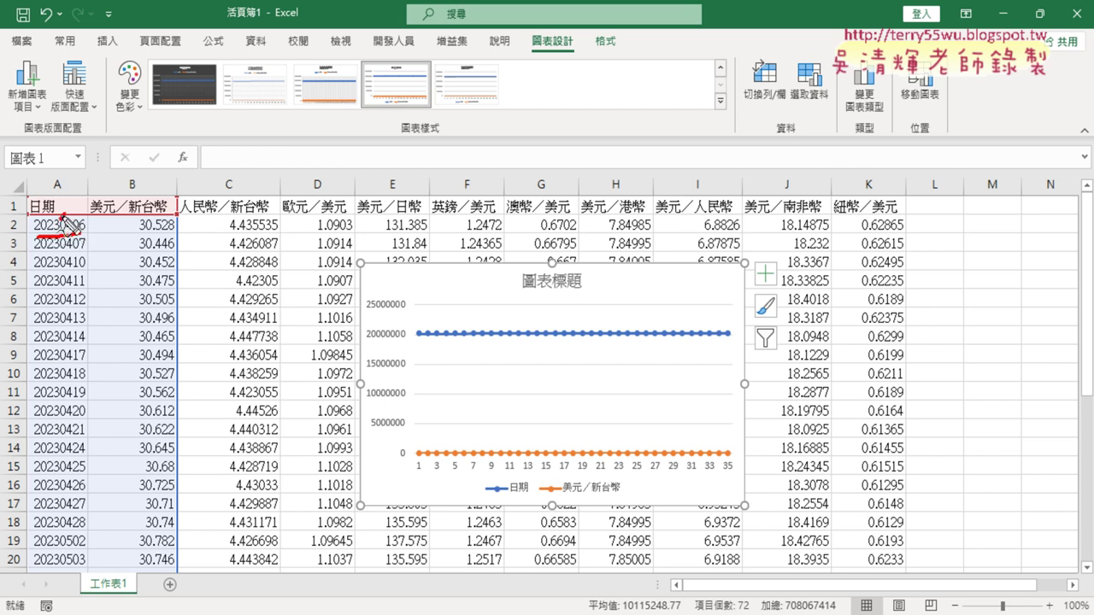
{"action": "left_click_drag", "start_coordinate": [79, 218], "coordinate": [51, 236]}
{"action": "key", "text": "Escape"}
{"action": "left_click", "coordinate": [69, 224]}
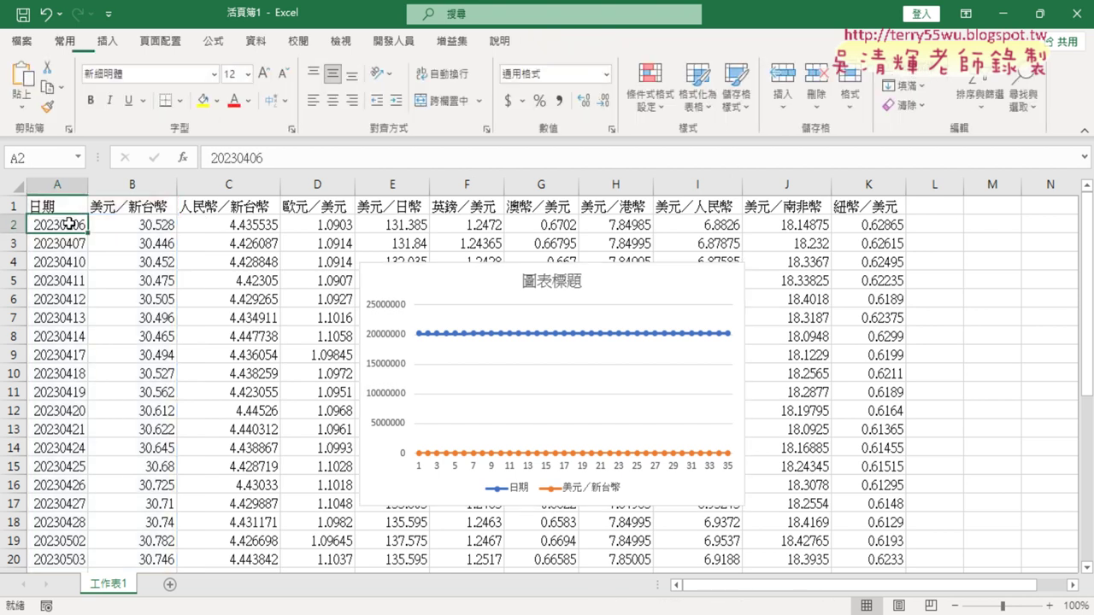
{"action": "double_click", "coordinate": [69, 225]}
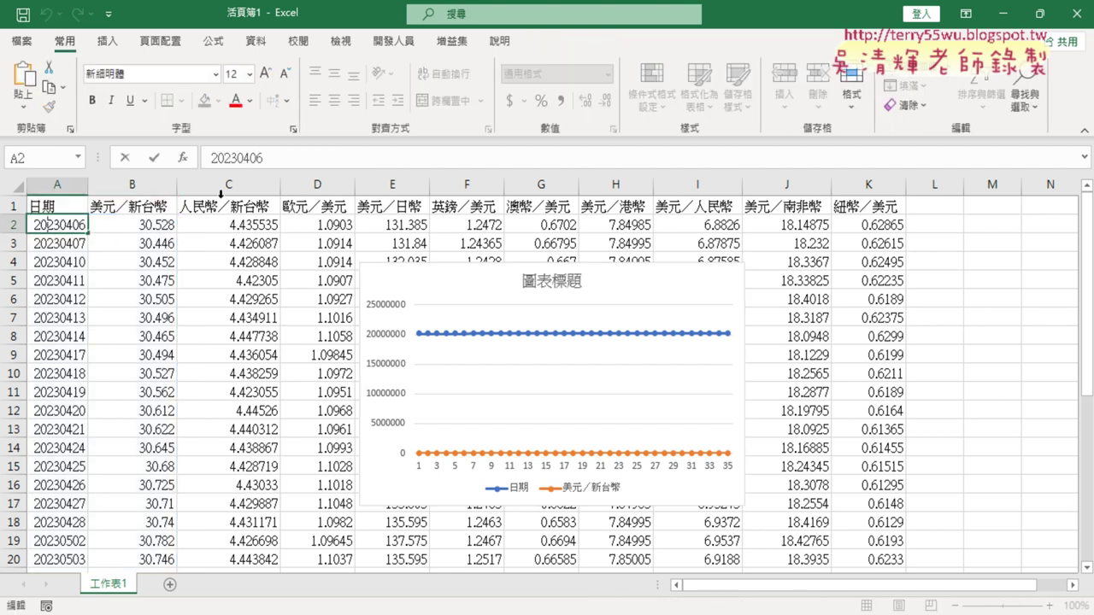
{"action": "left_click", "coordinate": [239, 157]}
{"action": "type", "text": "/"}
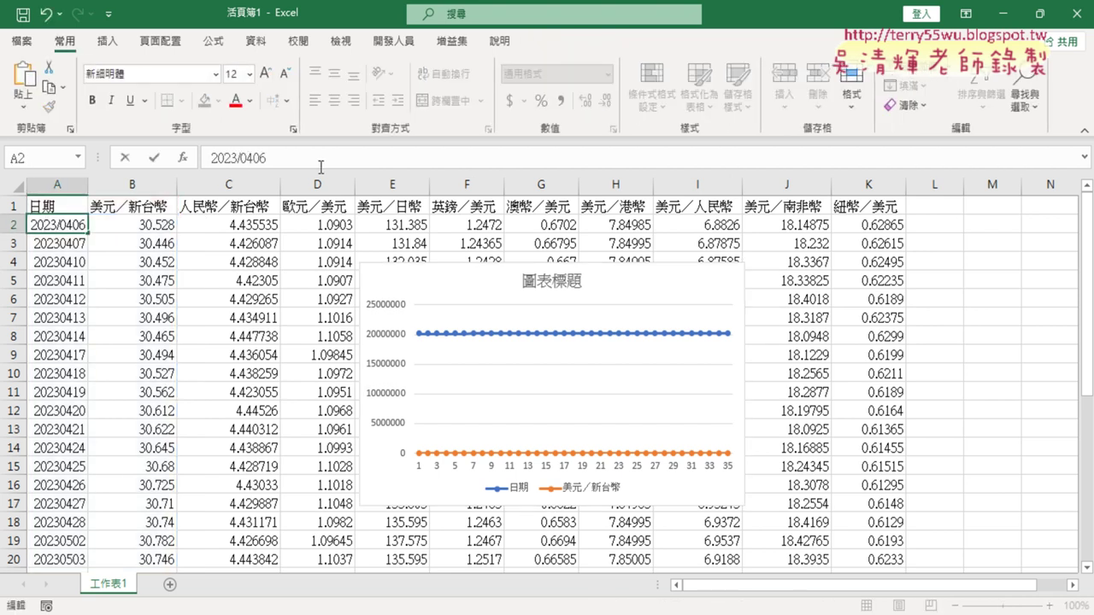
{"action": "left_click", "coordinate": [253, 159]}
{"action": "type", "text": "/"}
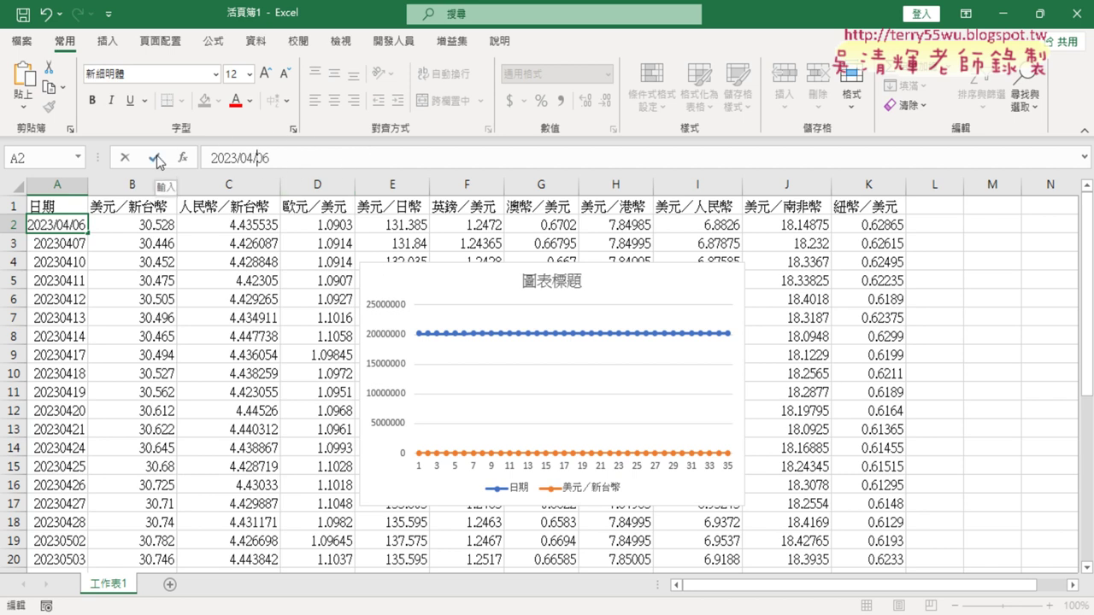
{"action": "left_click", "coordinate": [154, 157]}
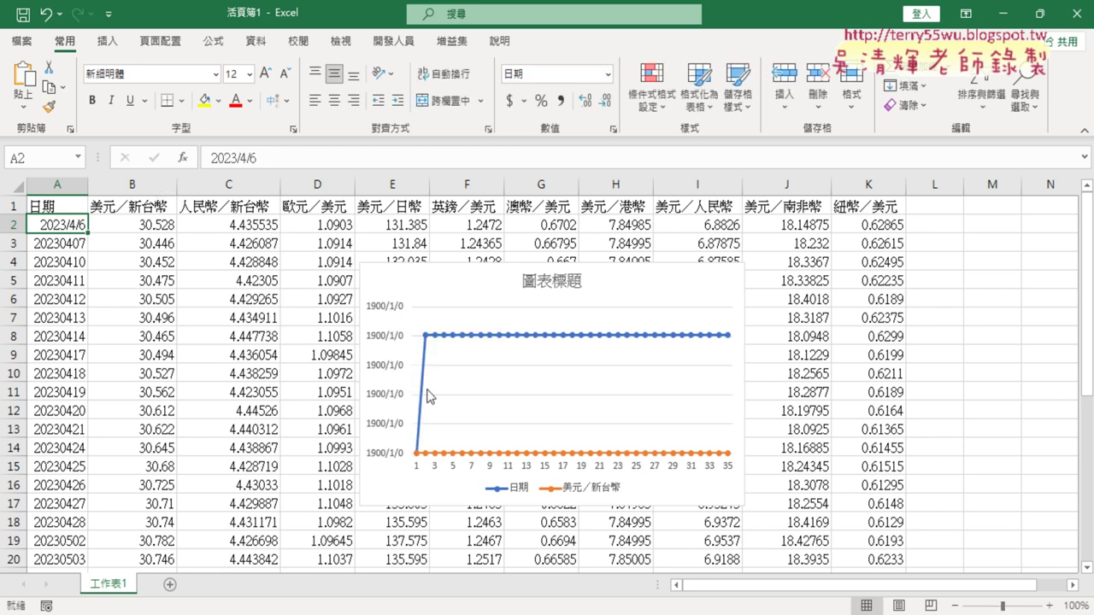
{"action": "left_click", "coordinate": [73, 244]}
{"action": "left_click", "coordinate": [240, 159]}
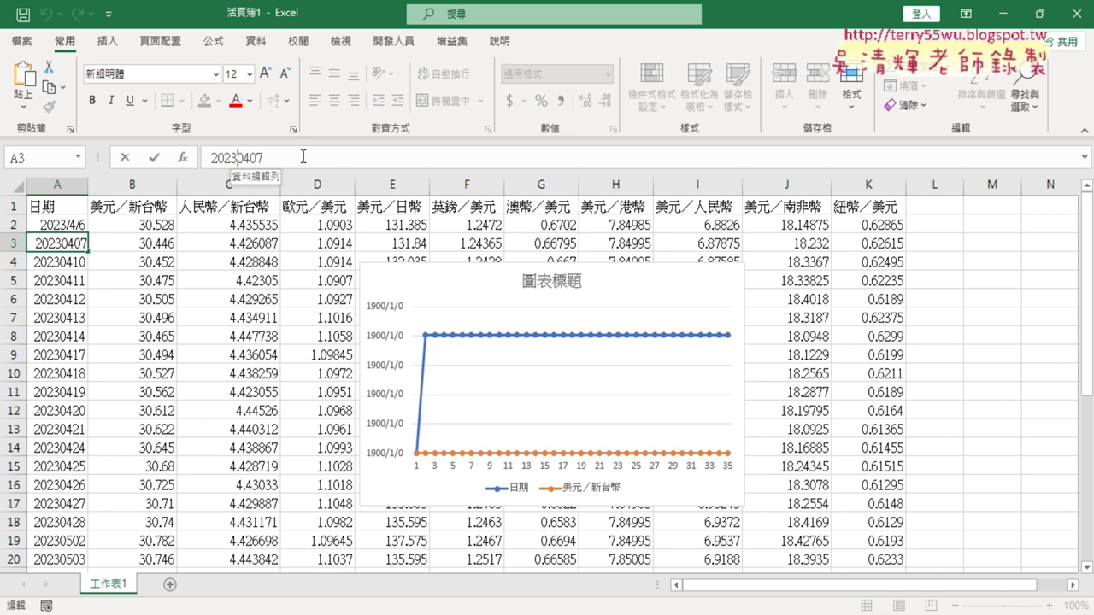
{"action": "type", "text": "/04"}
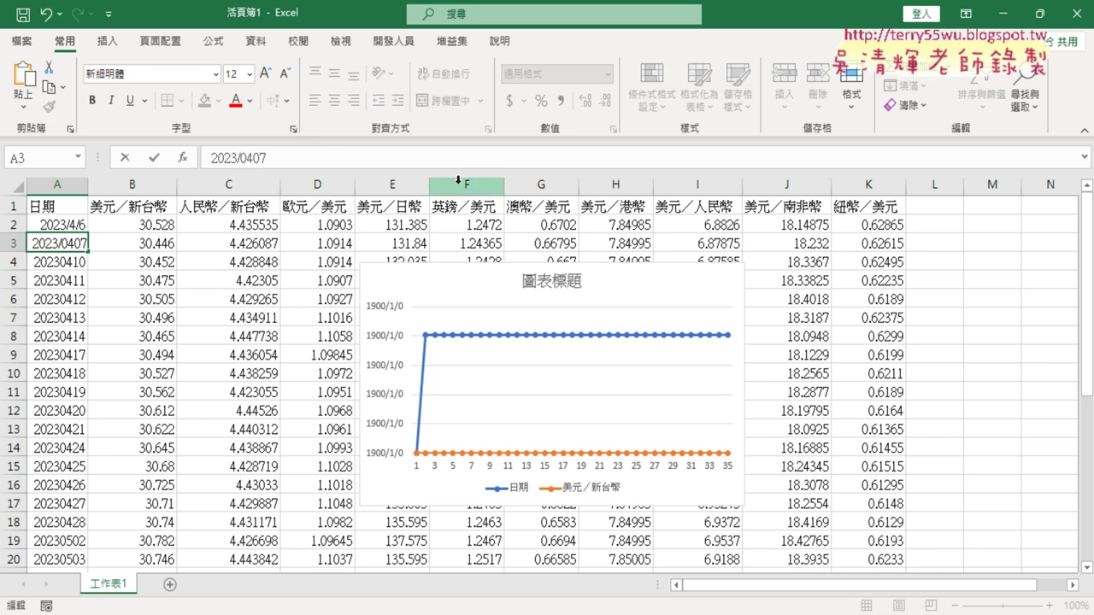
{"action": "type", "text": "/"}
{"action": "left_click", "coordinate": [154, 157]}
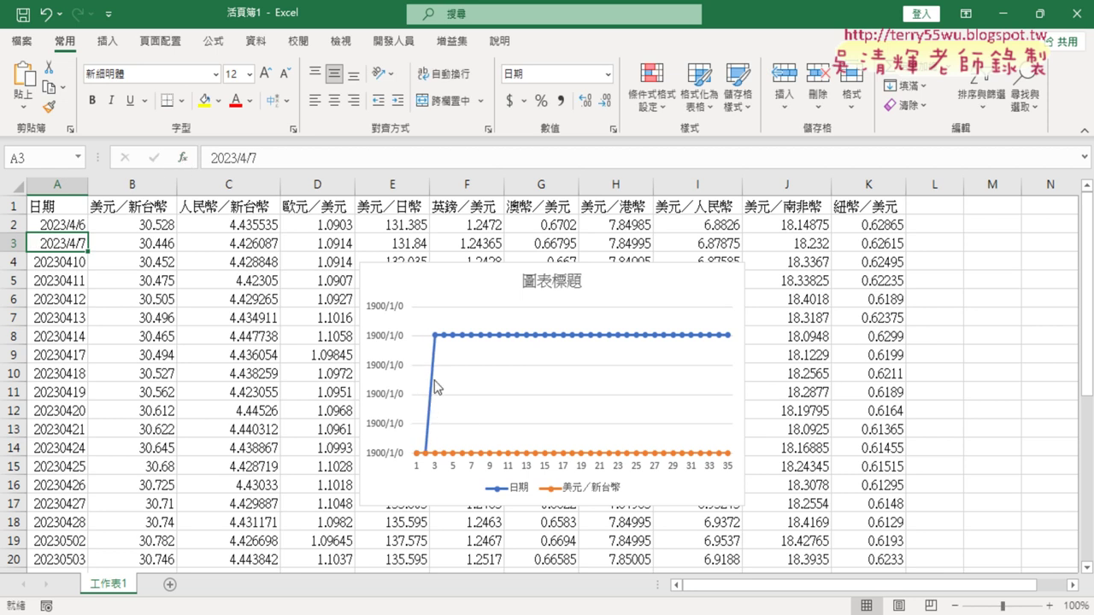
{"action": "mouse_move", "coordinate": [435, 385]}
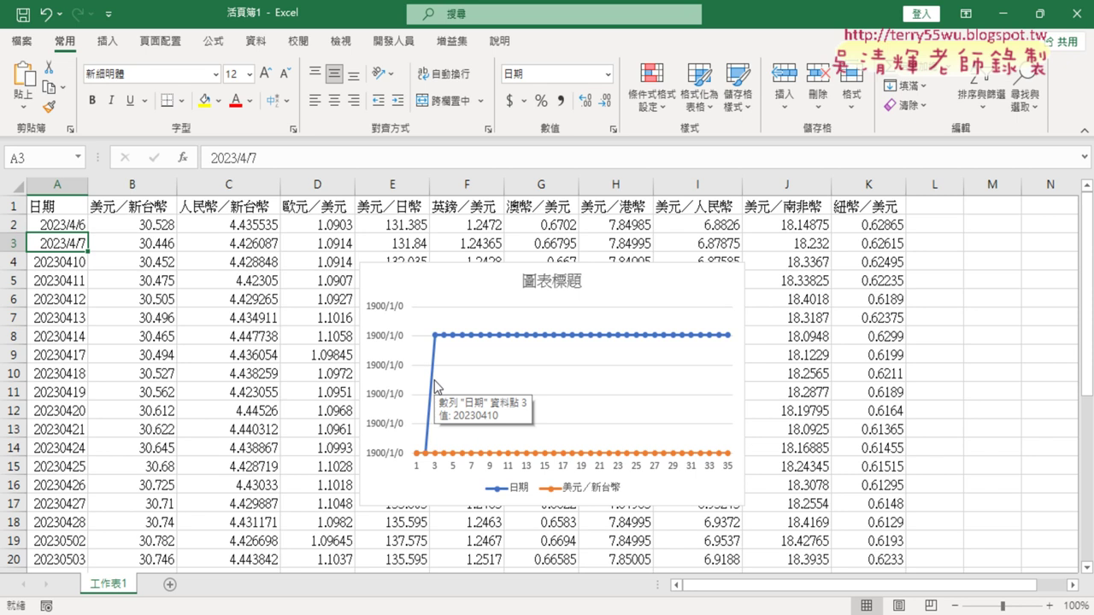
{"action": "key", "text": "ctrl+z"}
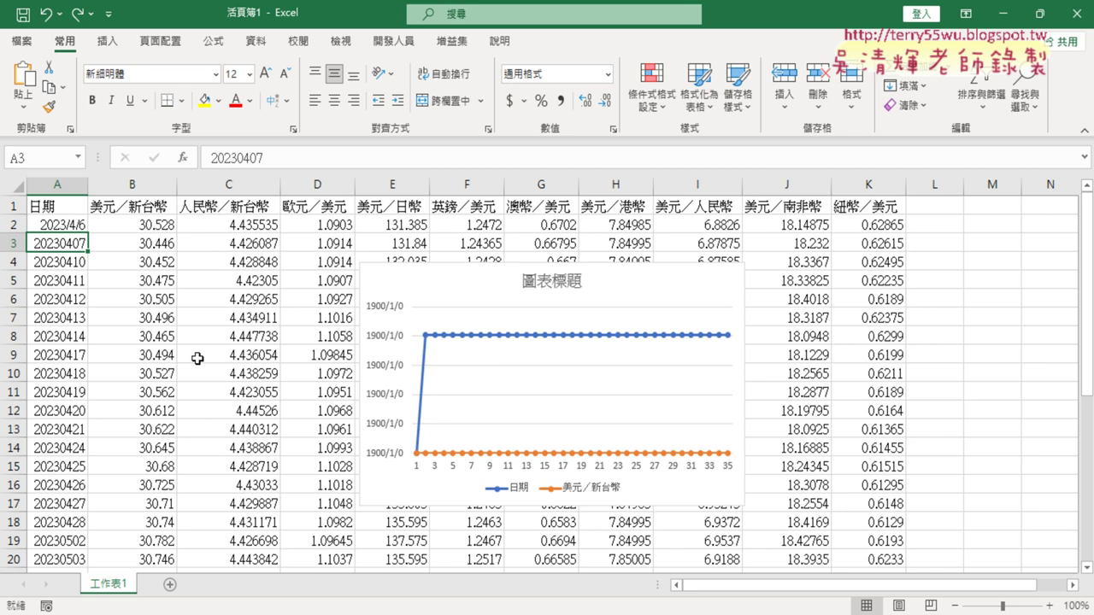
{"action": "key", "text": "ctrl+z"}
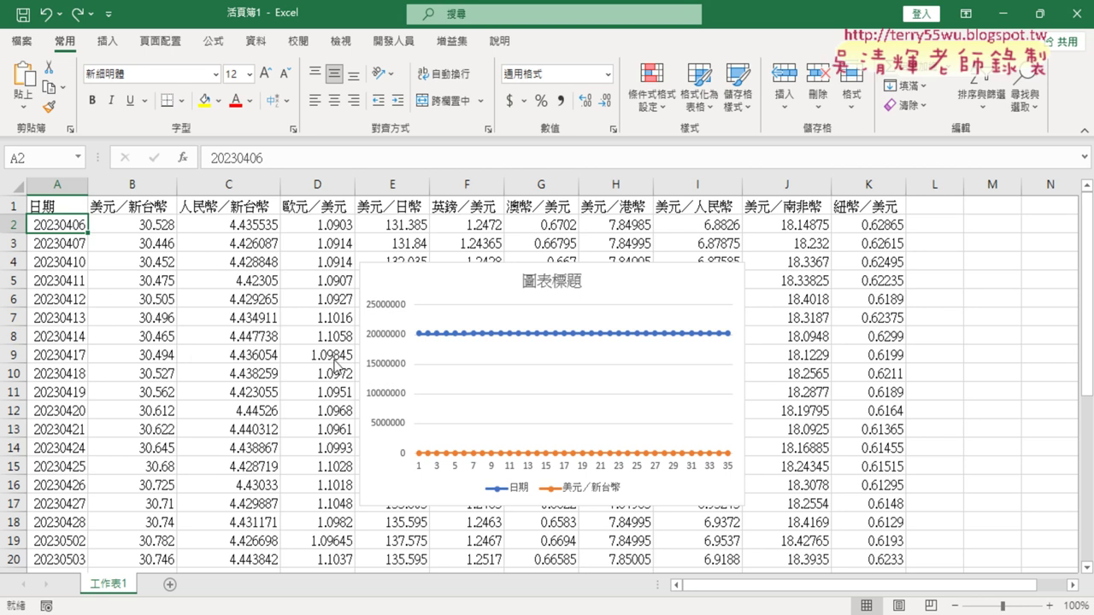
Delete the line chart, insert an empty column before 美元／新台幣, and start a function in B2.
{"action": "left_click", "coordinate": [464, 276]}
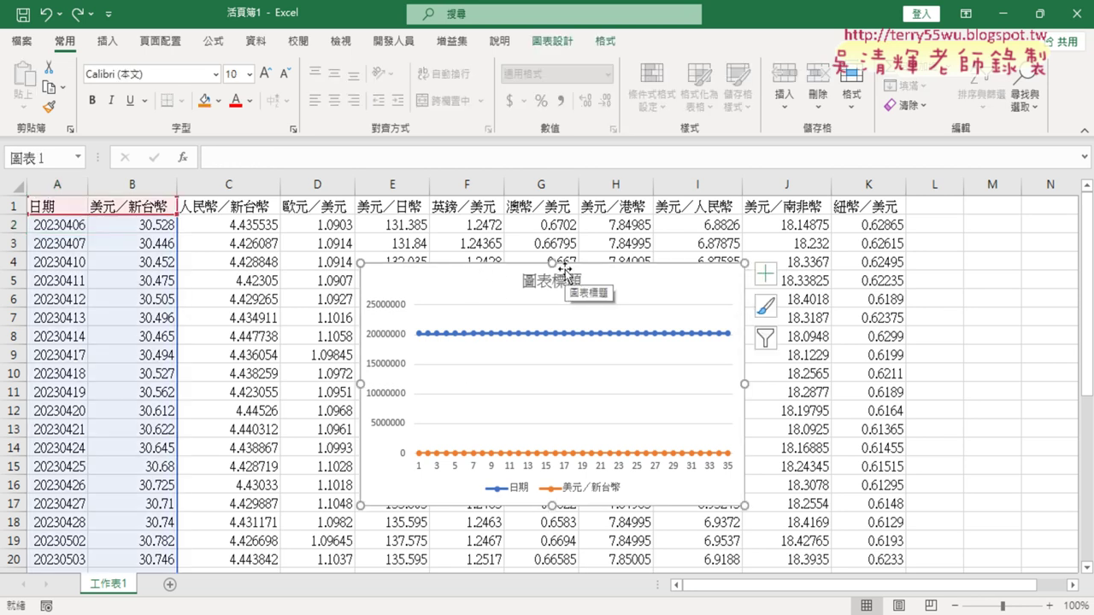
{"action": "key", "text": "Delete"}
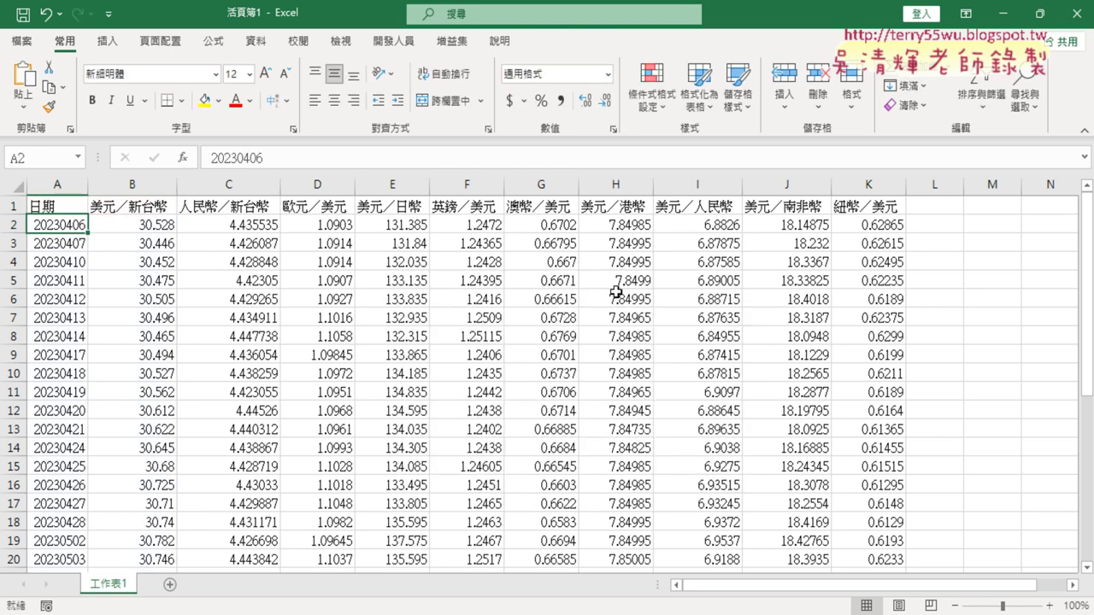
{"action": "left_click", "coordinate": [132, 185]}
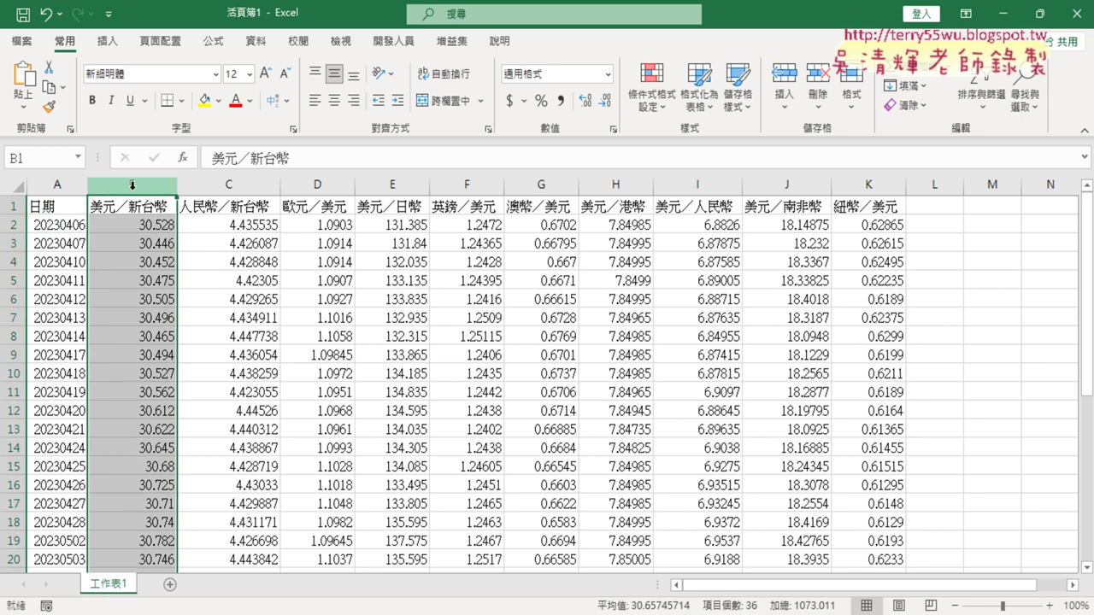
{"action": "right_click", "coordinate": [132, 184]}
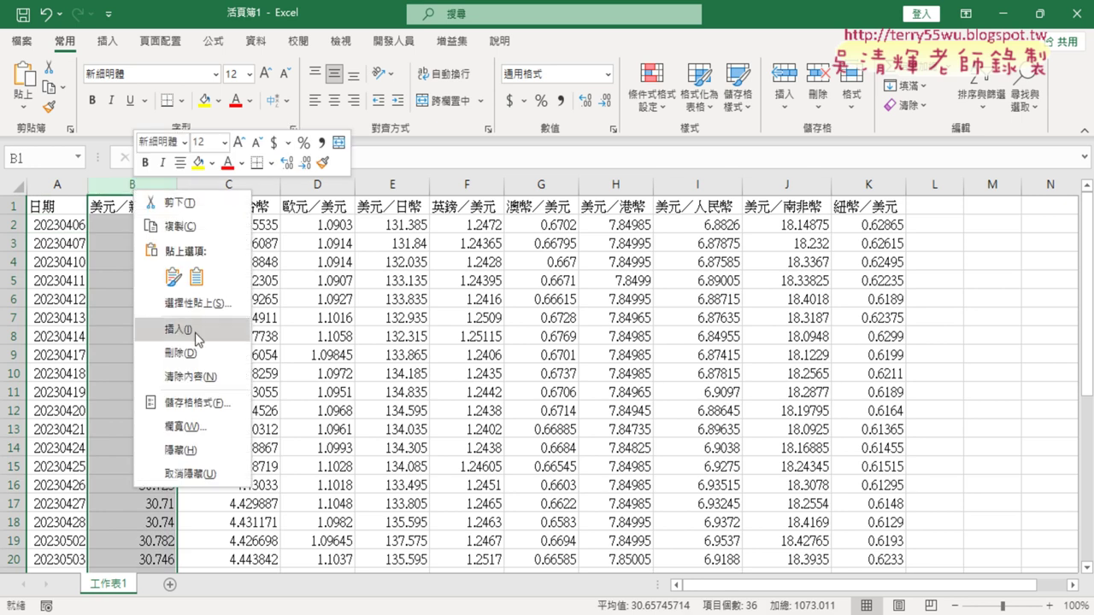
{"action": "left_click", "coordinate": [194, 335]}
{"action": "left_click", "coordinate": [125, 231]}
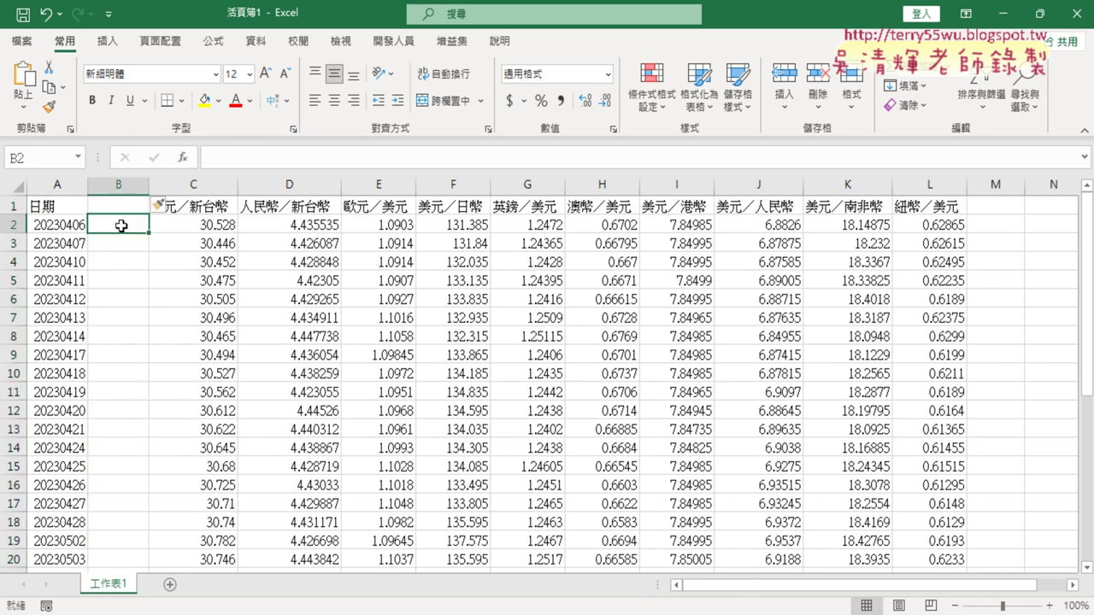
{"action": "left_click", "coordinate": [187, 159]}
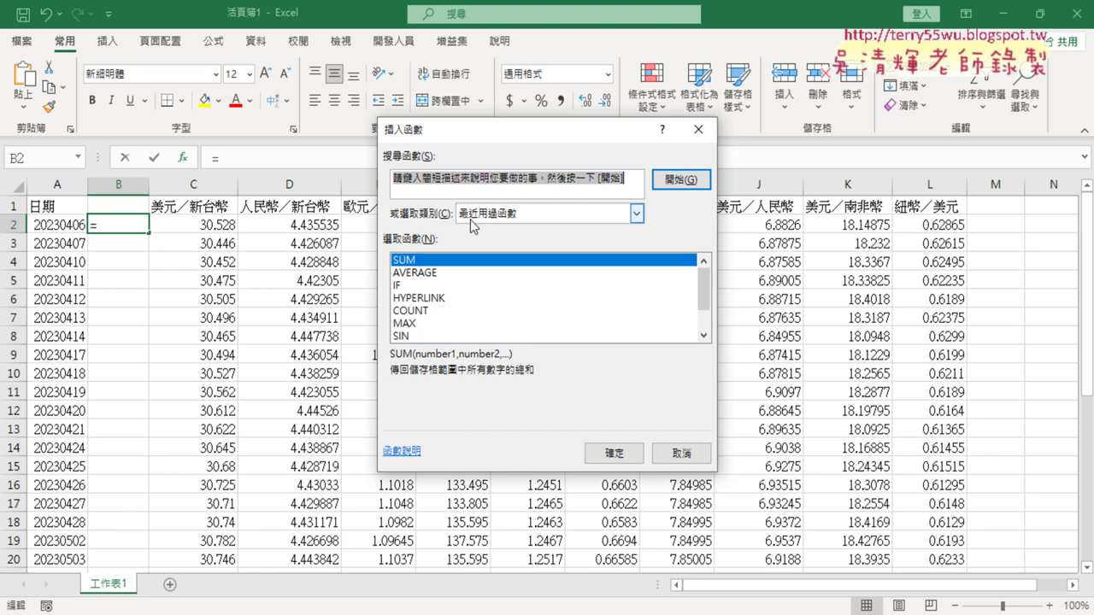
Enter =LEFT(A2,4) in B2 using the 文字 function category.
{"action": "left_click", "coordinate": [637, 214]}
{"action": "scroll", "coordinate": [633, 278], "scroll_direction": "down", "scroll_amount": 2}
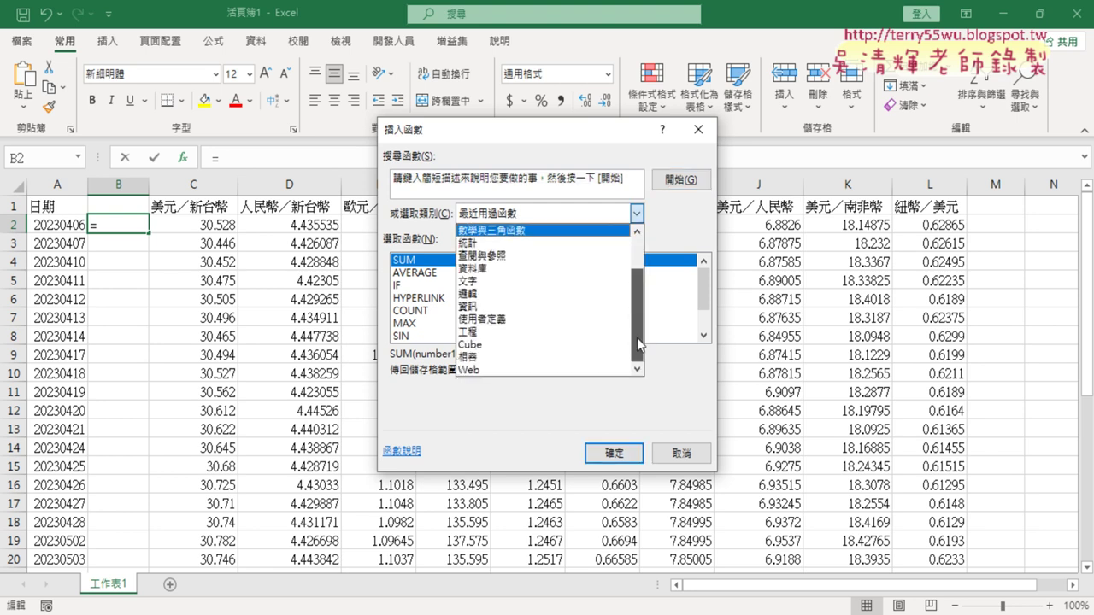
{"action": "left_click", "coordinate": [523, 276]}
{"action": "left_click_drag", "start_coordinate": [704, 276], "coordinate": [705, 290]}
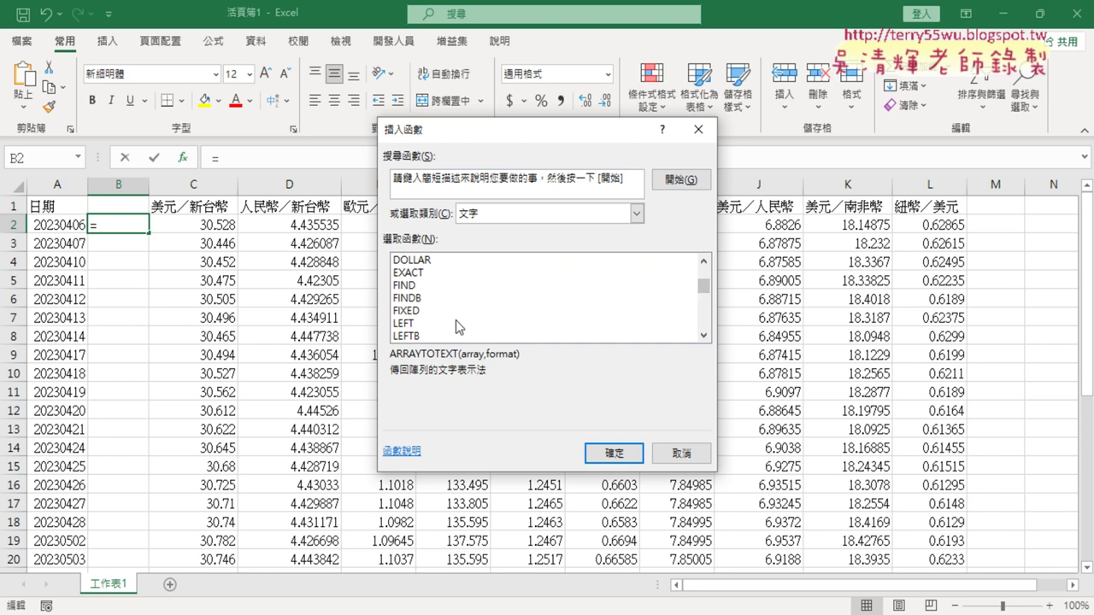
{"action": "left_click", "coordinate": [458, 324]}
{"action": "double_click", "coordinate": [459, 328]}
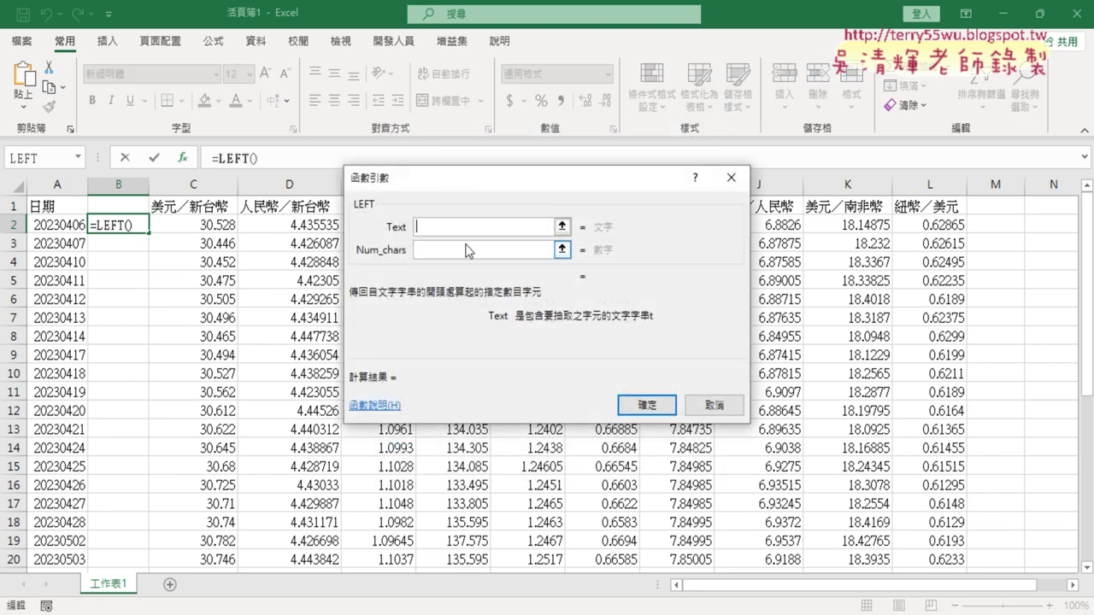
{"action": "left_click", "coordinate": [56, 225]}
{"action": "left_click", "coordinate": [479, 250]}
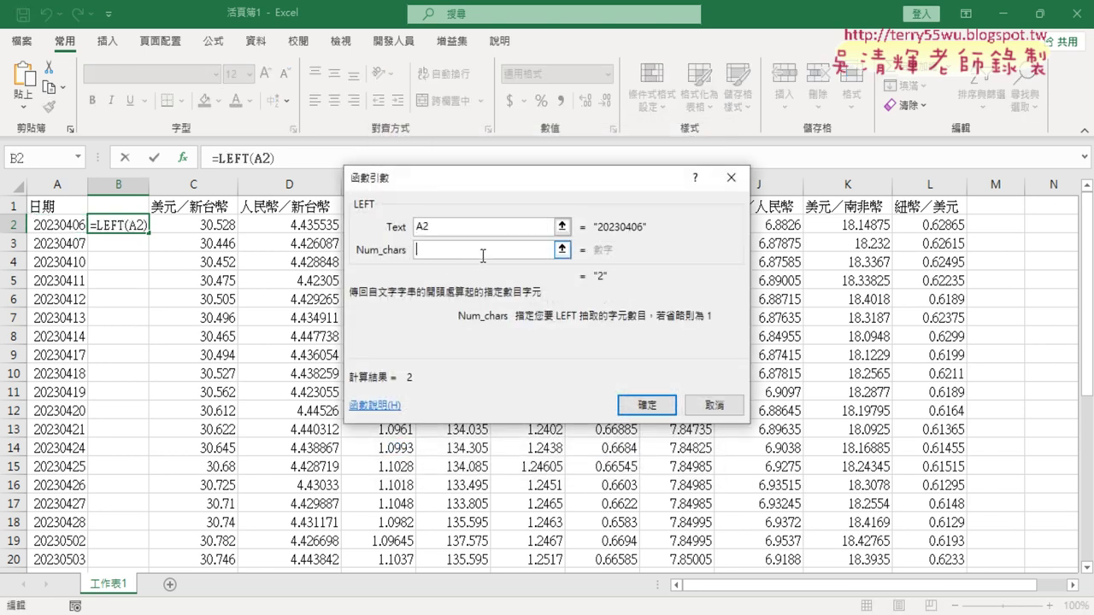
{"action": "type", "text": "4"}
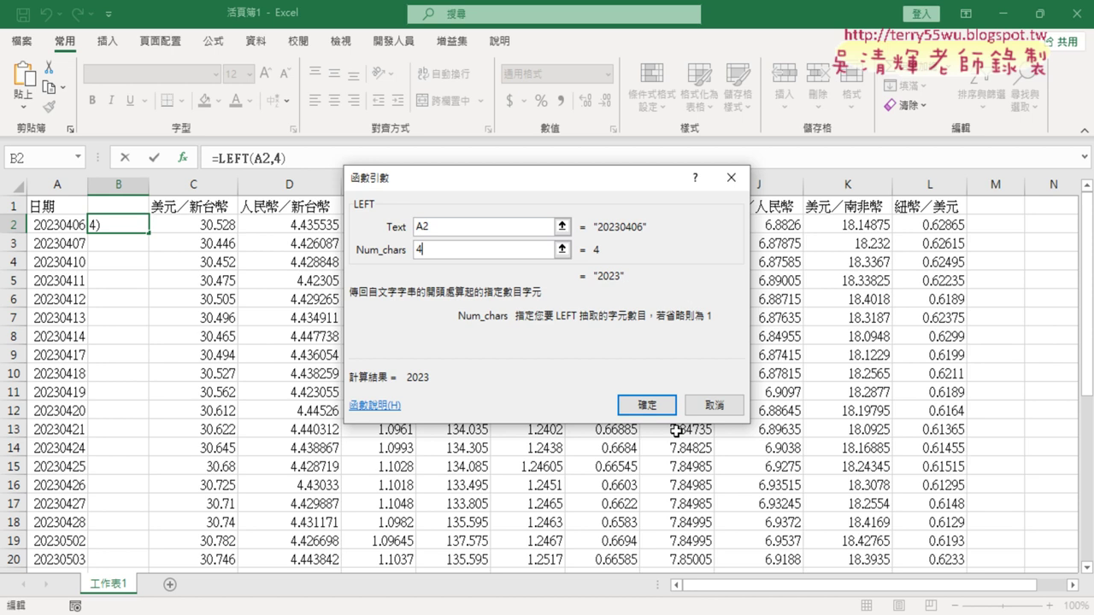
{"action": "left_click", "coordinate": [637, 405]}
Append &"/"& to B2's formula so another text function can be joined.
{"action": "left_click", "coordinate": [345, 166]}
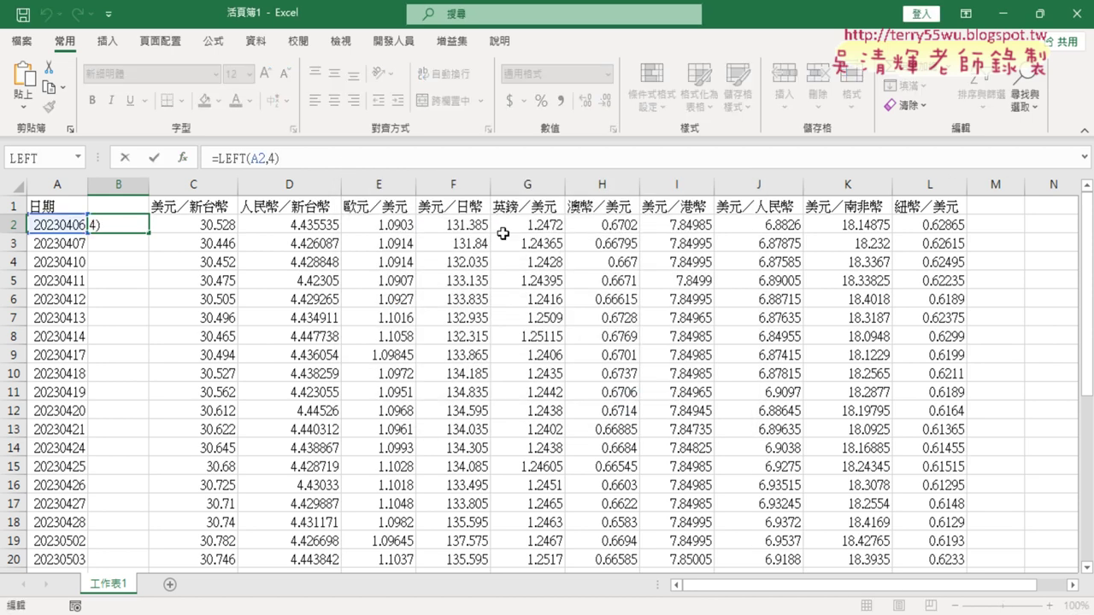
{"action": "type", "text": "&"}
{"action": "type", "text": "/"}
{"action": "key", "text": "Left"}
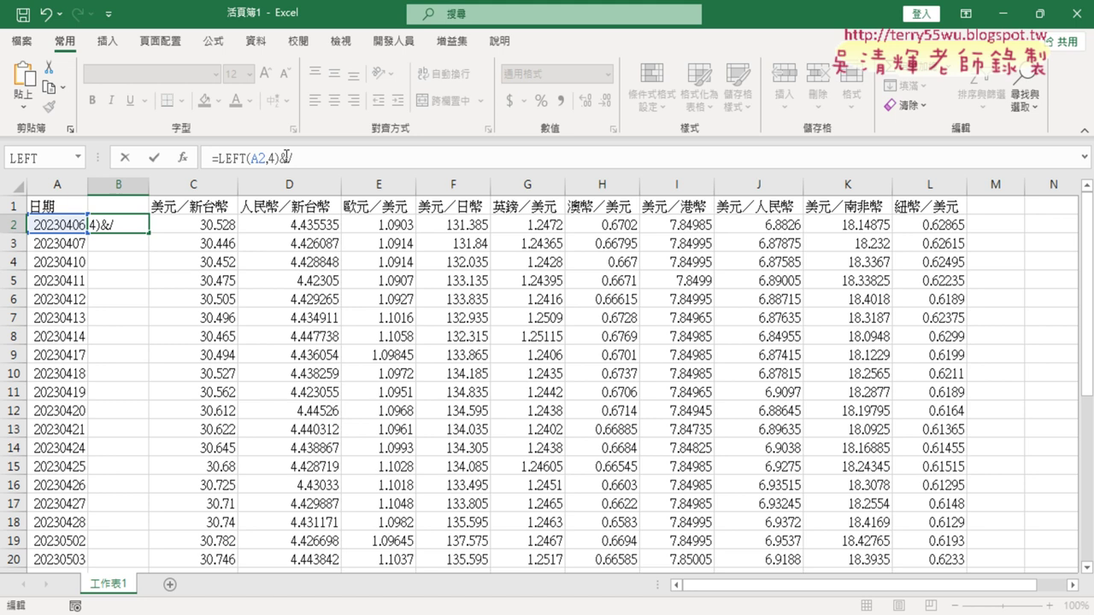
{"action": "type", "text": "\""}
{"action": "key", "text": "Right"}
{"action": "type", "text": "\""}
{"action": "left_click", "coordinate": [154, 157]}
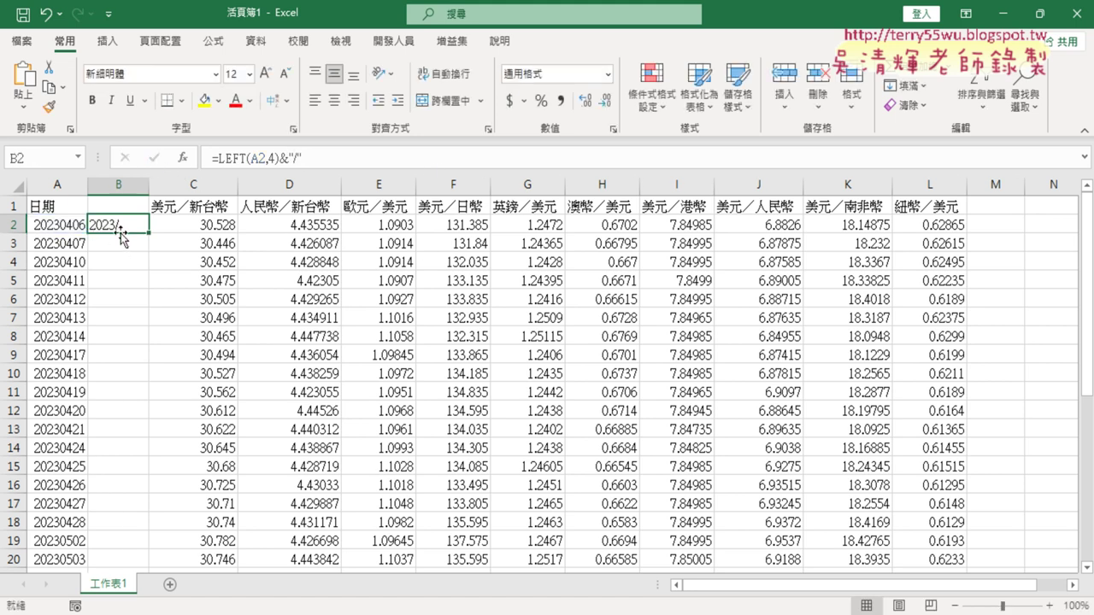
{"action": "left_click", "coordinate": [329, 161]}
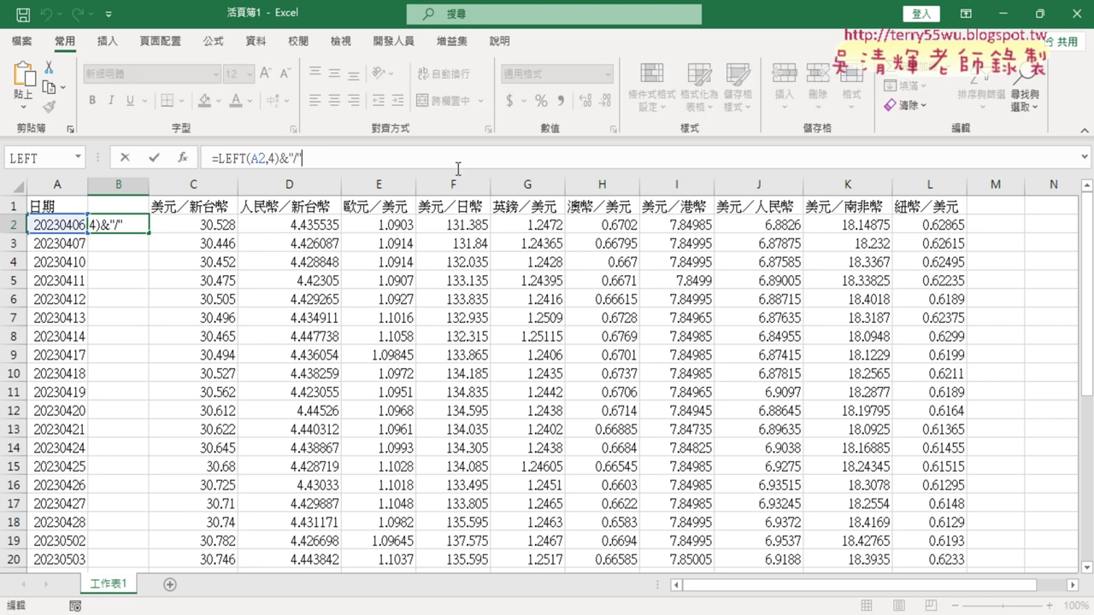
{"action": "type", "text": "&"}
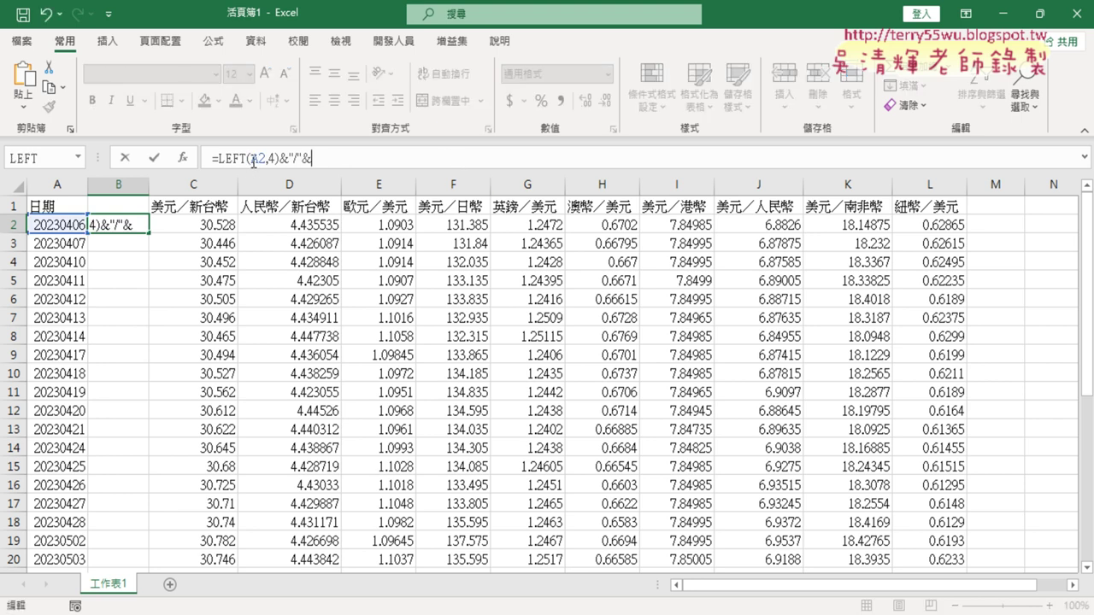
{"action": "left_click", "coordinate": [182, 159]}
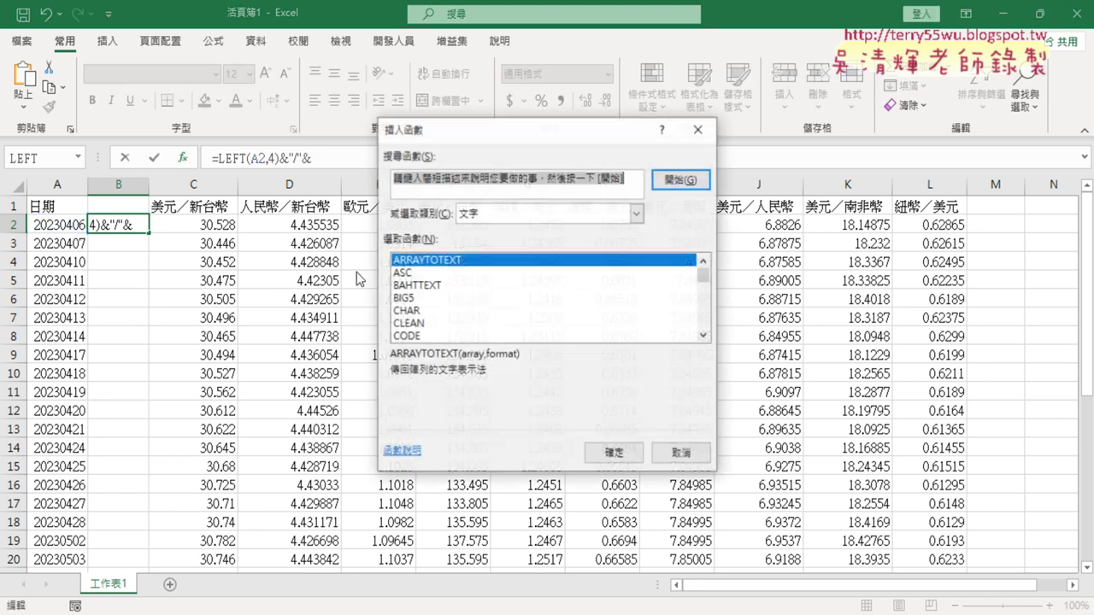
Add MID(A2,5,2) to B2's formula so it displays 2023/04.
{"action": "left_click", "coordinate": [703, 335]}
{"action": "left_click", "coordinate": [703, 335]}
{"action": "left_click", "coordinate": [704, 336]}
{"action": "left_click", "coordinate": [704, 335]}
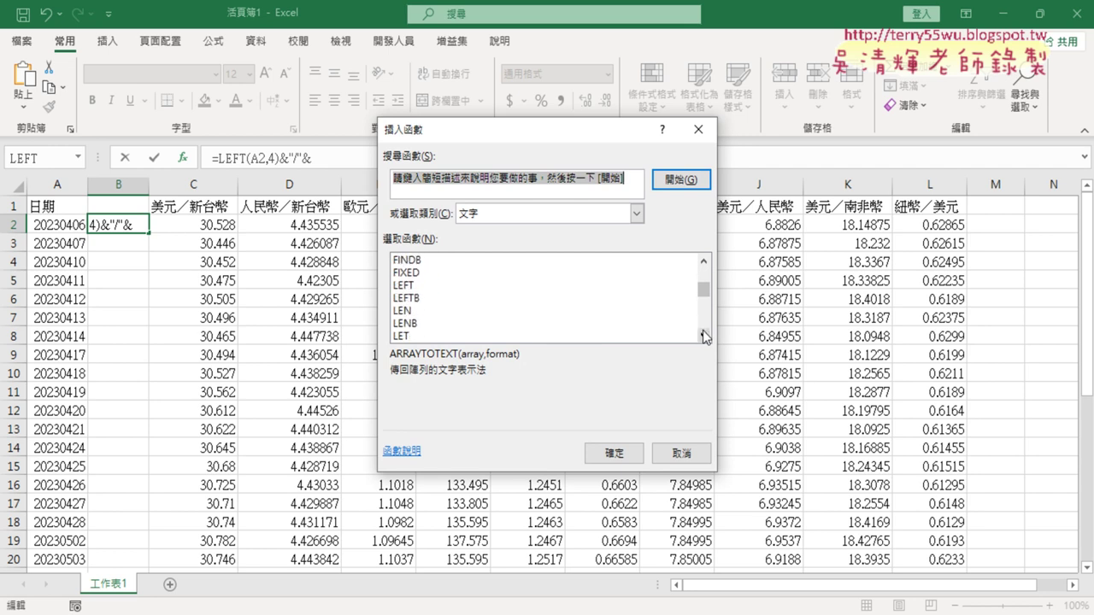
{"action": "left_click", "coordinate": [704, 335]}
{"action": "double_click", "coordinate": [410, 310]}
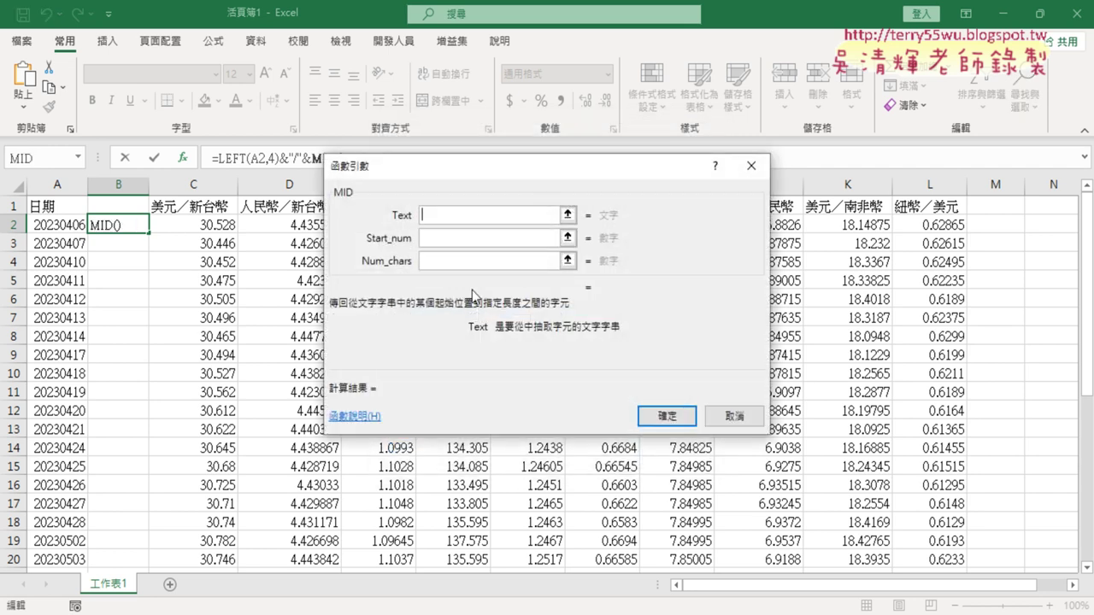
{"action": "left_click", "coordinate": [58, 226]}
{"action": "left_click", "coordinate": [431, 239]}
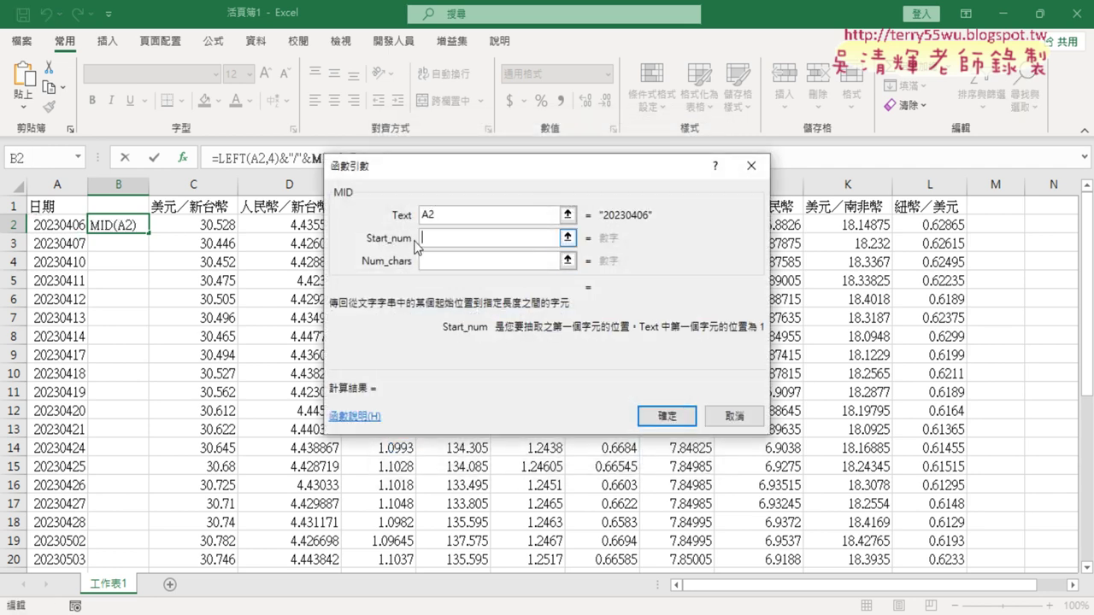
{"action": "type", "text": "5"}
{"action": "left_click", "coordinate": [472, 262]}
{"action": "type", "text": "2"}
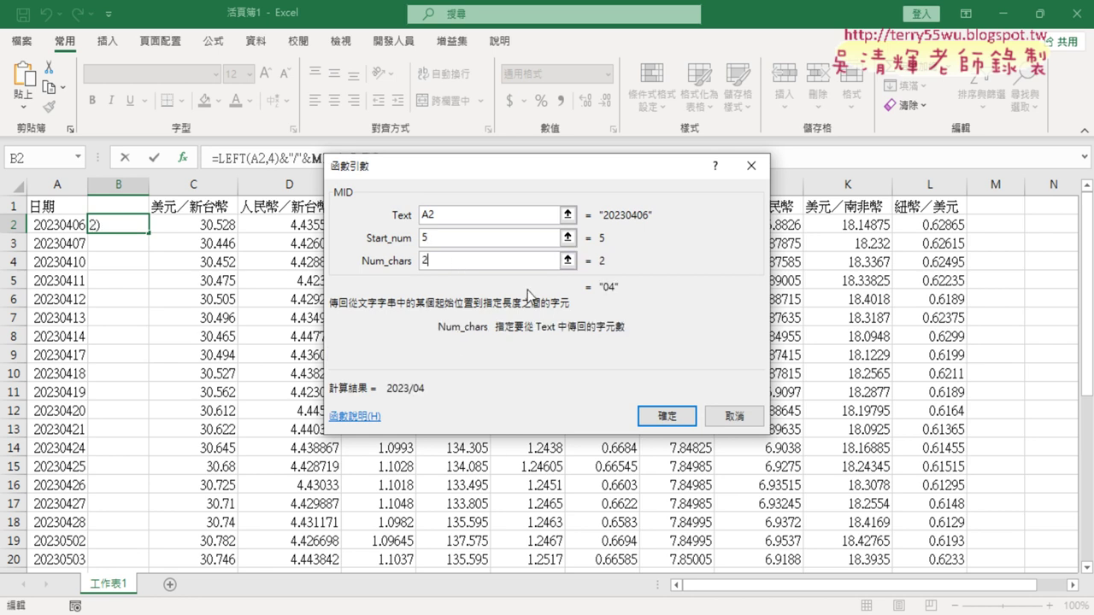
{"action": "left_click", "coordinate": [667, 416]}
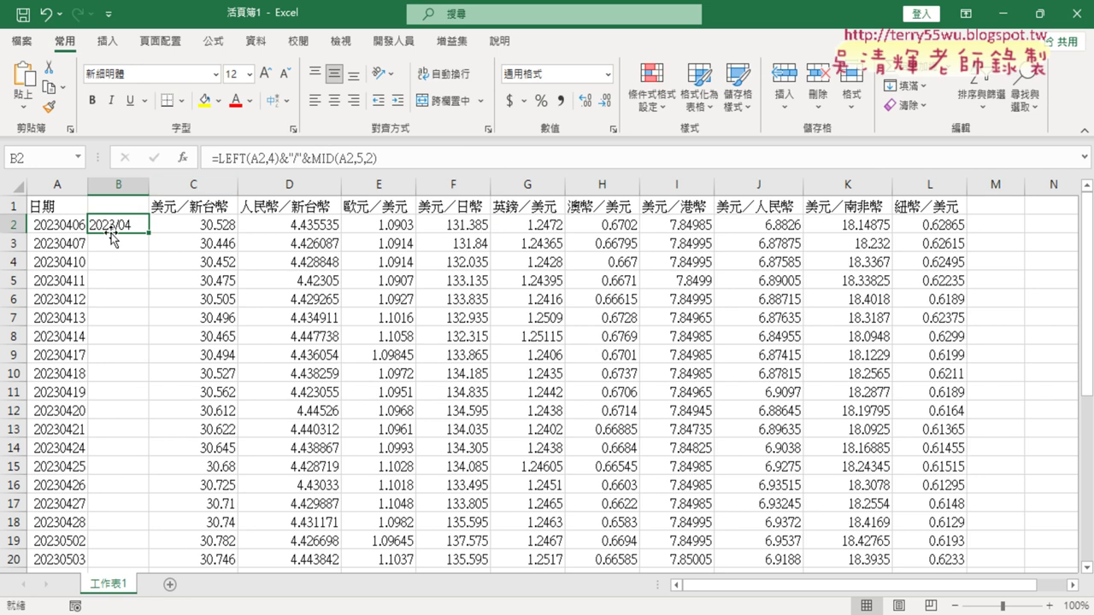
Finish B2's formula with &"/"&RIGHT(A2,2) so it shows 2023/04/06.
{"action": "left_click", "coordinate": [573, 158]}
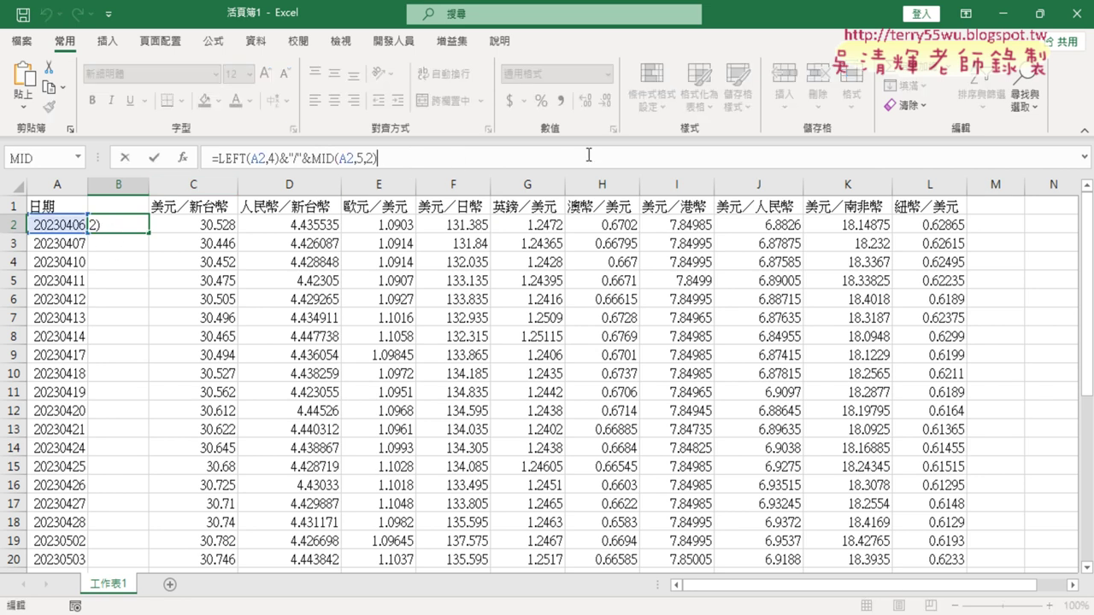
{"action": "type", "text": "&\""}
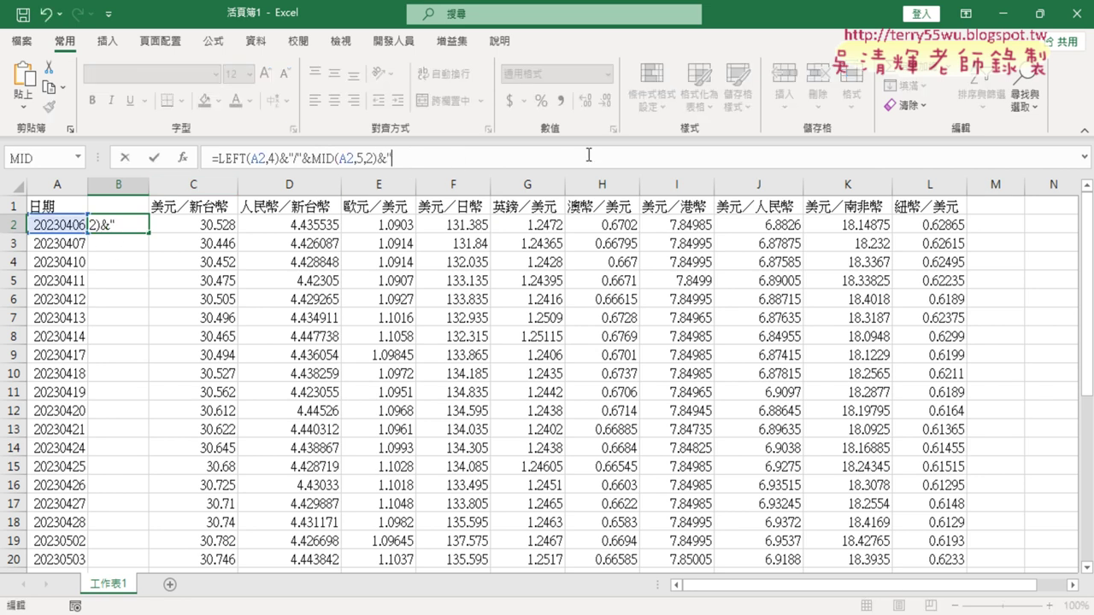
{"action": "type", "text": "/\""}
{"action": "type", "text": "&"}
{"action": "type", "text": "ri"}
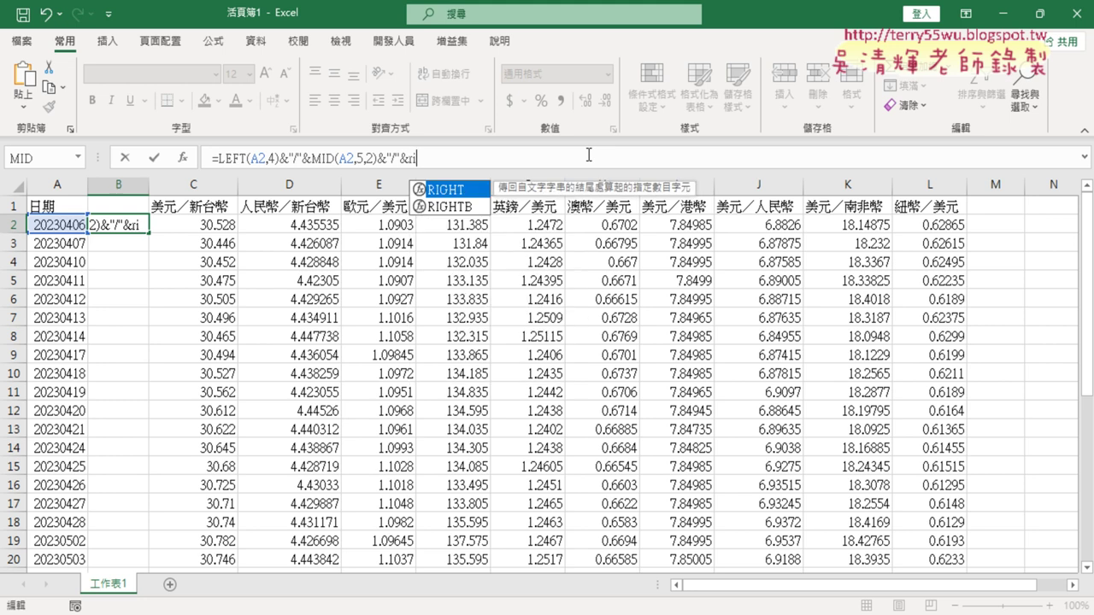
{"action": "type", "text": "ght"}
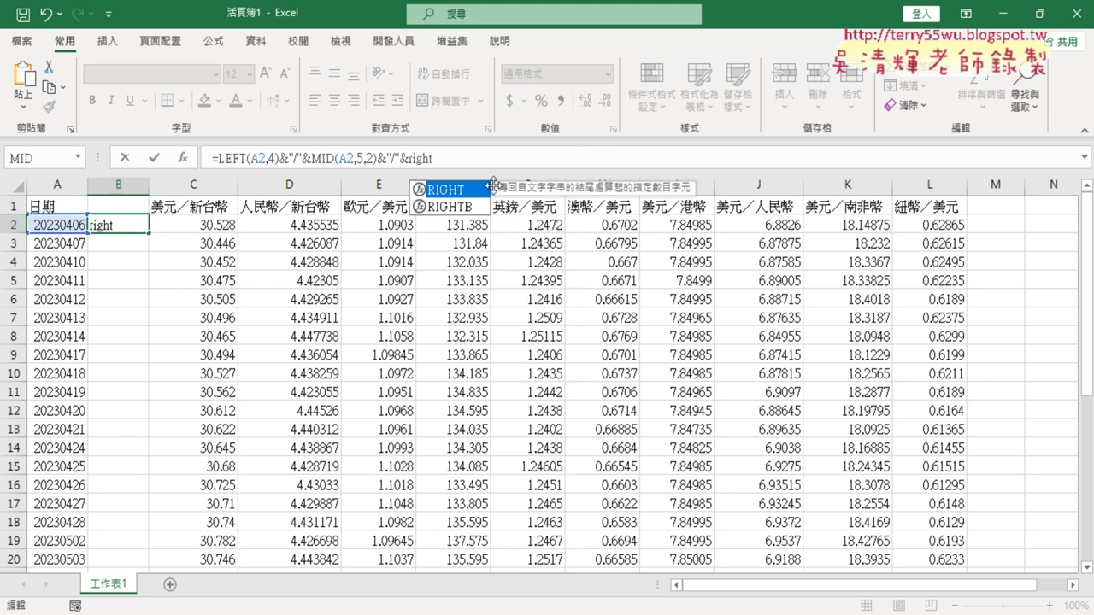
{"action": "double_click", "coordinate": [483, 191]}
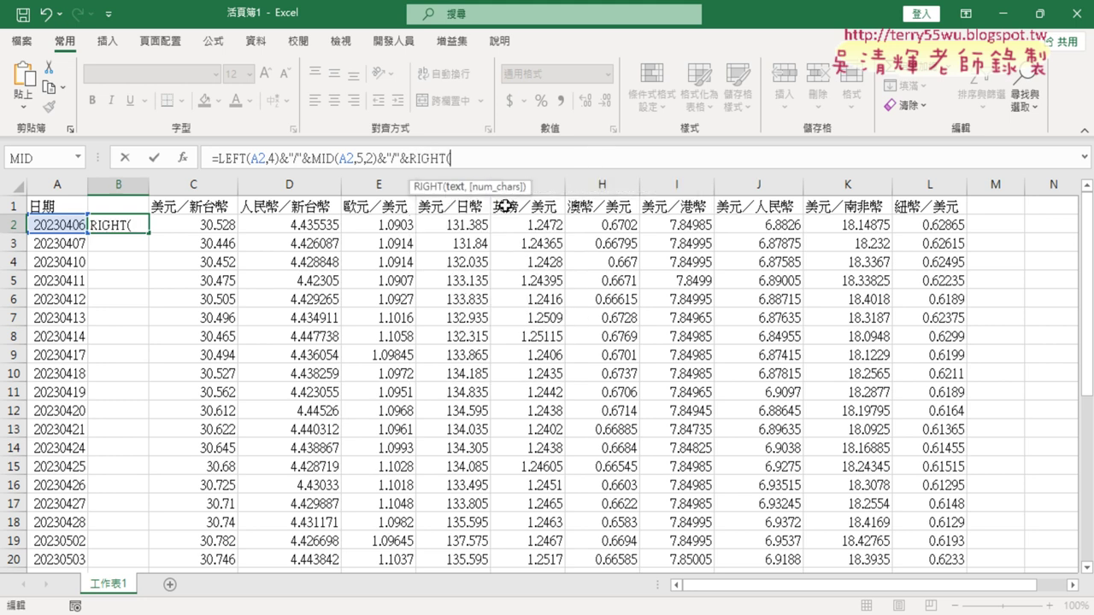
{"action": "left_click", "coordinate": [65, 224]}
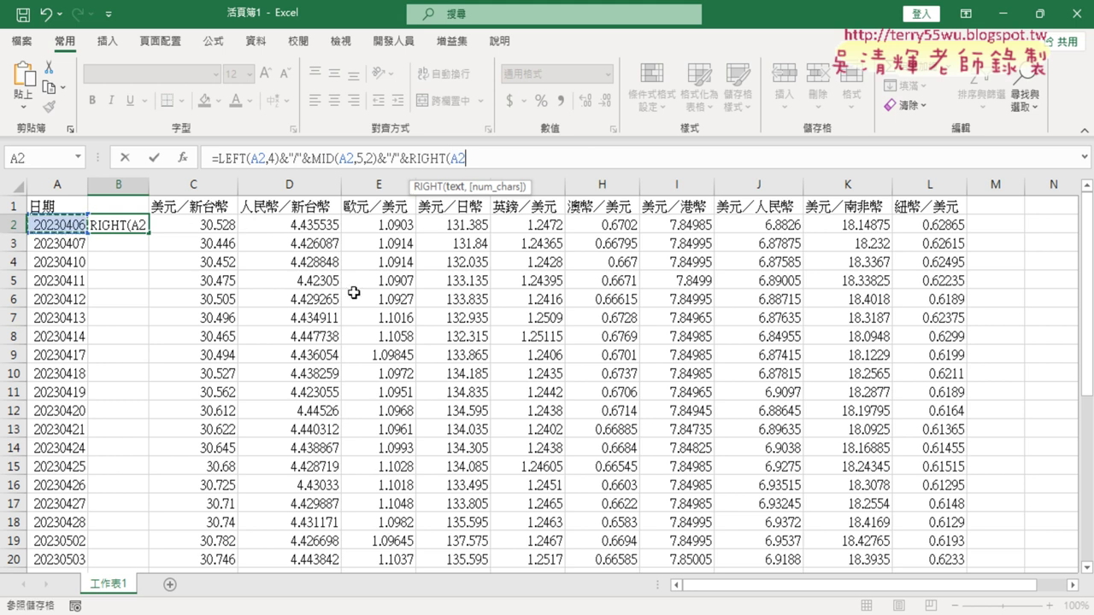
{"action": "type", "text": ",2"}
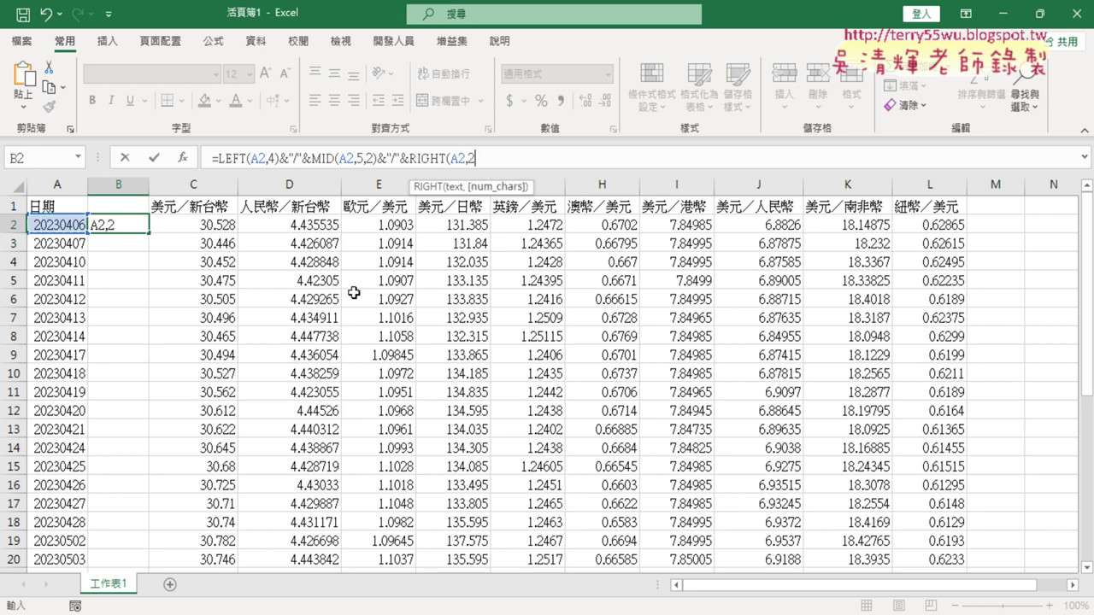
{"action": "type", "text": ")"}
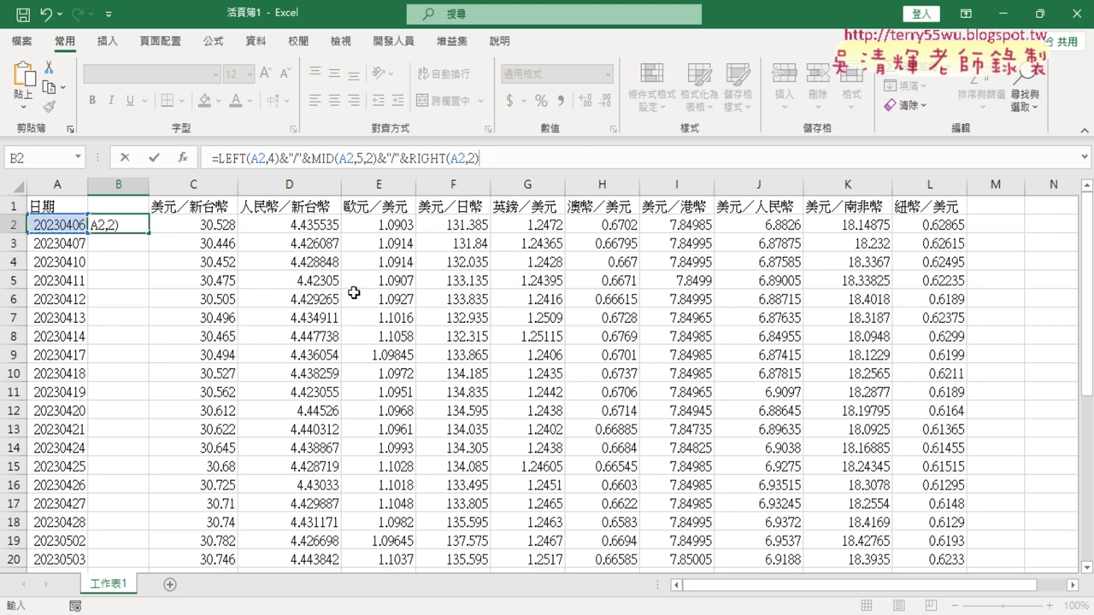
{"action": "left_click", "coordinate": [154, 157]}
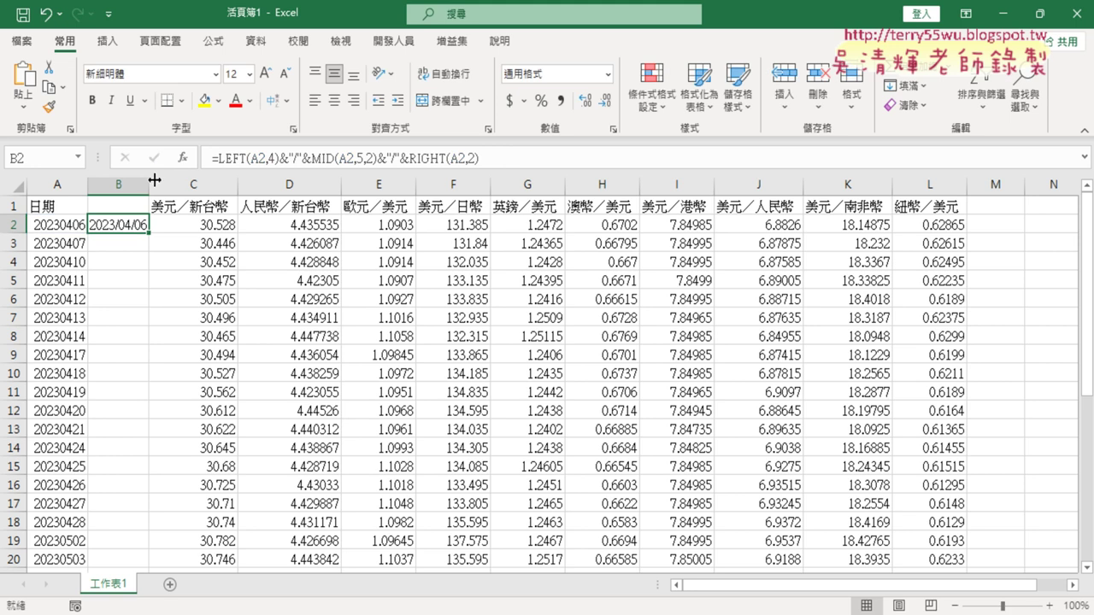
Fill the date formula down column B, autofit the column, and copy the converted dates.
{"action": "double_click", "coordinate": [149, 233]}
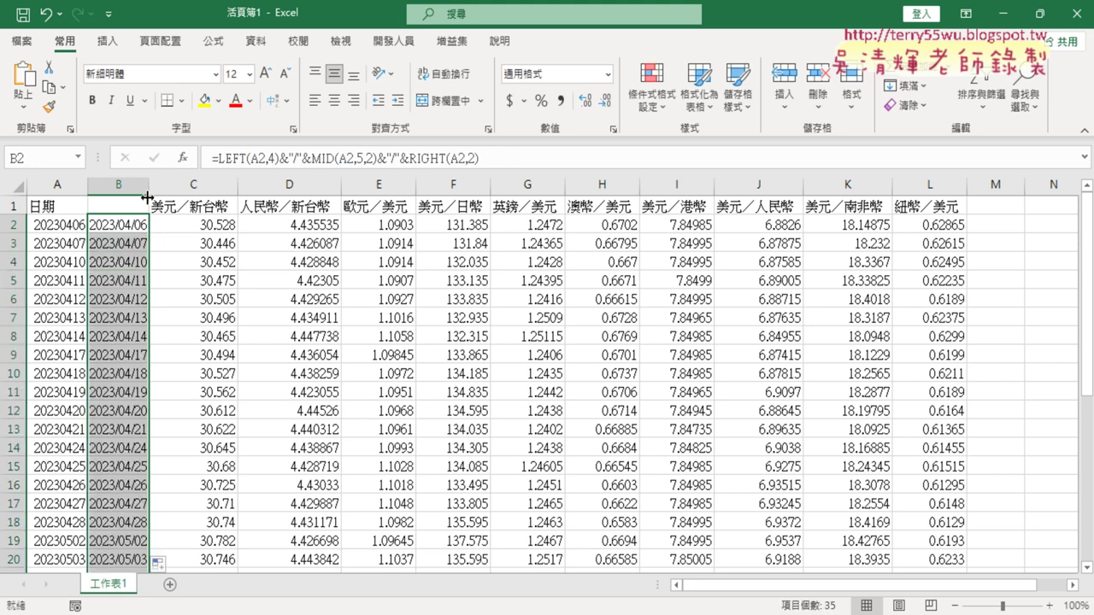
{"action": "double_click", "coordinate": [149, 185]}
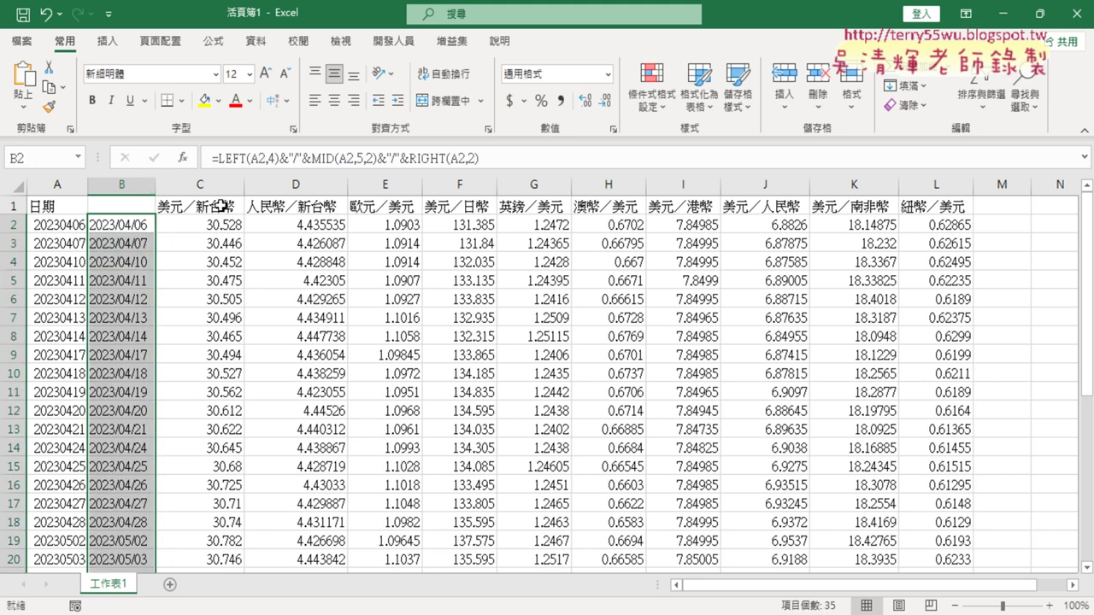
{"action": "right_click", "coordinate": [124, 226]}
{"action": "left_click", "coordinate": [176, 224]}
Paste the copied dates into column A from A2 as values.
{"action": "left_click", "coordinate": [58, 226]}
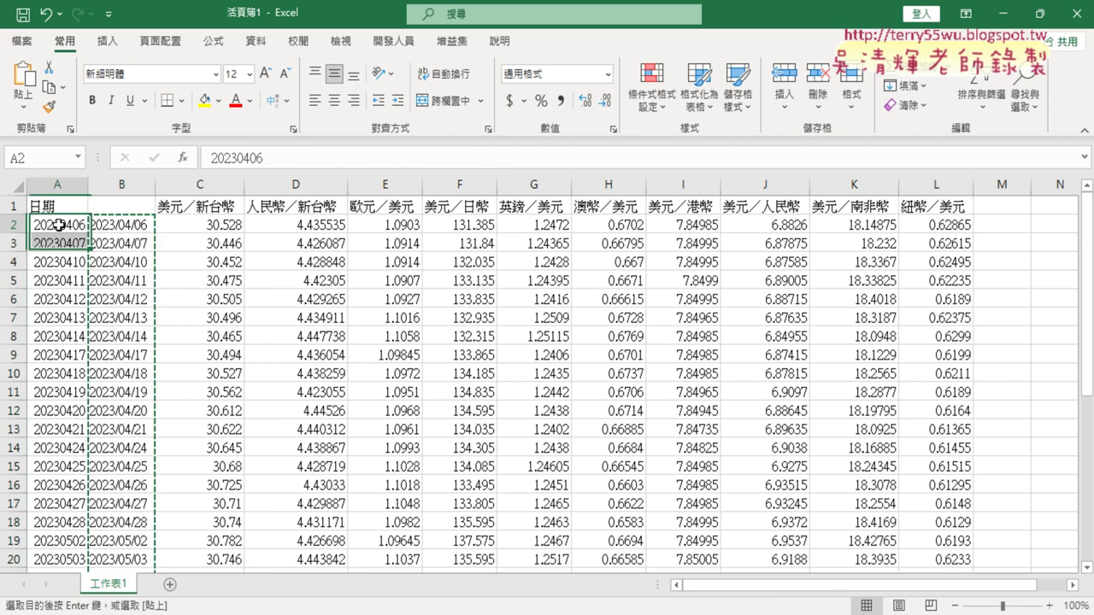
{"action": "right_click", "coordinate": [53, 229]}
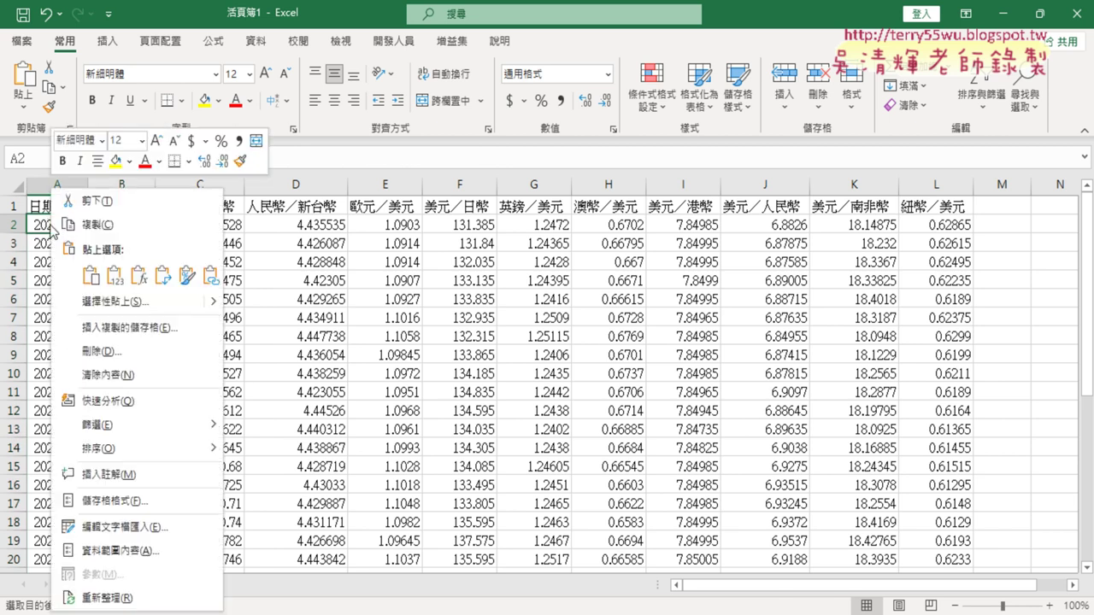
{"action": "left_click", "coordinate": [90, 277]}
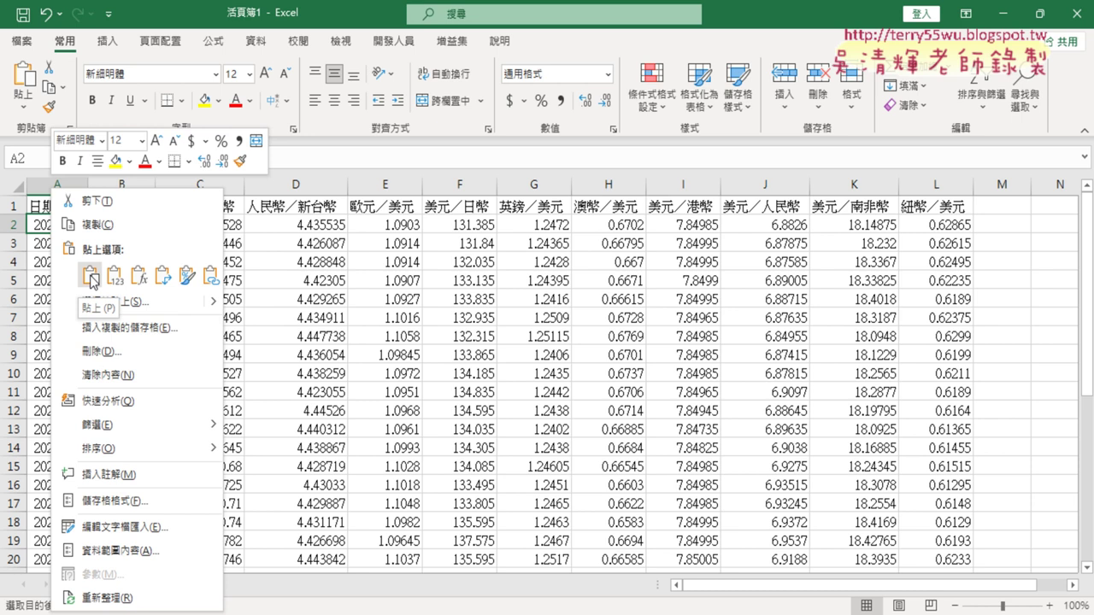
{"action": "right_click", "coordinate": [53, 229]}
{"action": "left_click", "coordinate": [113, 284]}
{"action": "left_click", "coordinate": [142, 229]}
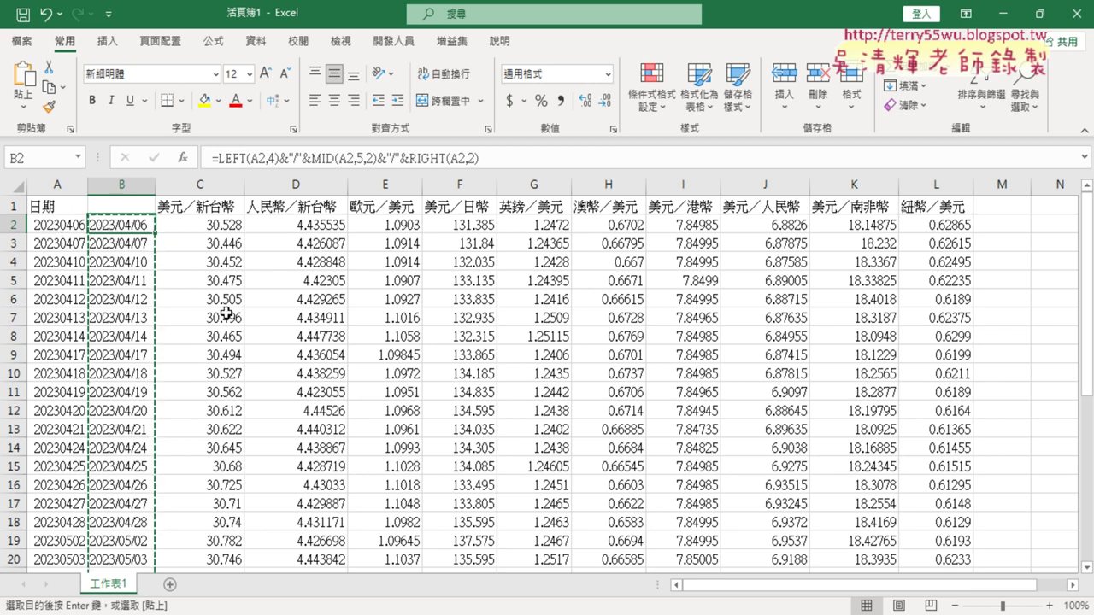
{"action": "left_click", "coordinate": [62, 225]}
{"action": "right_click", "coordinate": [62, 225]}
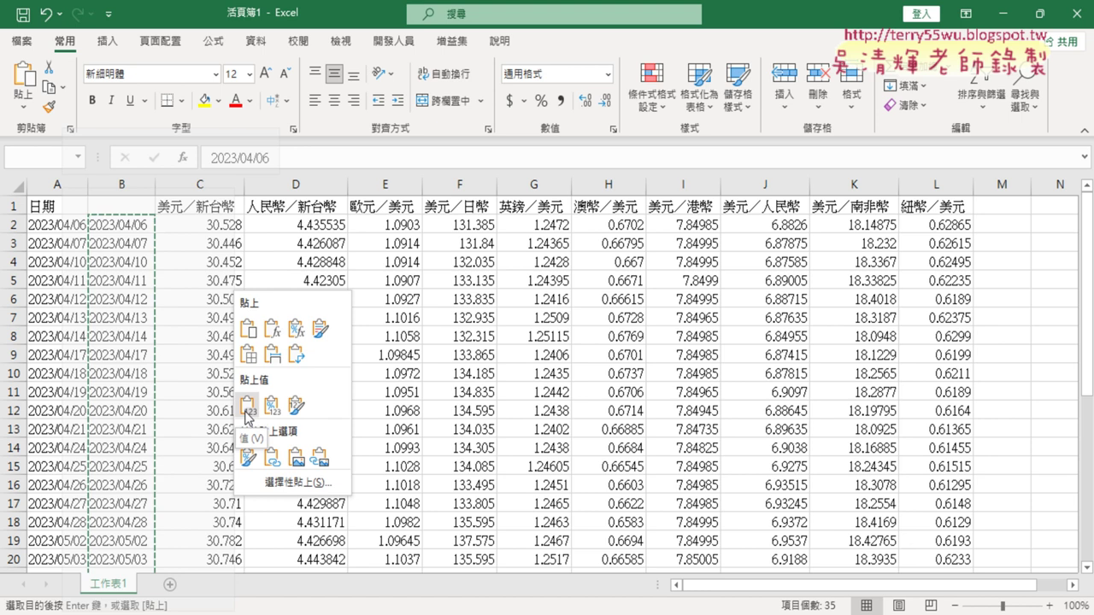
{"action": "left_click", "coordinate": [247, 408]}
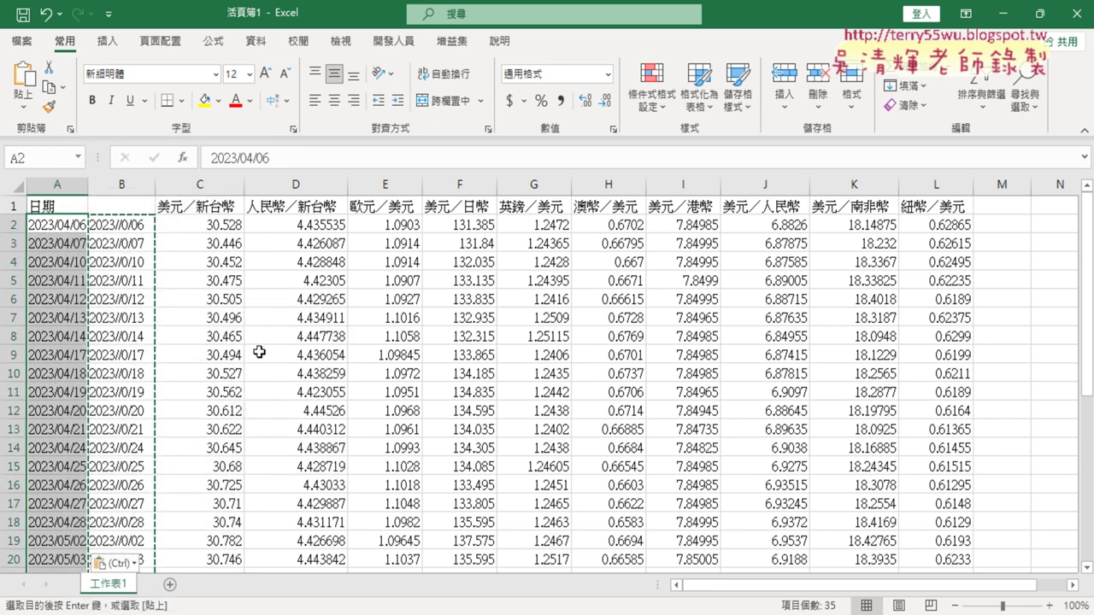
Delete helper column B and open the Visual Basic editor from 開發人員.
{"action": "left_click", "coordinate": [129, 186]}
{"action": "right_click", "coordinate": [137, 291]}
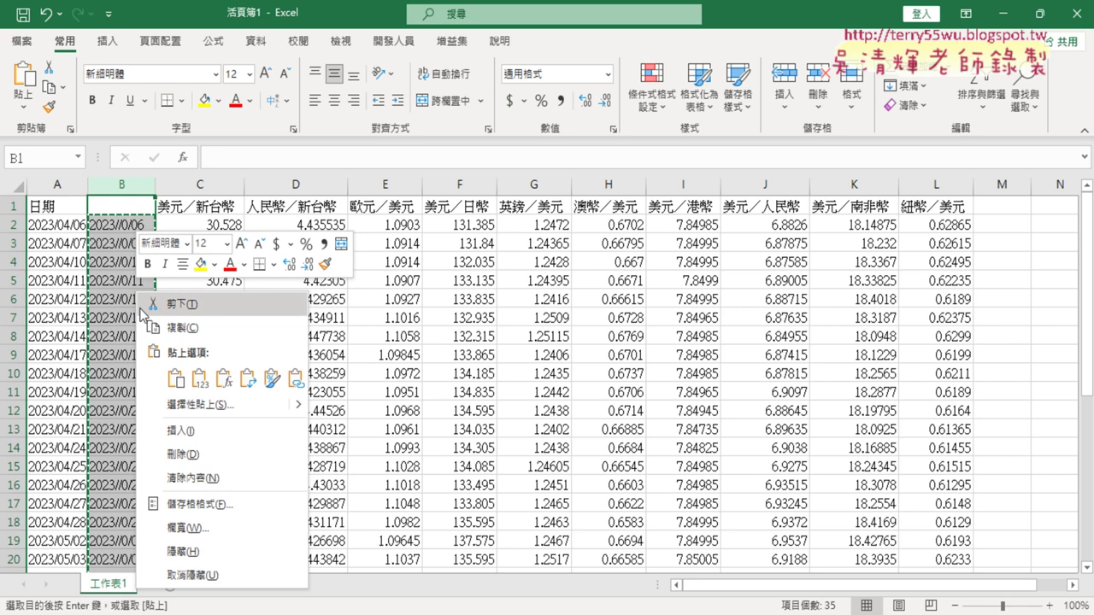
{"action": "left_click", "coordinate": [202, 459]}
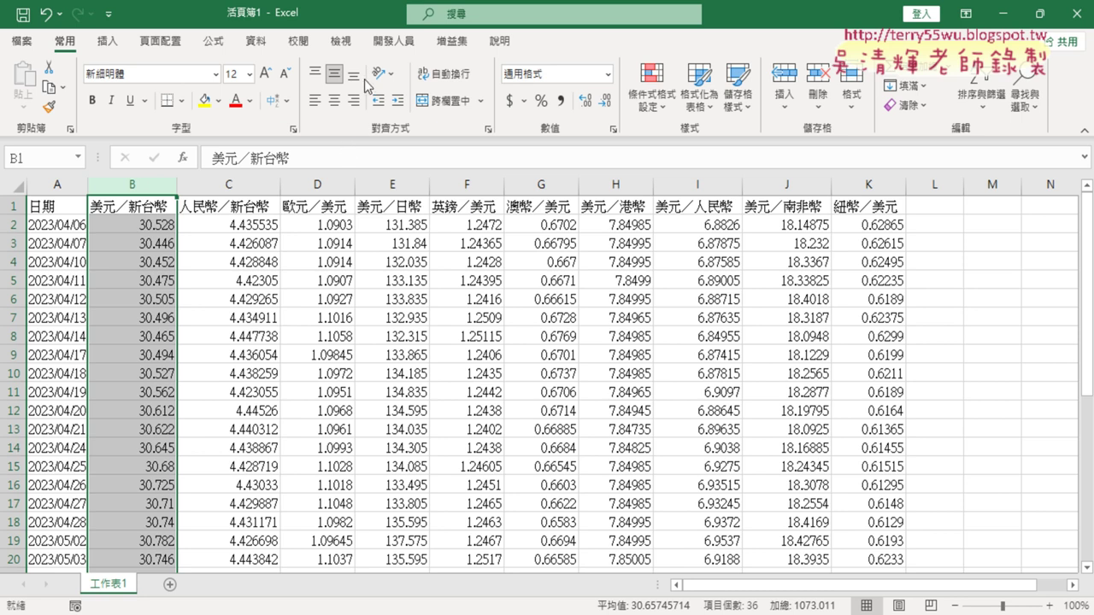
{"action": "left_click", "coordinate": [386, 40]}
{"action": "left_click", "coordinate": [33, 81]}
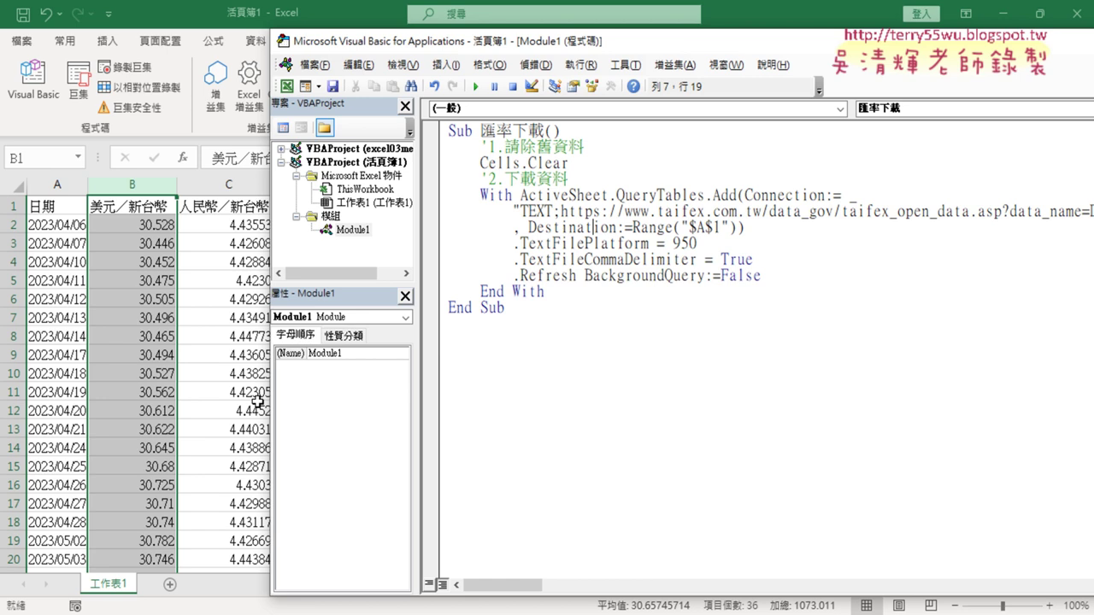
Set the macro code aside and return to the worksheet with slash-formatted dates.
{"action": "left_click", "coordinate": [530, 360]}
{"action": "left_click", "coordinate": [58, 227]}
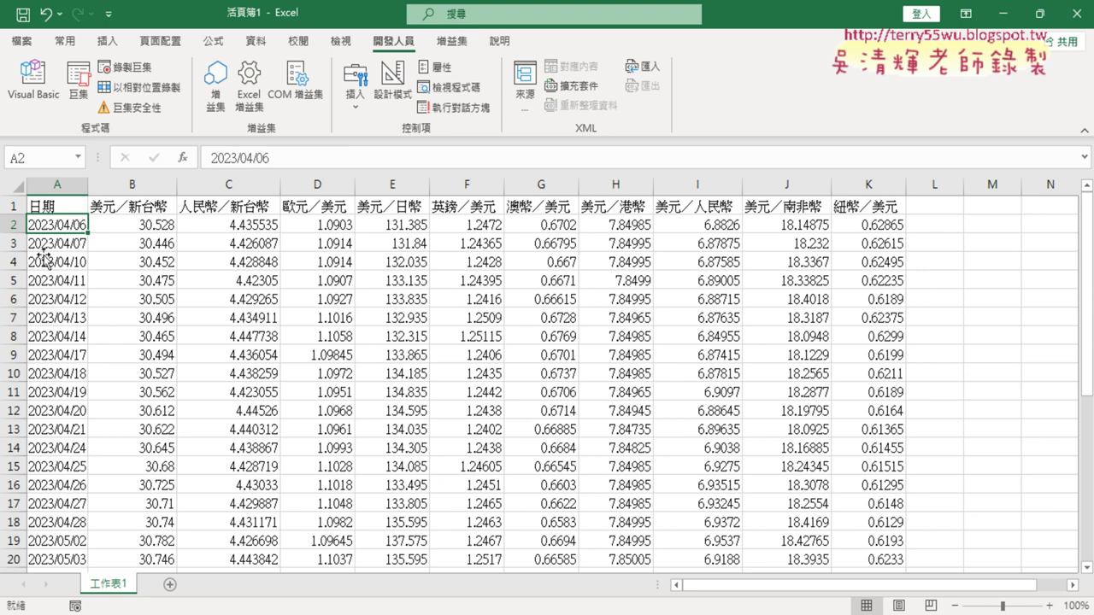
Rerun the 匯率下載 macro from the Visual Basic editor to reload the exchange-rate table.
{"action": "left_click", "coordinate": [32, 81]}
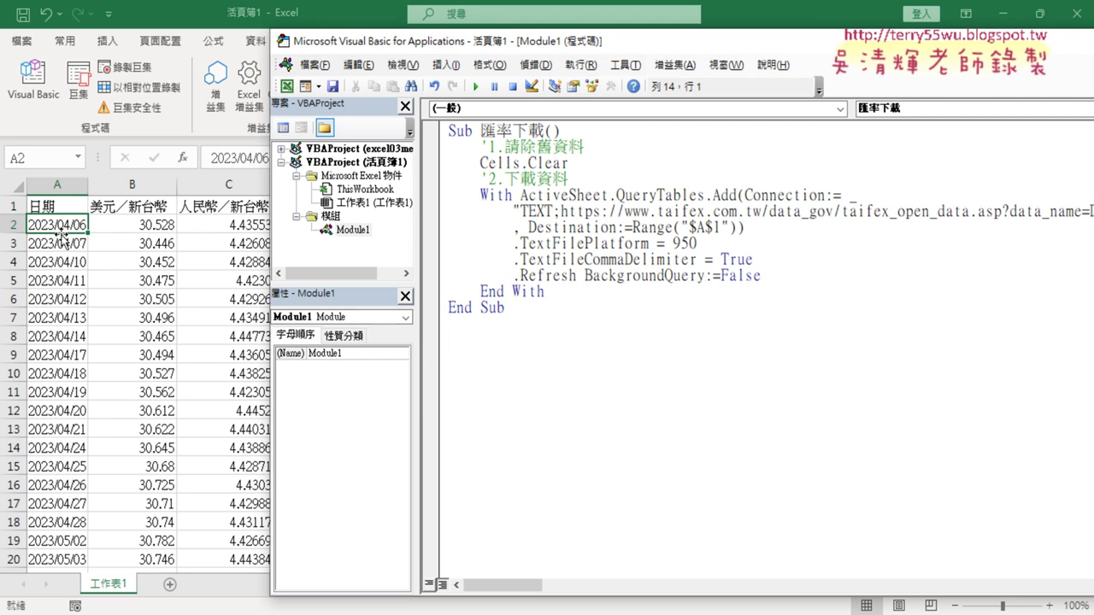
{"action": "left_click", "coordinate": [538, 244]}
{"action": "left_click", "coordinate": [475, 87]}
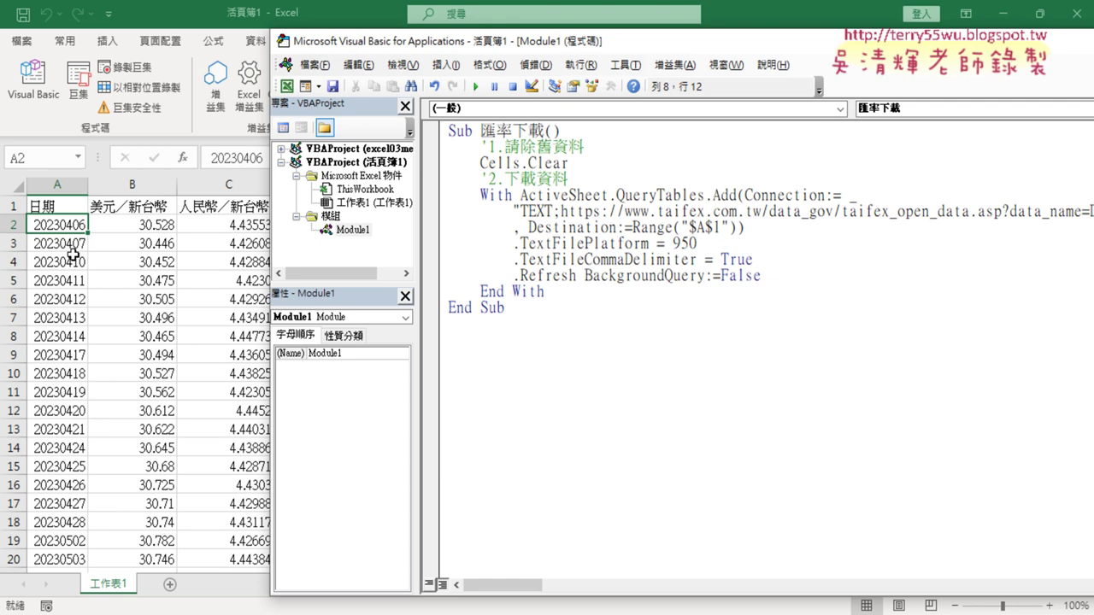
{"action": "left_click", "coordinate": [510, 345]}
{"action": "left_click", "coordinate": [138, 245]}
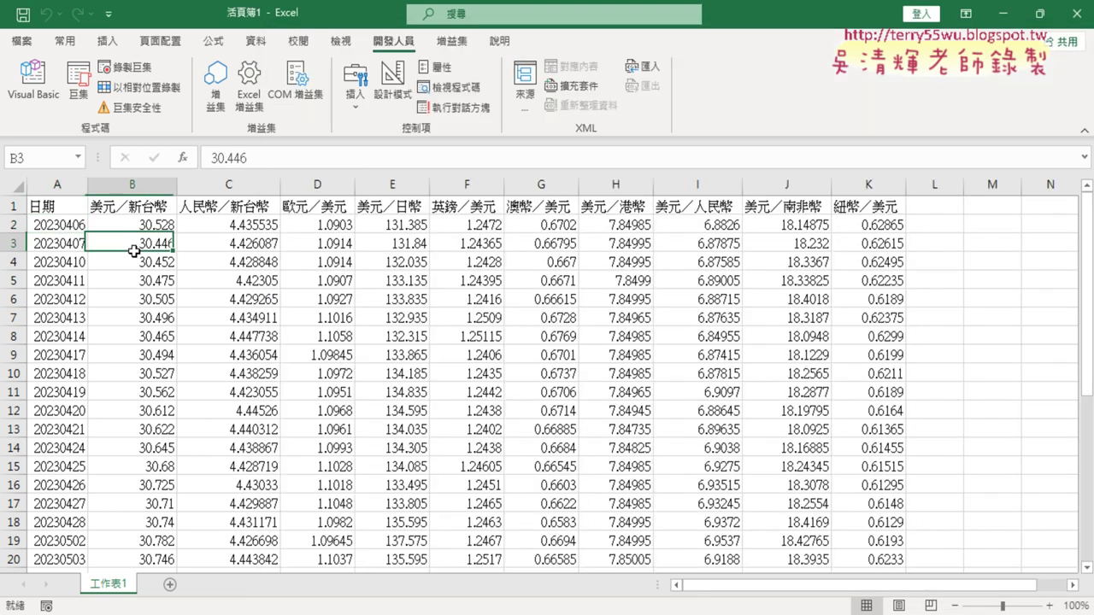
{"action": "key", "text": "alt+Tab"}
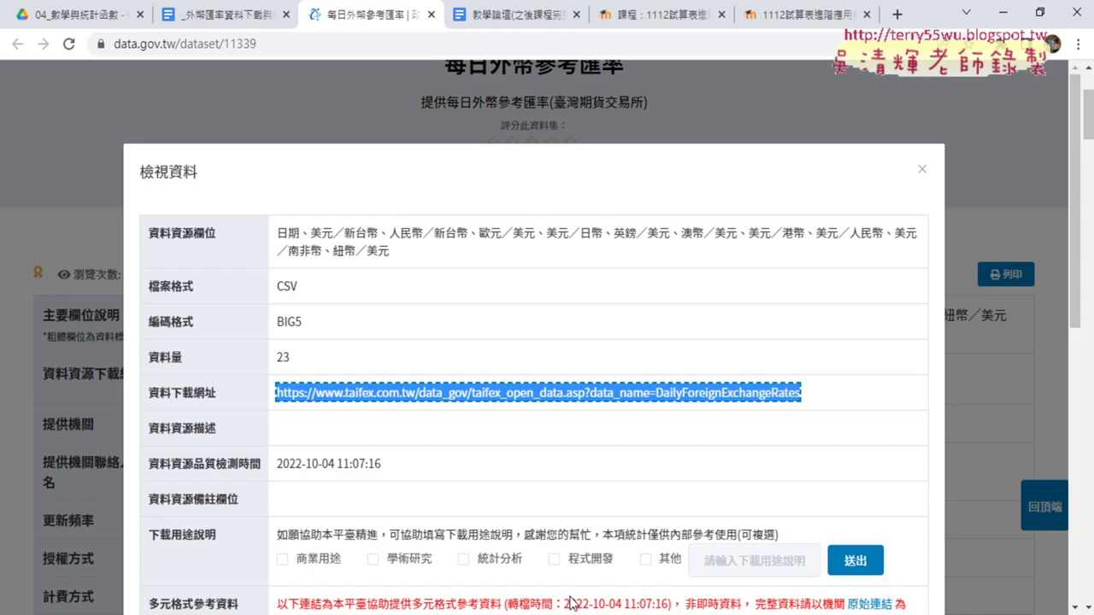
{"action": "left_click", "coordinate": [222, 18]}
{"action": "scroll", "coordinate": [324, 155], "scroll_direction": "up", "scroll_amount": 10}
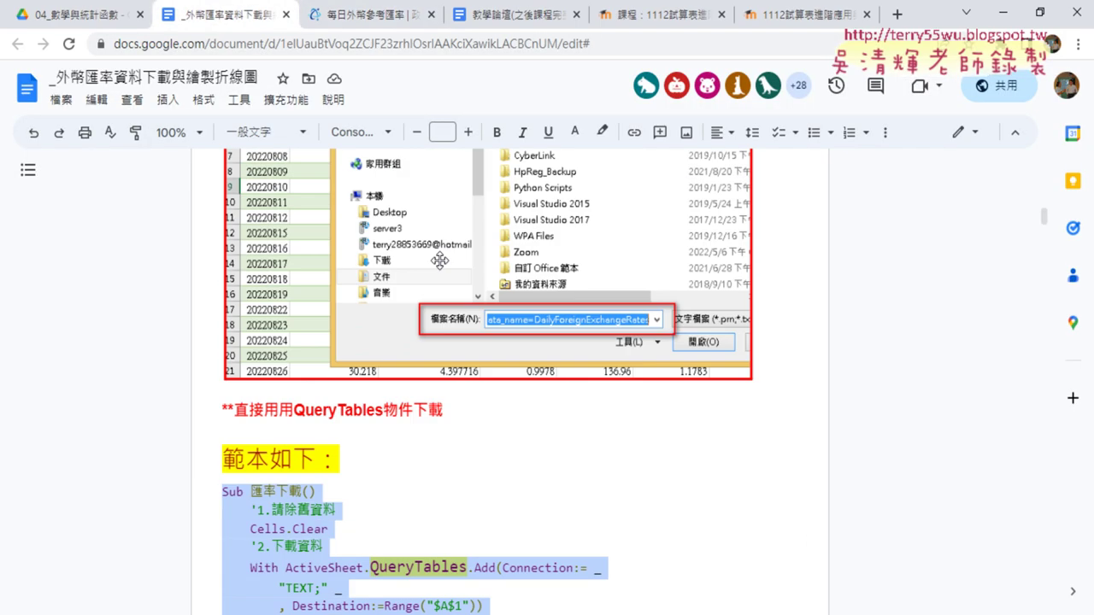
{"action": "scroll", "coordinate": [384, 206], "scroll_direction": "up", "scroll_amount": 10}
{"action": "scroll", "coordinate": [440, 256], "scroll_direction": "up", "scroll_amount": 10}
{"action": "scroll", "coordinate": [441, 258], "scroll_direction": "up", "scroll_amount": 3}
{"action": "scroll", "coordinate": [442, 256], "scroll_direction": "down", "scroll_amount": 2}
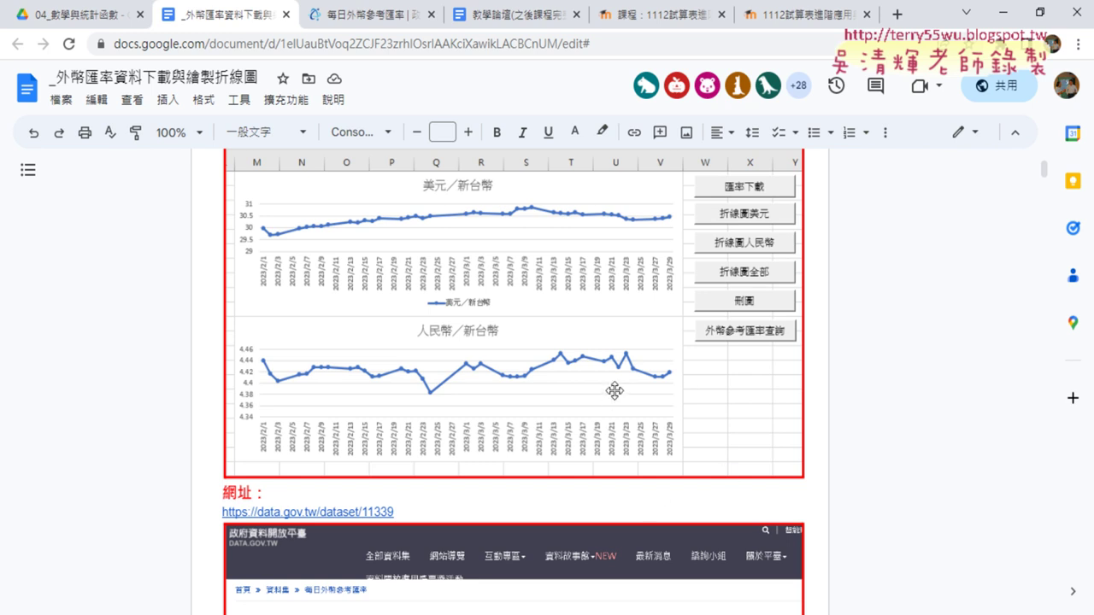
{"action": "scroll", "coordinate": [640, 389], "scroll_direction": "up", "scroll_amount": 1}
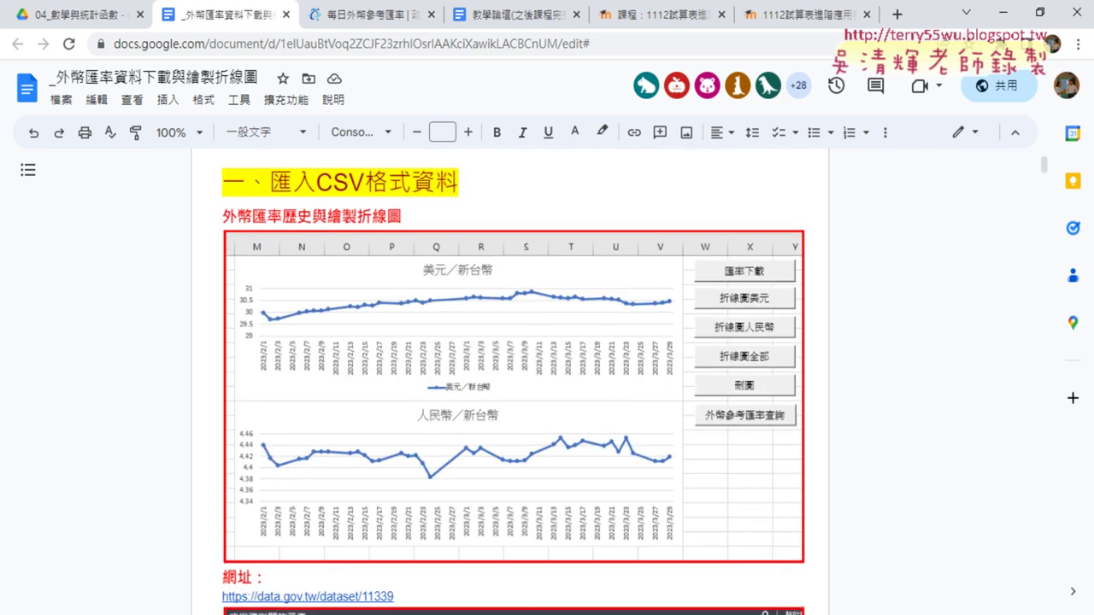
{"action": "left_click", "coordinate": [516, 566]}
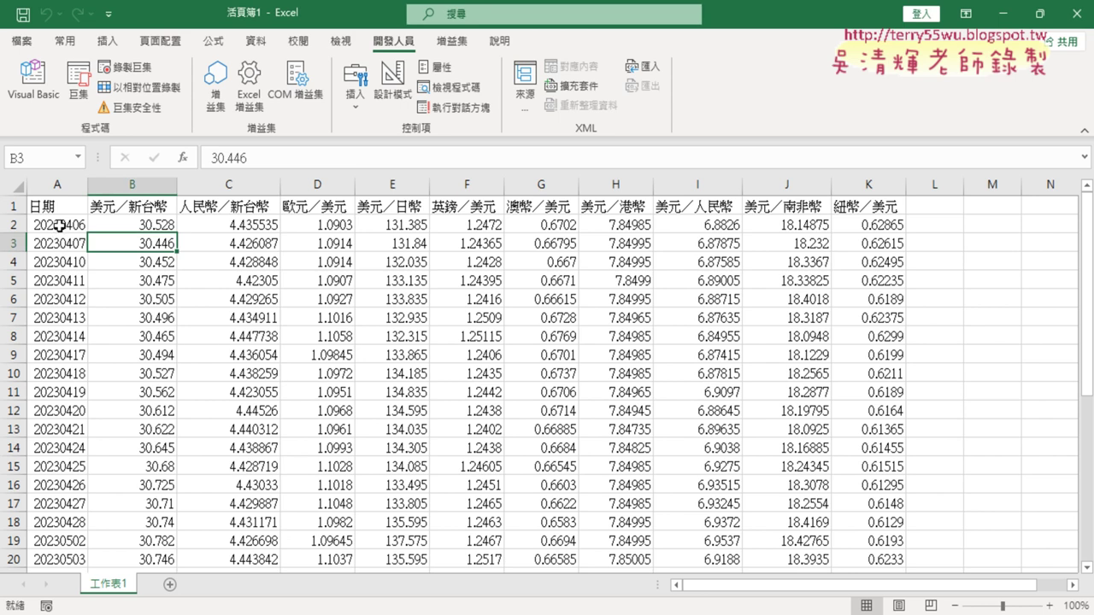
{"action": "left_click", "coordinate": [57, 184]}
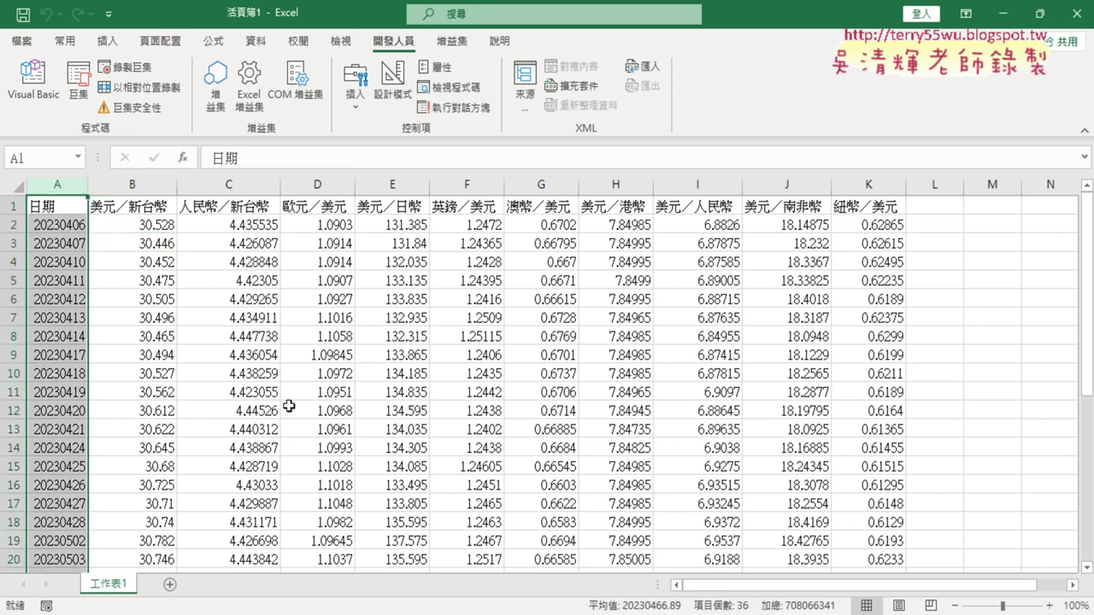